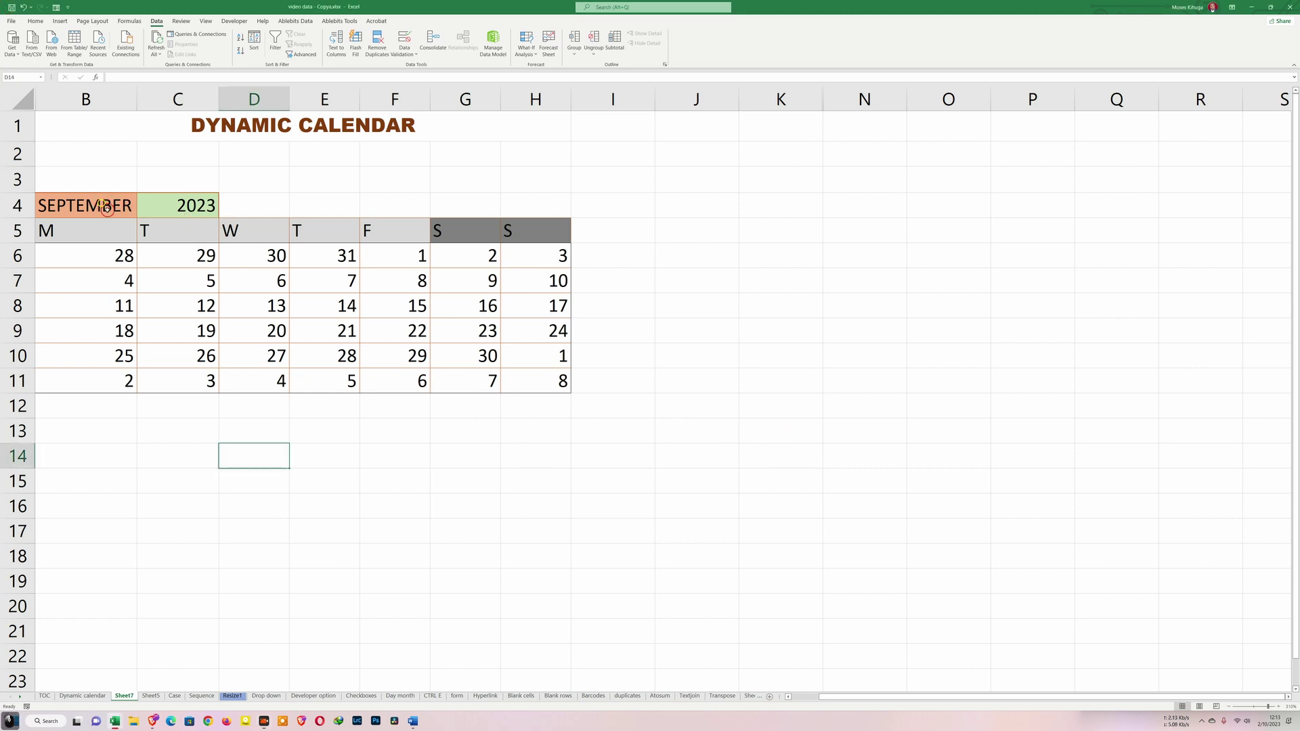
Switch the calendar to OCTOBER 2028 using the month and year dropdowns
{"action": "left_click", "coordinate": [133, 212]}
{"action": "left_click", "coordinate": [141, 214]}
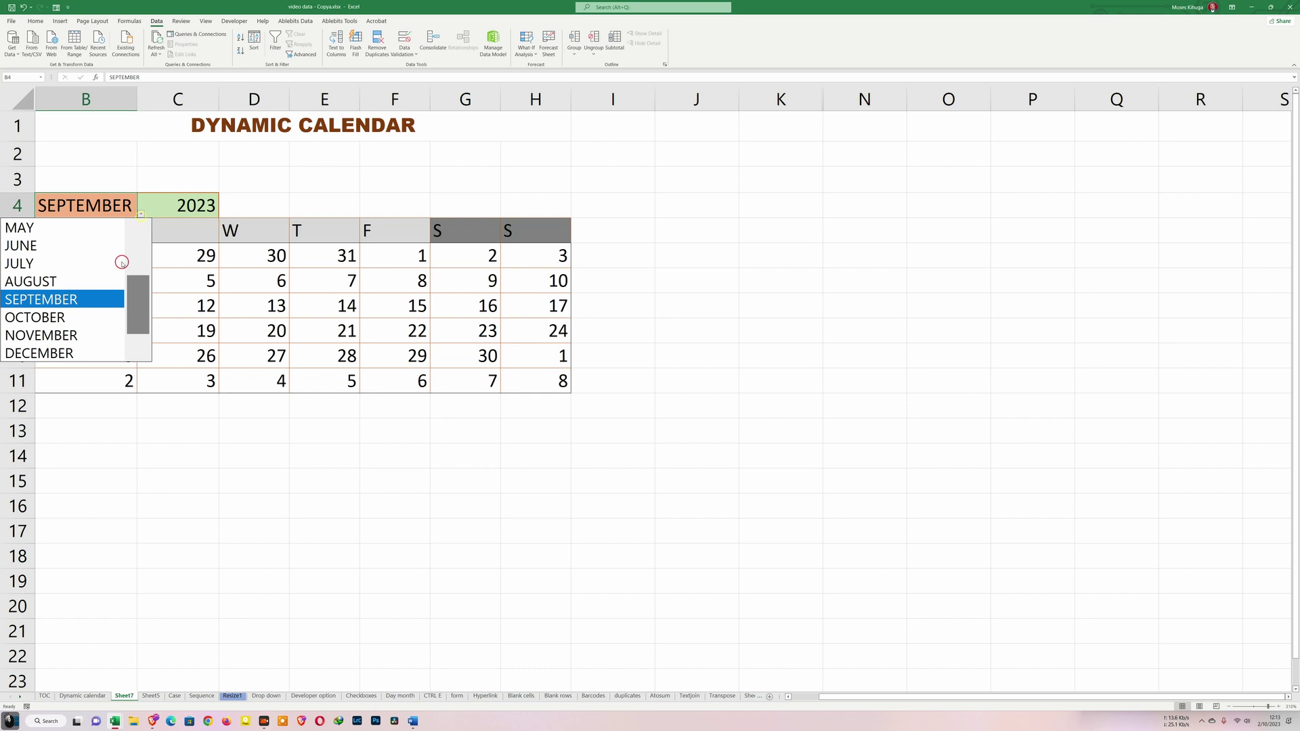
{"action": "left_click", "coordinate": [88, 318]}
{"action": "left_click", "coordinate": [193, 206]}
{"action": "left_click", "coordinate": [222, 213]}
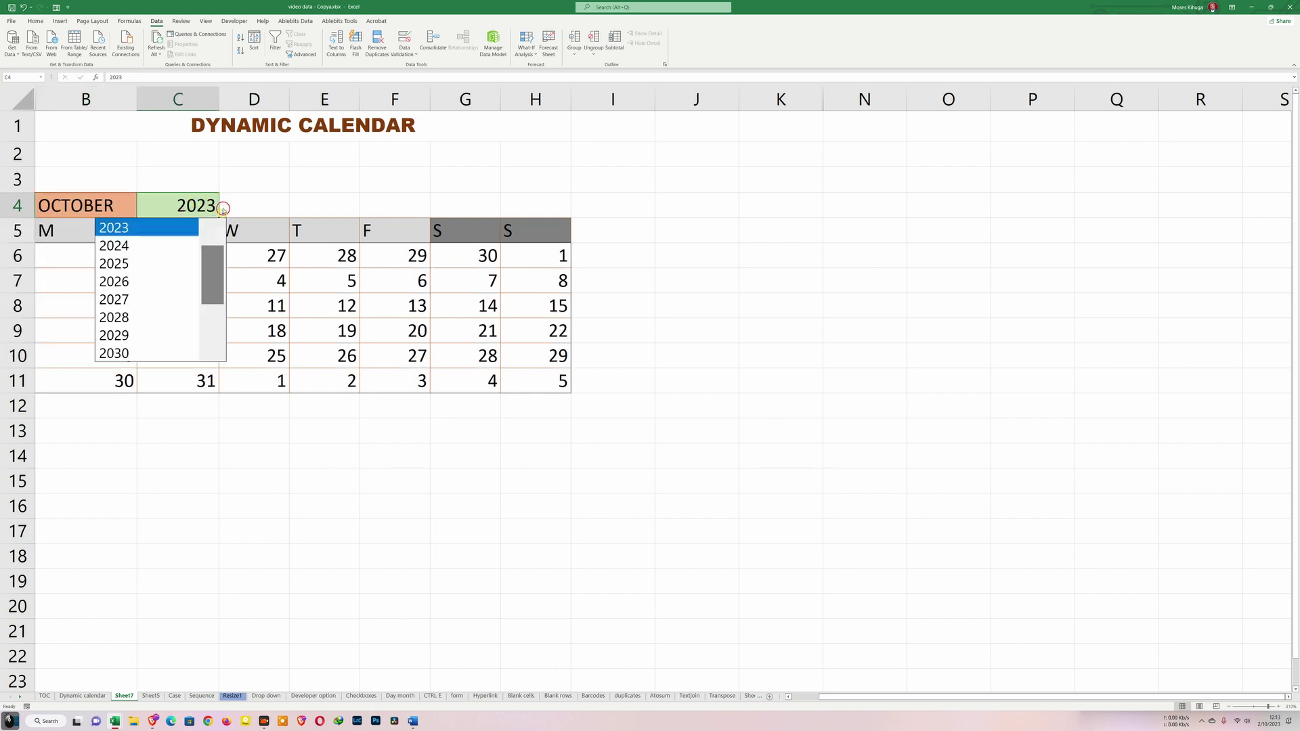
{"action": "left_click", "coordinate": [150, 315]}
Change the calendar to NOVEMBER 2033 and add a new blank sheet
{"action": "left_click", "coordinate": [222, 214]}
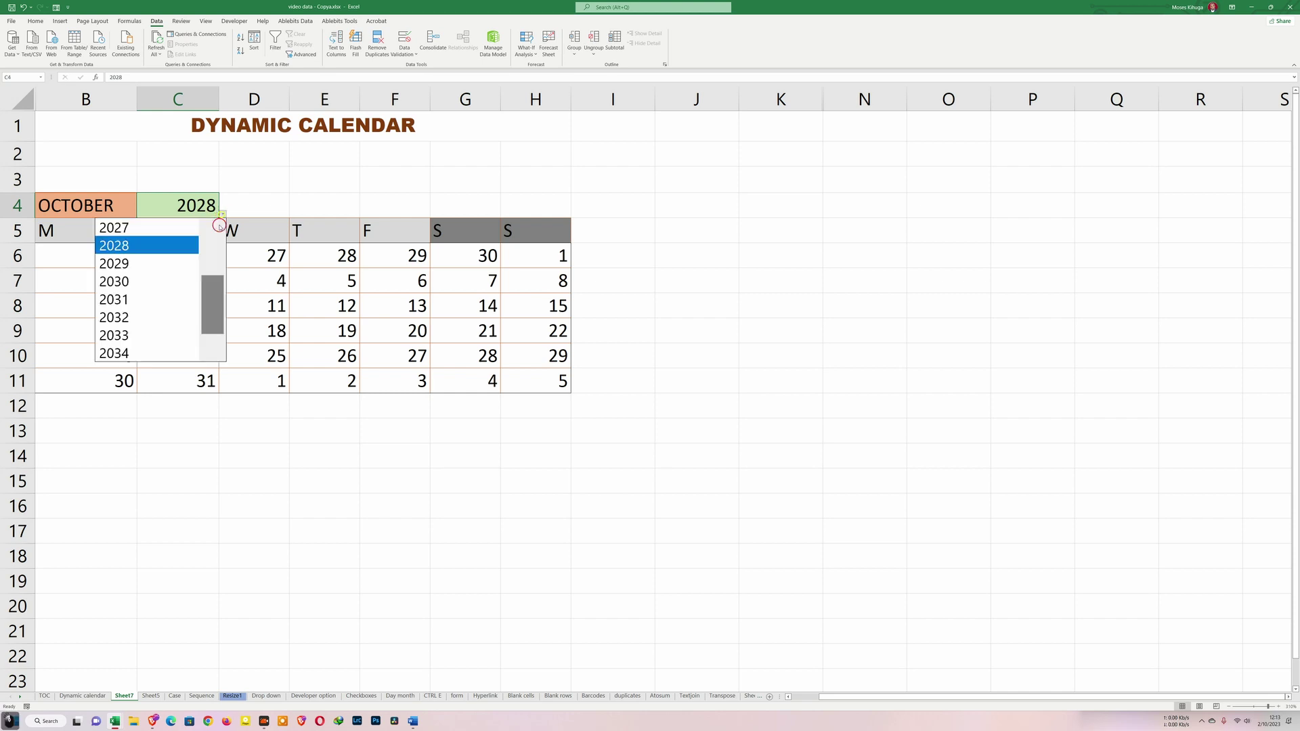
{"action": "left_click", "coordinate": [165, 333]}
{"action": "left_click", "coordinate": [98, 208]}
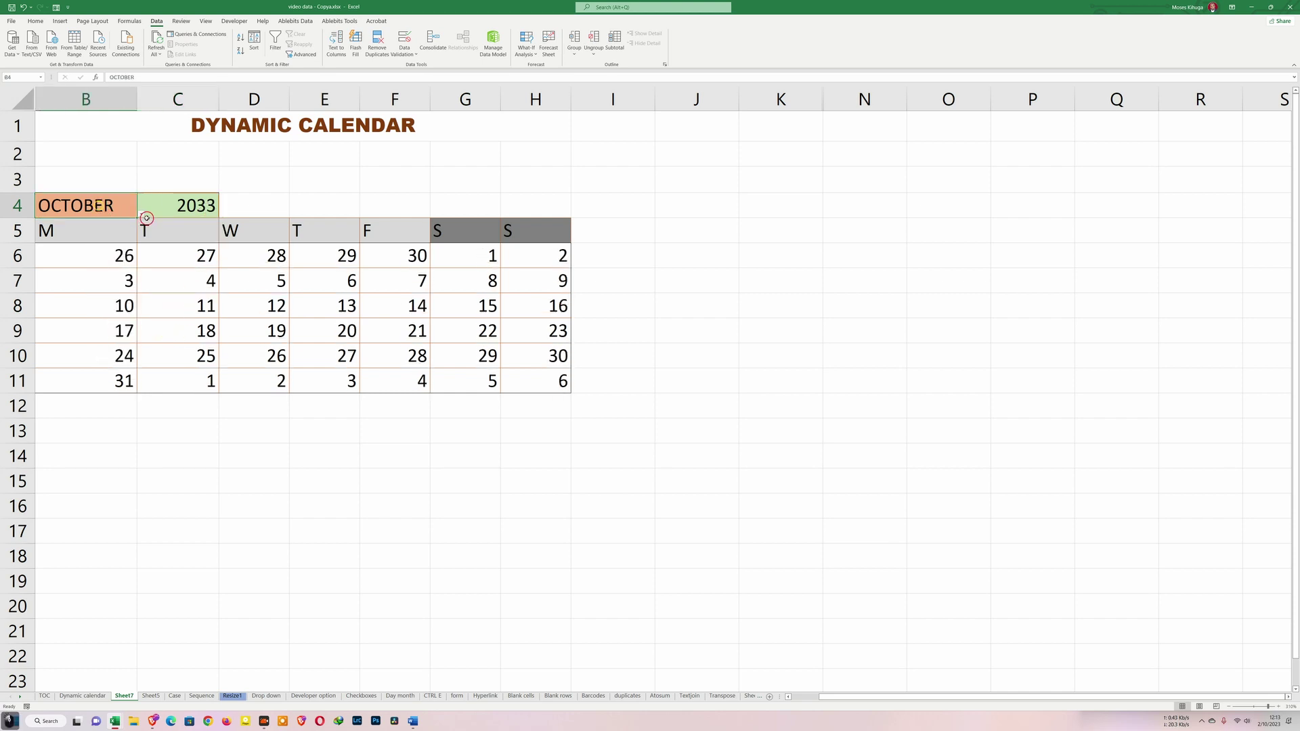
{"action": "left_click", "coordinate": [141, 213]}
{"action": "left_click", "coordinate": [92, 335]}
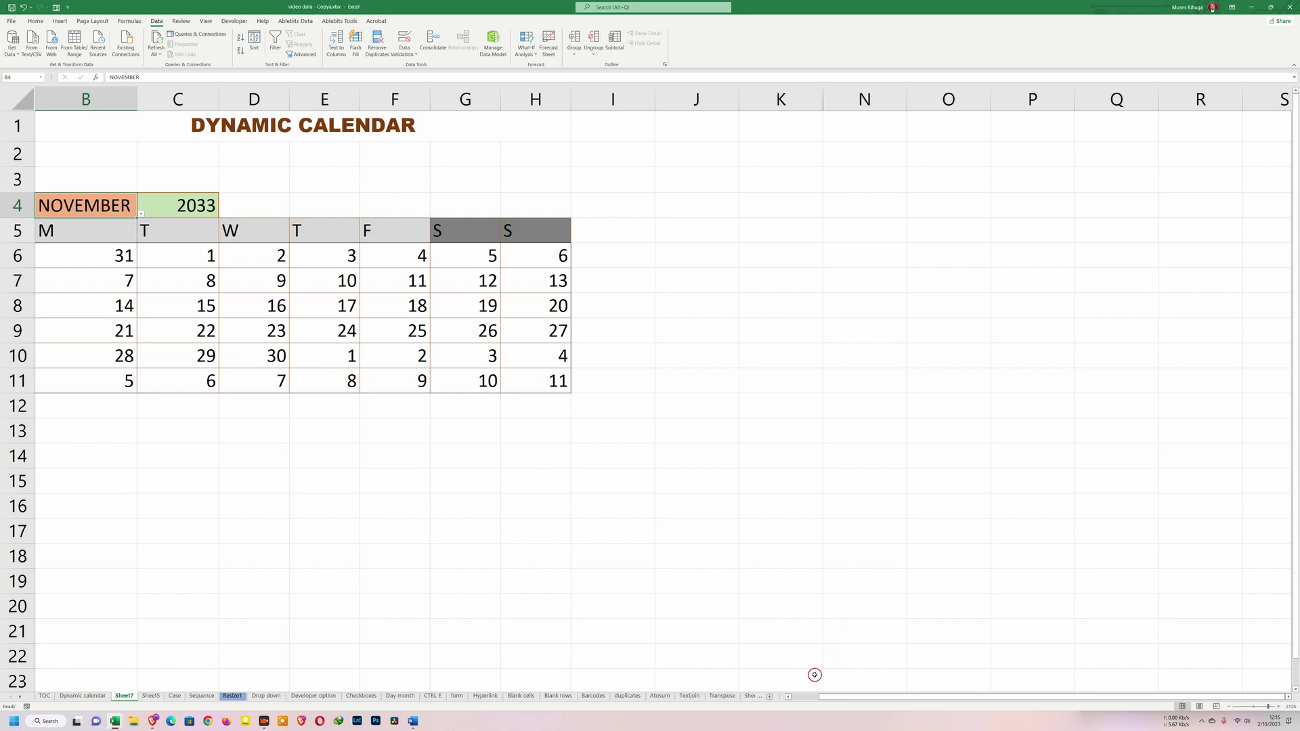
{"action": "left_click", "coordinate": [769, 697]}
Zoom the new sheet to 200% and enter the title DYNAMIC CALENDAR in B1
{"action": "left_click", "coordinate": [1279, 708]}
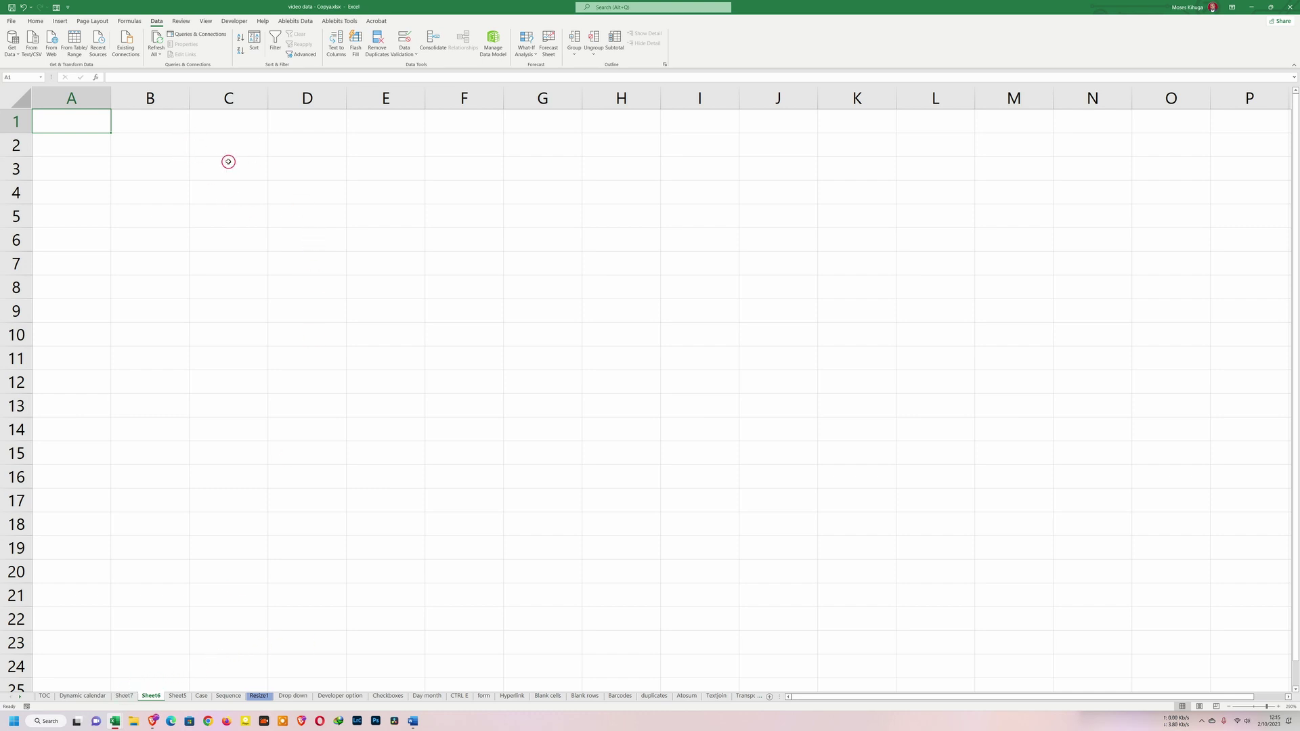
{"action": "left_click", "coordinate": [201, 125]}
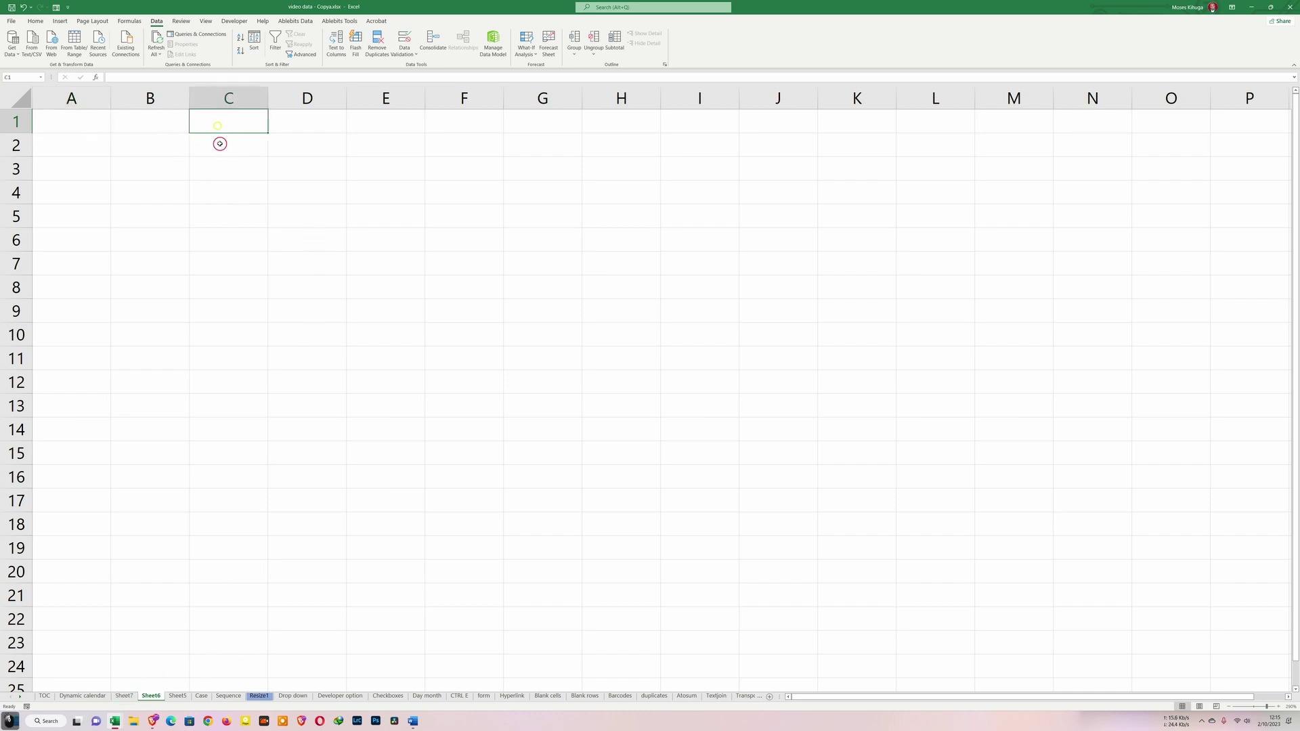
{"action": "left_click", "coordinate": [144, 115]}
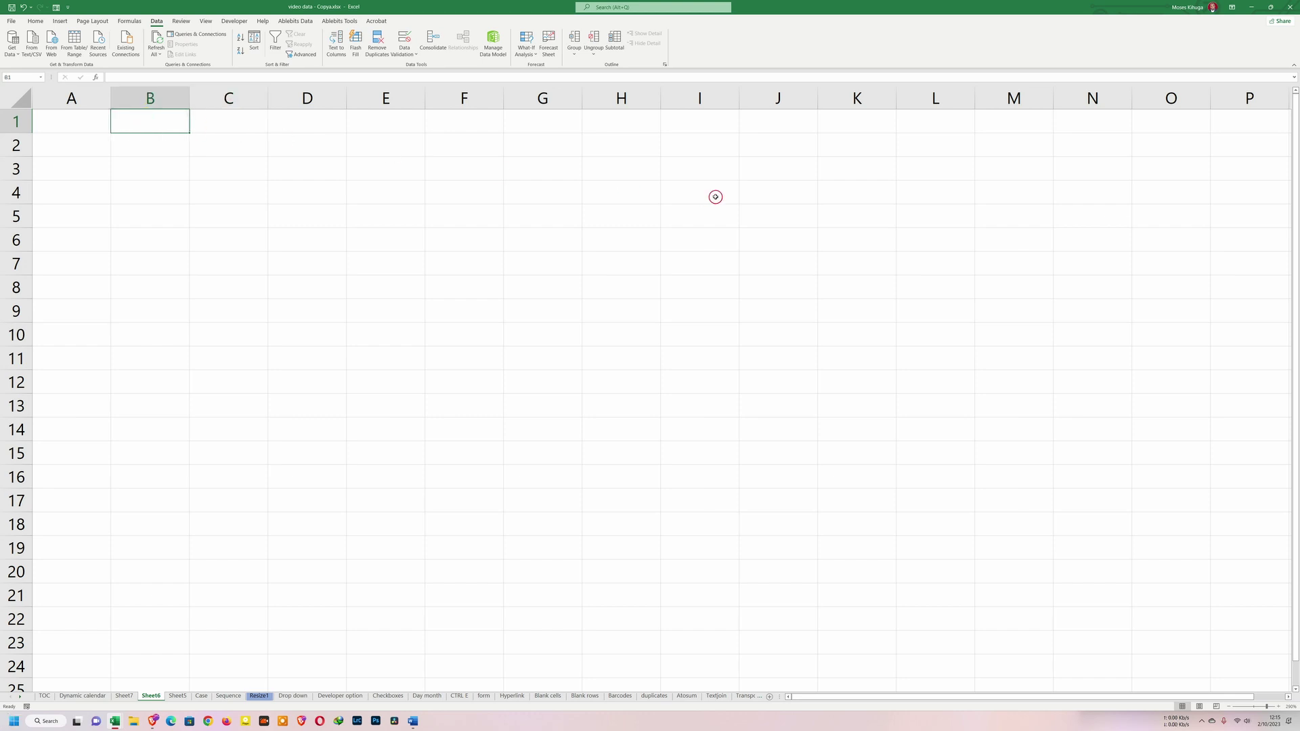
{"action": "type", "text": "DYNAMIC CALE"}
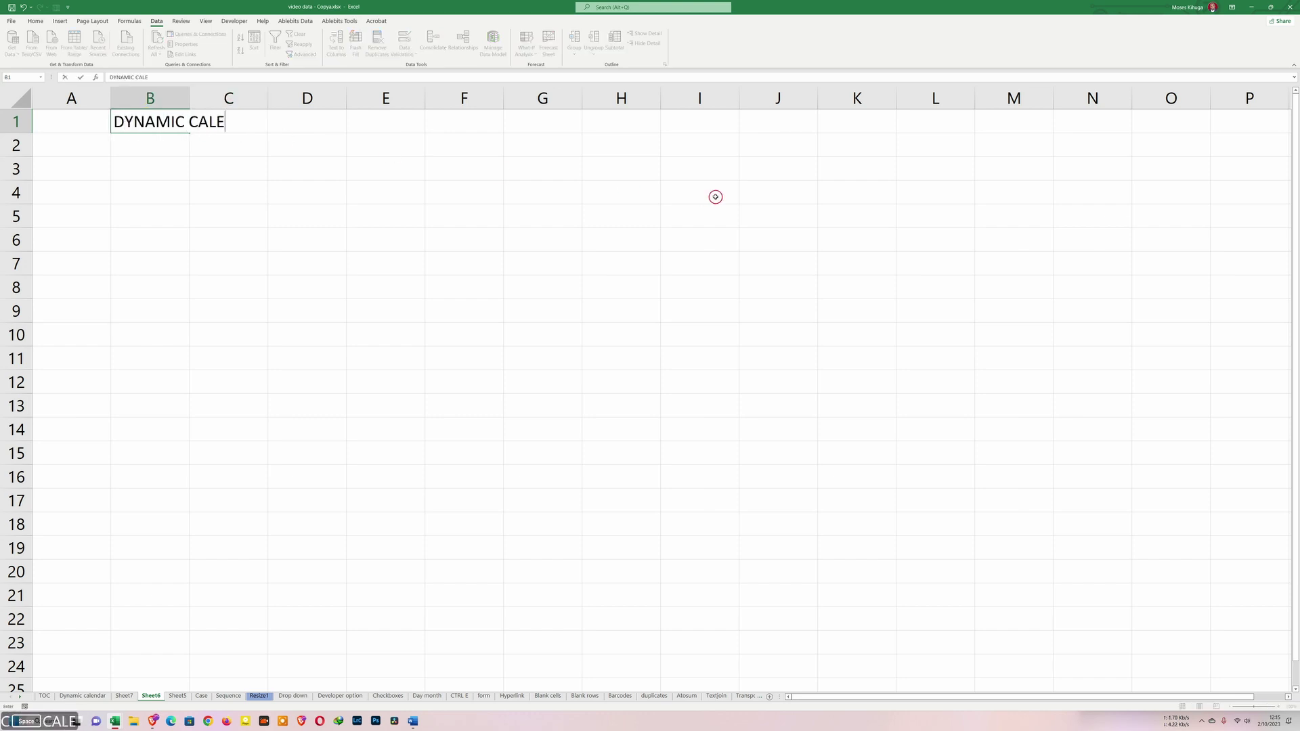
{"action": "type", "text": "NDAR"}
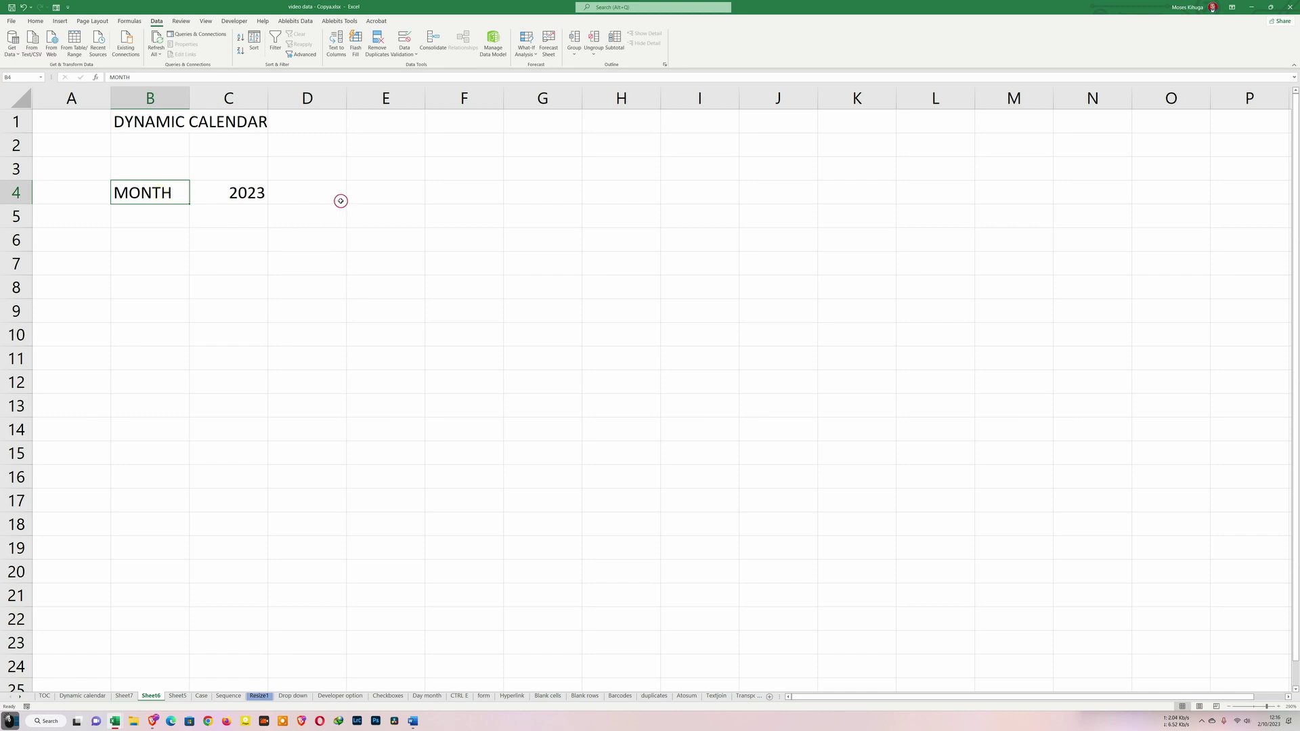
Enter JANUARY in B4 beside the year 2023 in C4
{"action": "type", "text": "J"}
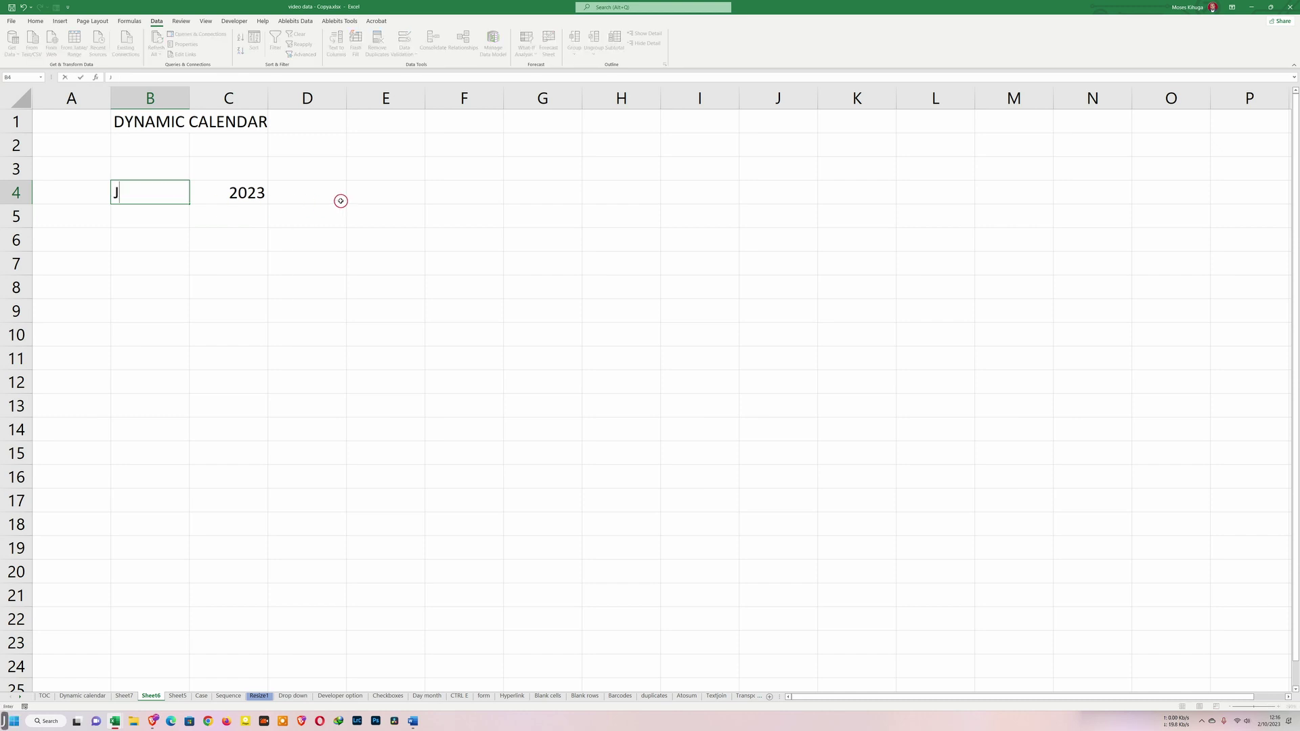
{"action": "type", "text": "ANUARY"}
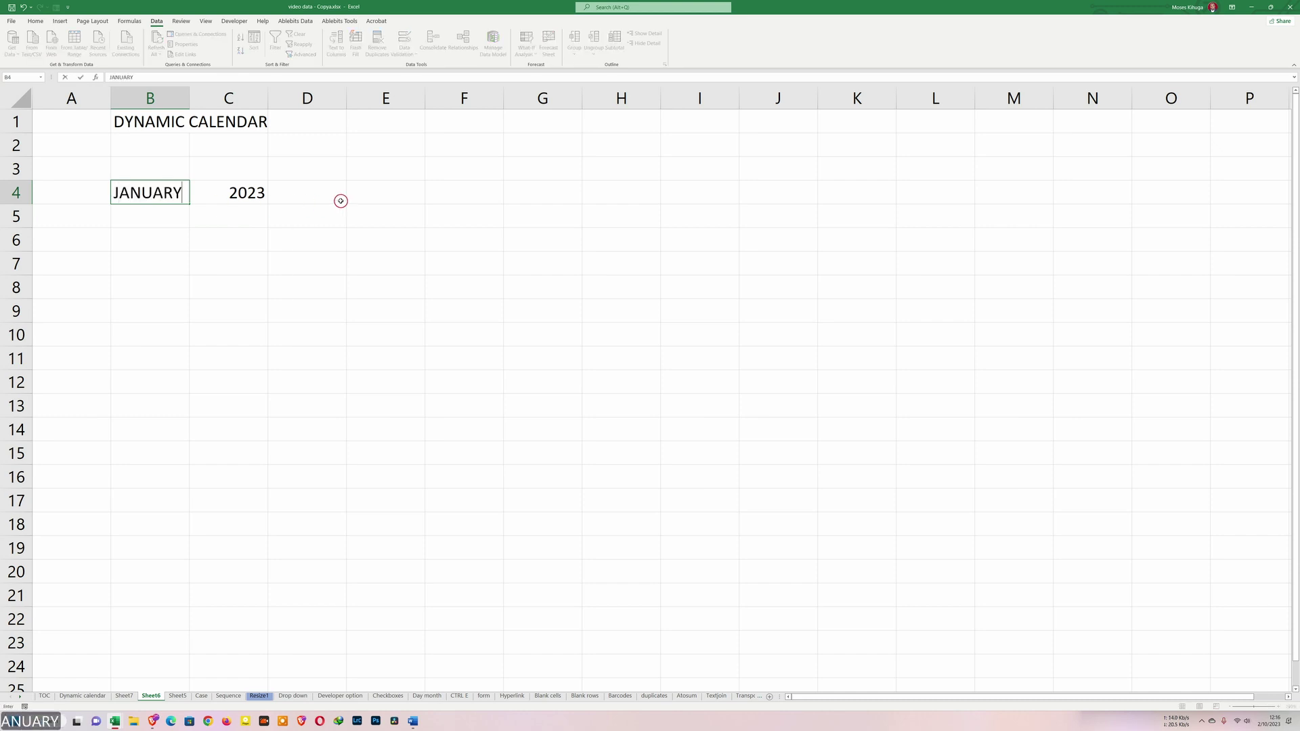
{"action": "left_click", "coordinate": [255, 197]}
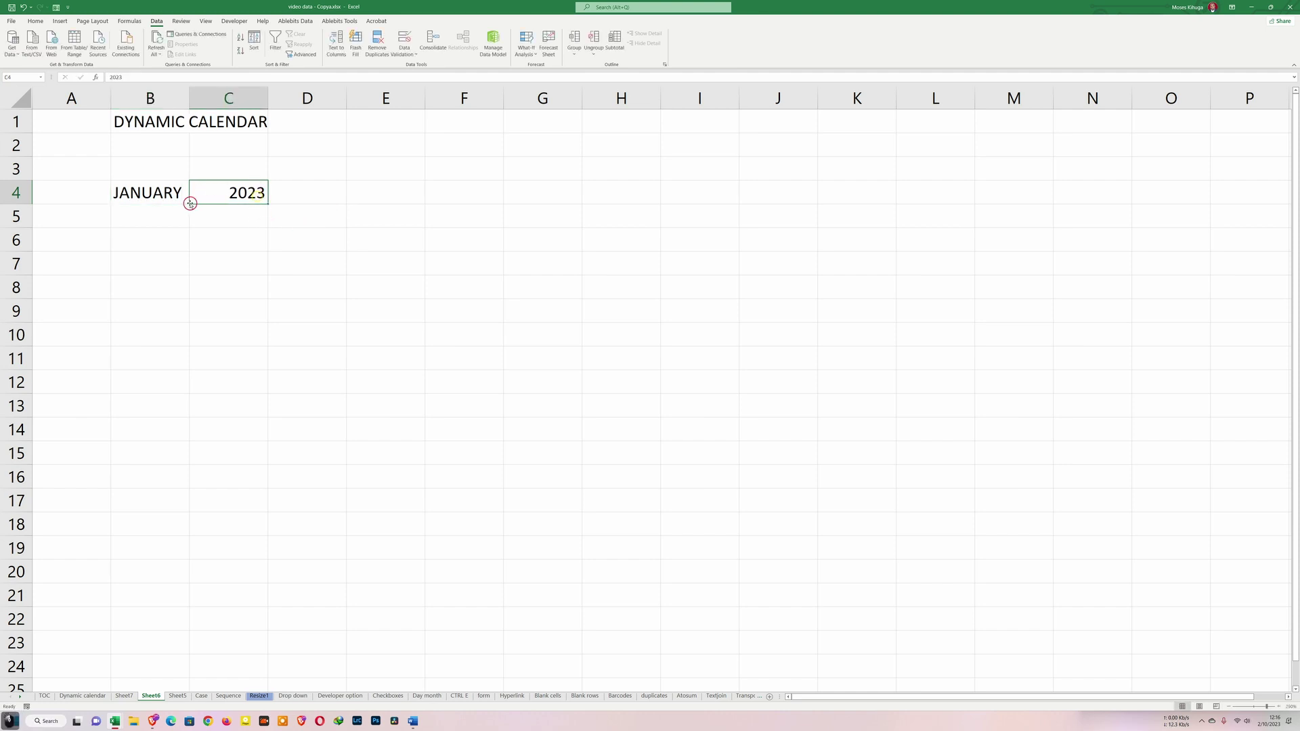
{"action": "left_click", "coordinate": [183, 195]}
{"action": "left_click", "coordinate": [230, 197]}
{"action": "left_click", "coordinate": [177, 220]}
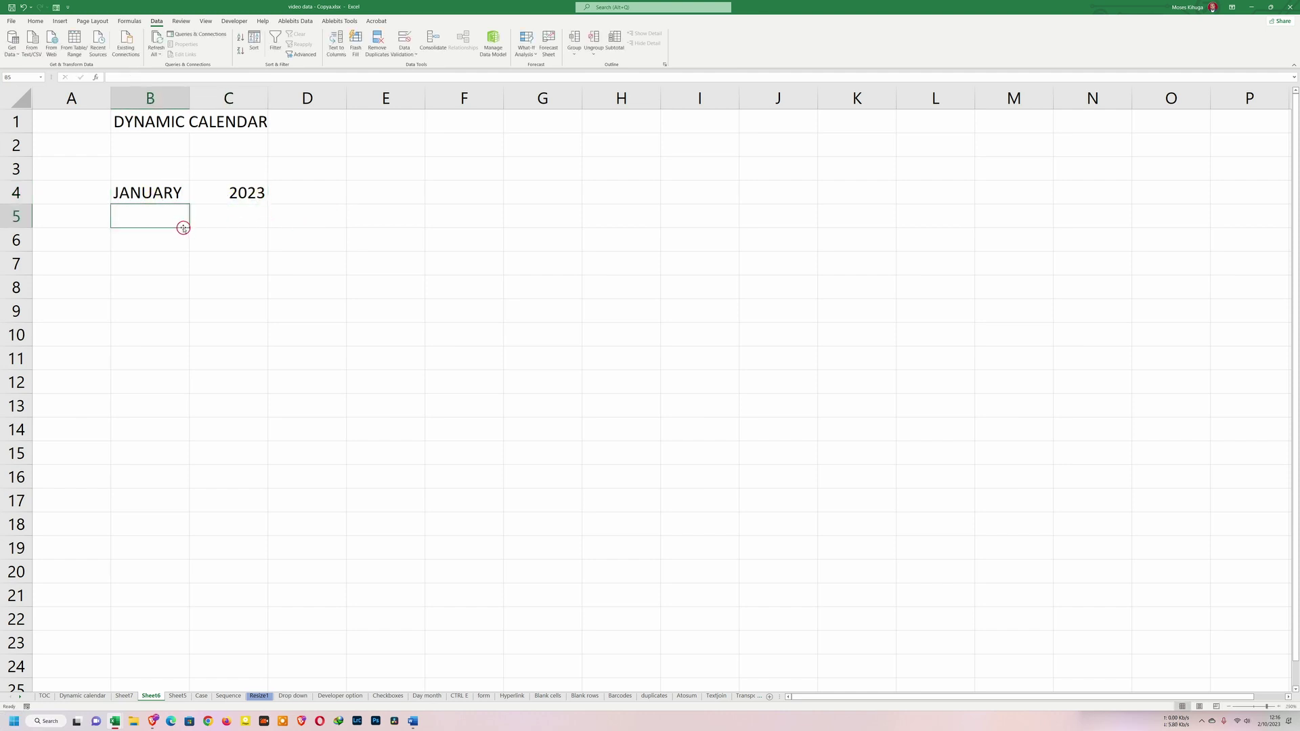
{"action": "left_click", "coordinate": [226, 211]}
{"action": "left_click", "coordinate": [154, 216]}
Fill B5:H5 with the weekday initials M, T, W, T, F, S, S
{"action": "type", "text": "M"}
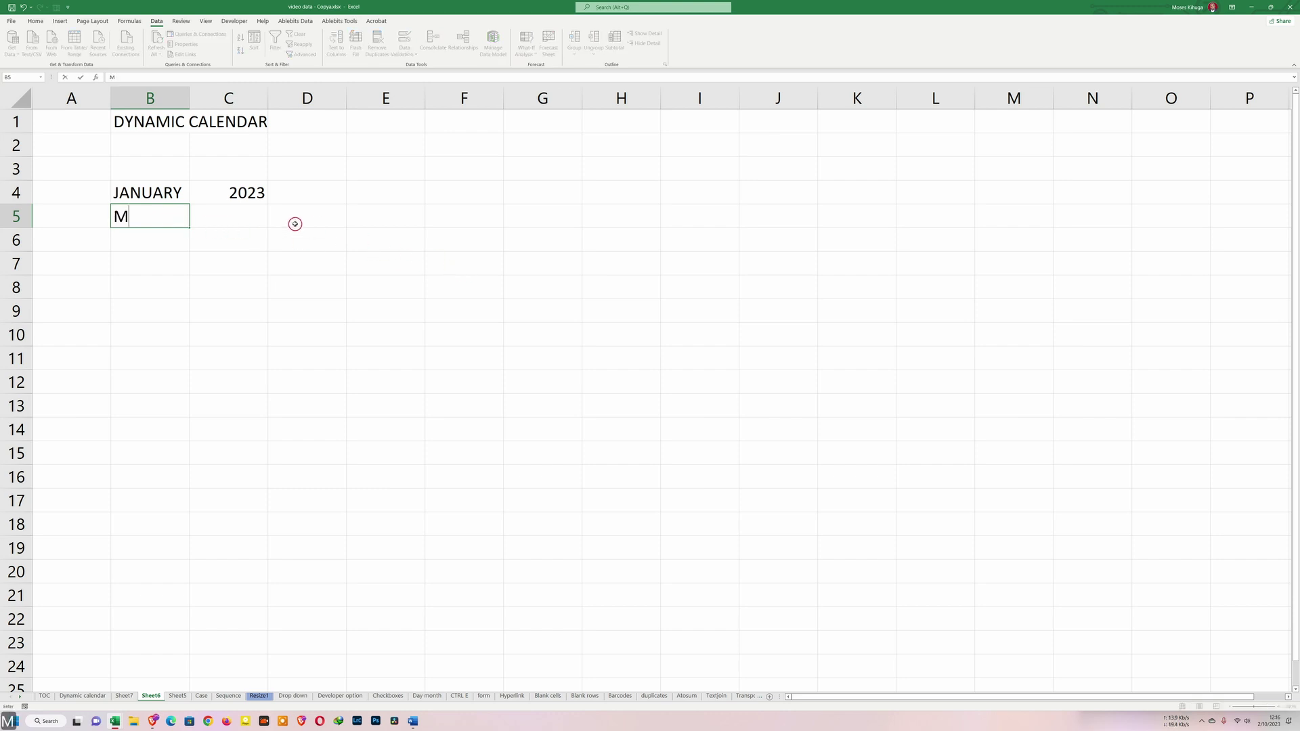
{"action": "left_click", "coordinate": [220, 214]}
{"action": "type", "text": "T"}
{"action": "left_click", "coordinate": [282, 217]}
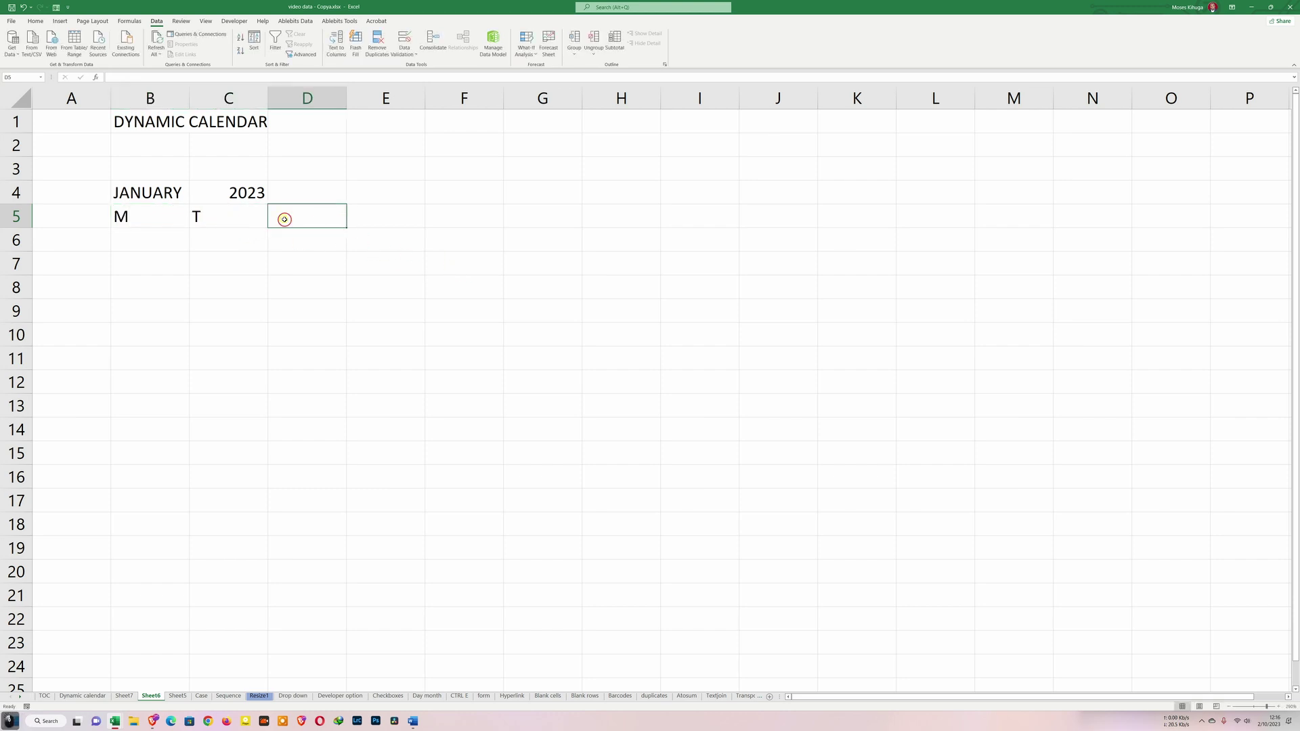
{"action": "type", "text": "W"}
{"action": "left_click", "coordinate": [364, 220]}
{"action": "type", "text": "T"}
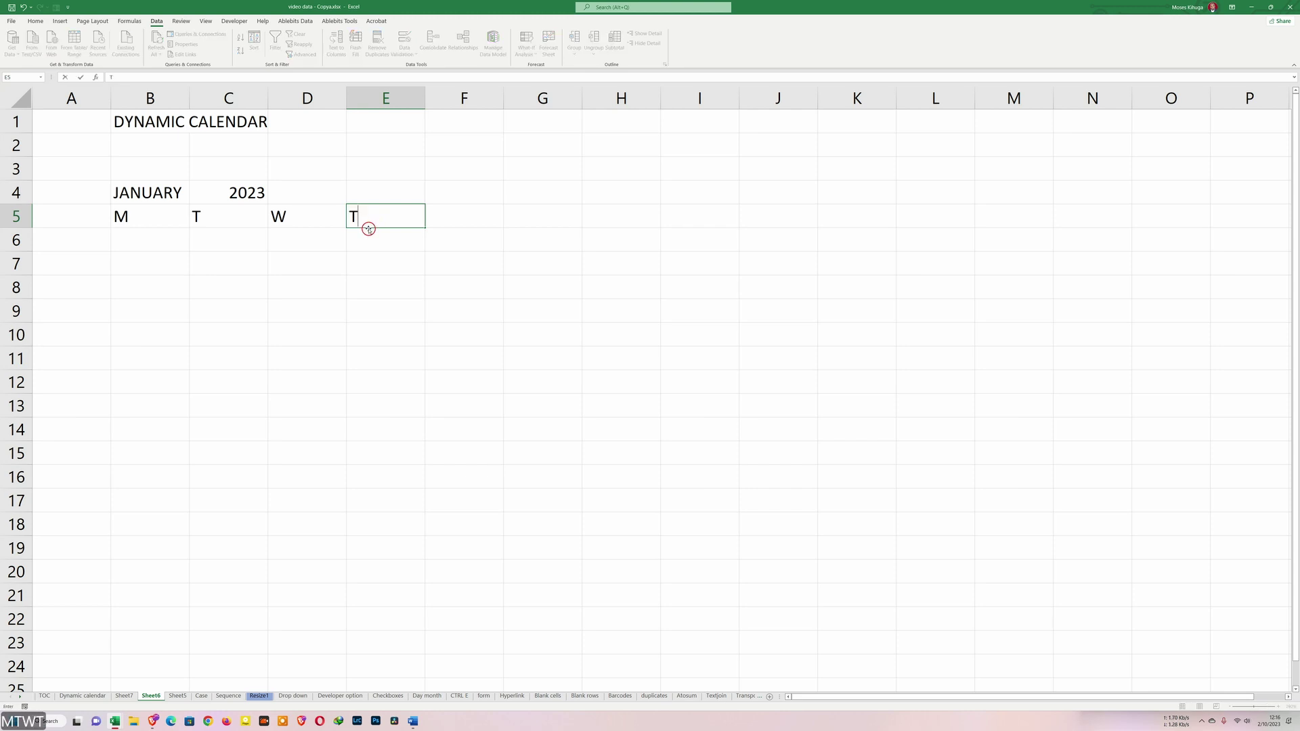
{"action": "left_click", "coordinate": [476, 215]}
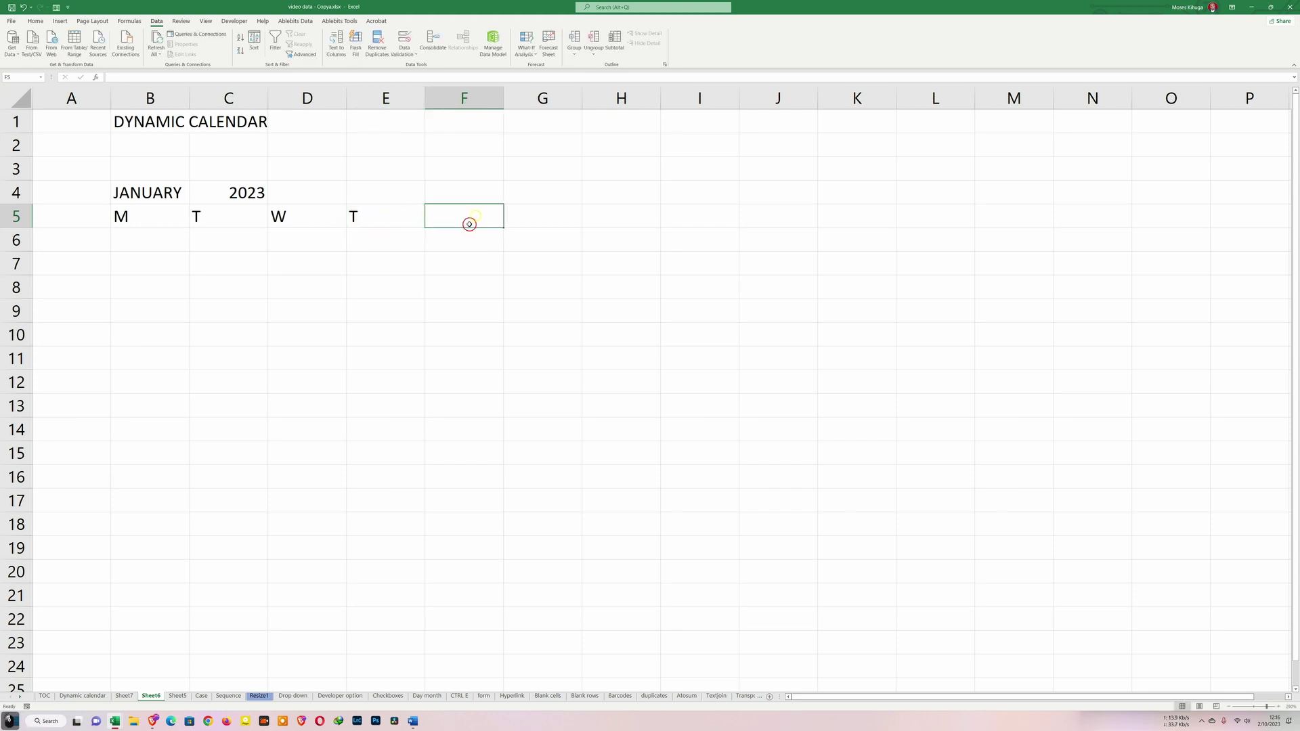
{"action": "type", "text": "F"}
{"action": "left_click", "coordinate": [553, 215]}
{"action": "type", "text": "S"}
{"action": "left_click", "coordinate": [602, 218]}
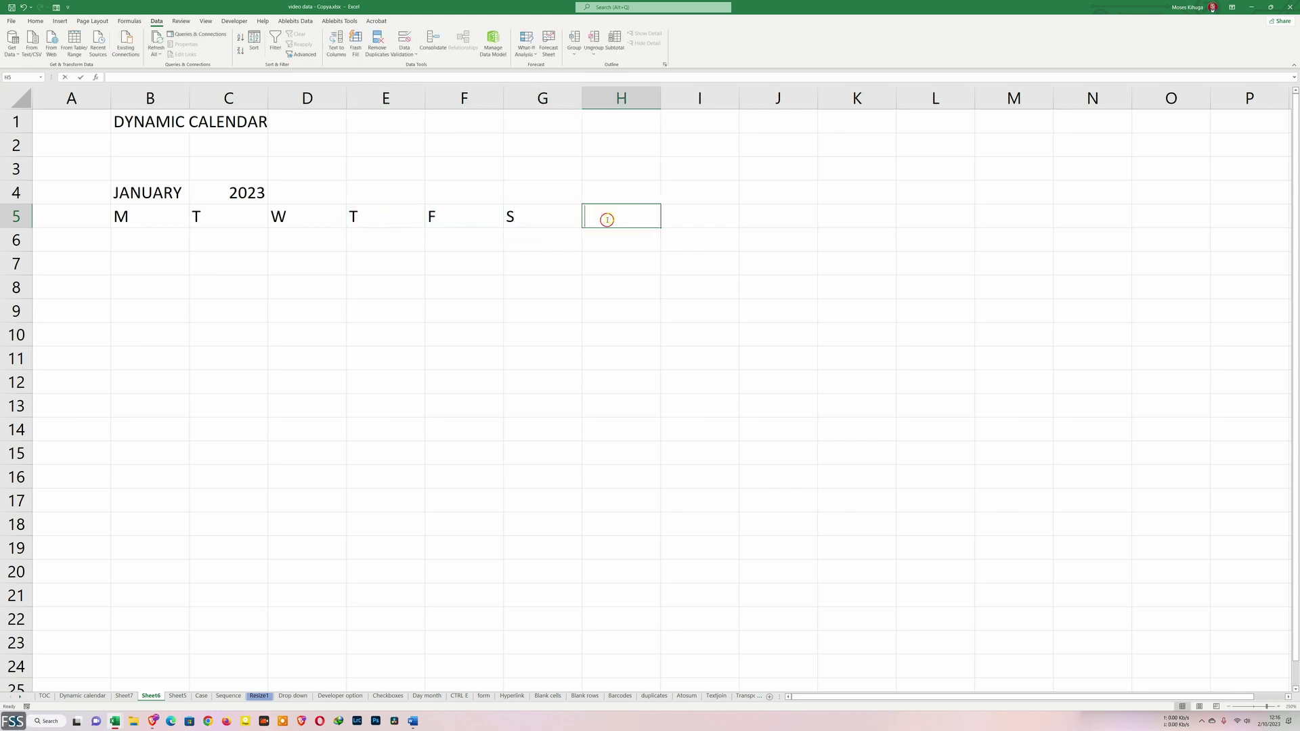
{"action": "type", "text": "S"}
{"action": "left_click_drag", "start_coordinate": [139, 122], "coordinate": [627, 121]}
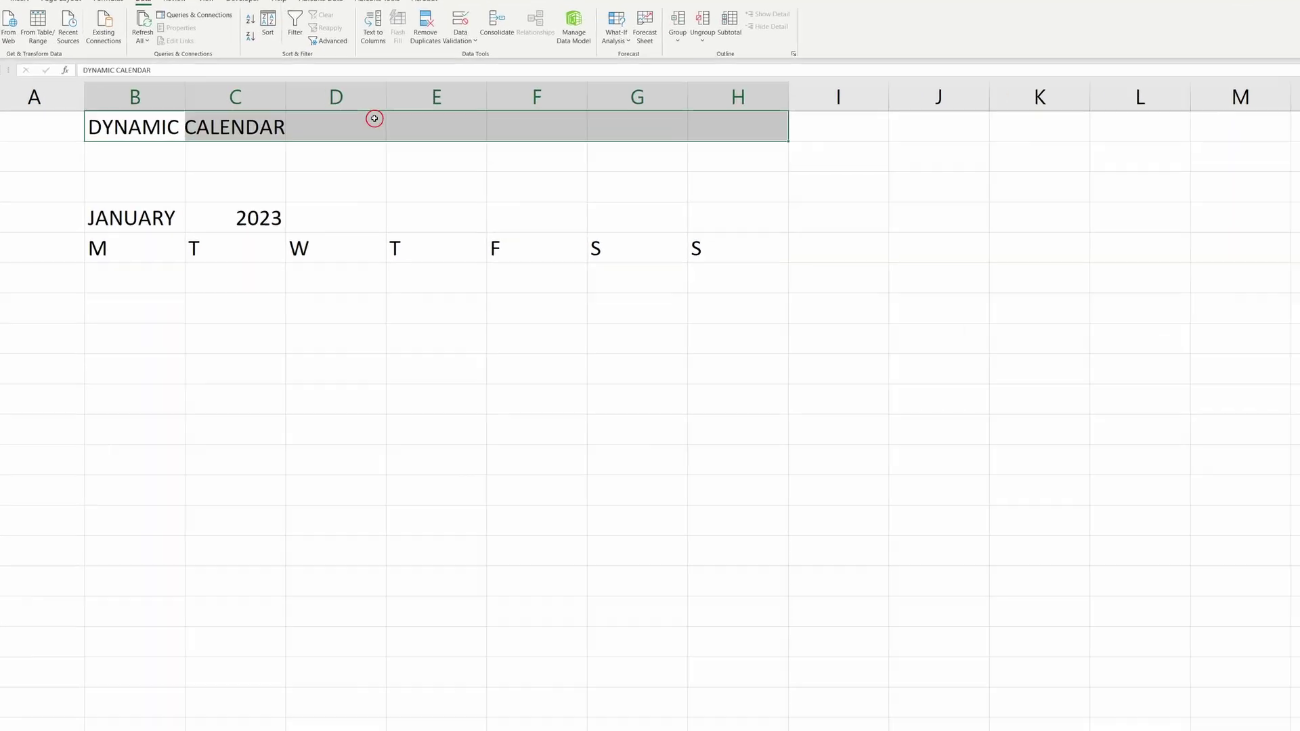
Centre the DYNAMIC CALENDAR title over B1:H1 using Center Across Selection alignment
{"action": "right_click", "coordinate": [375, 120]}
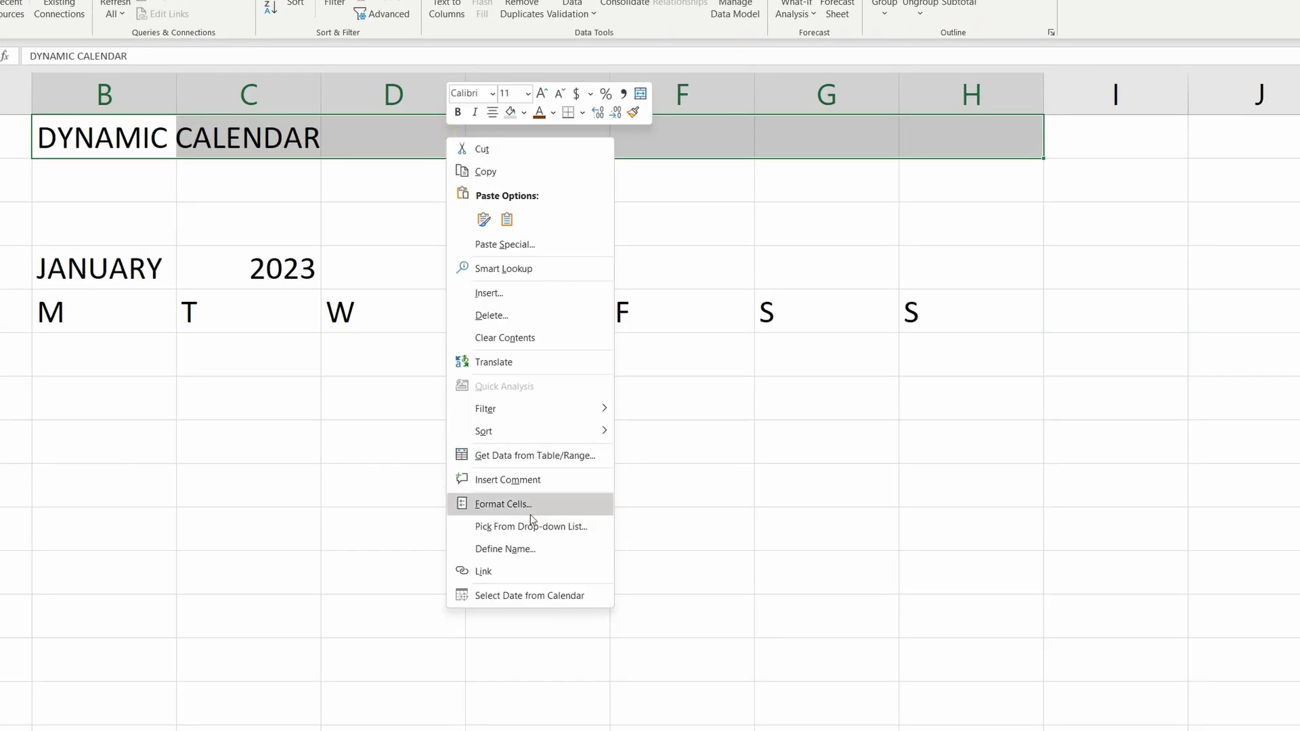
{"action": "left_click", "coordinate": [532, 503]}
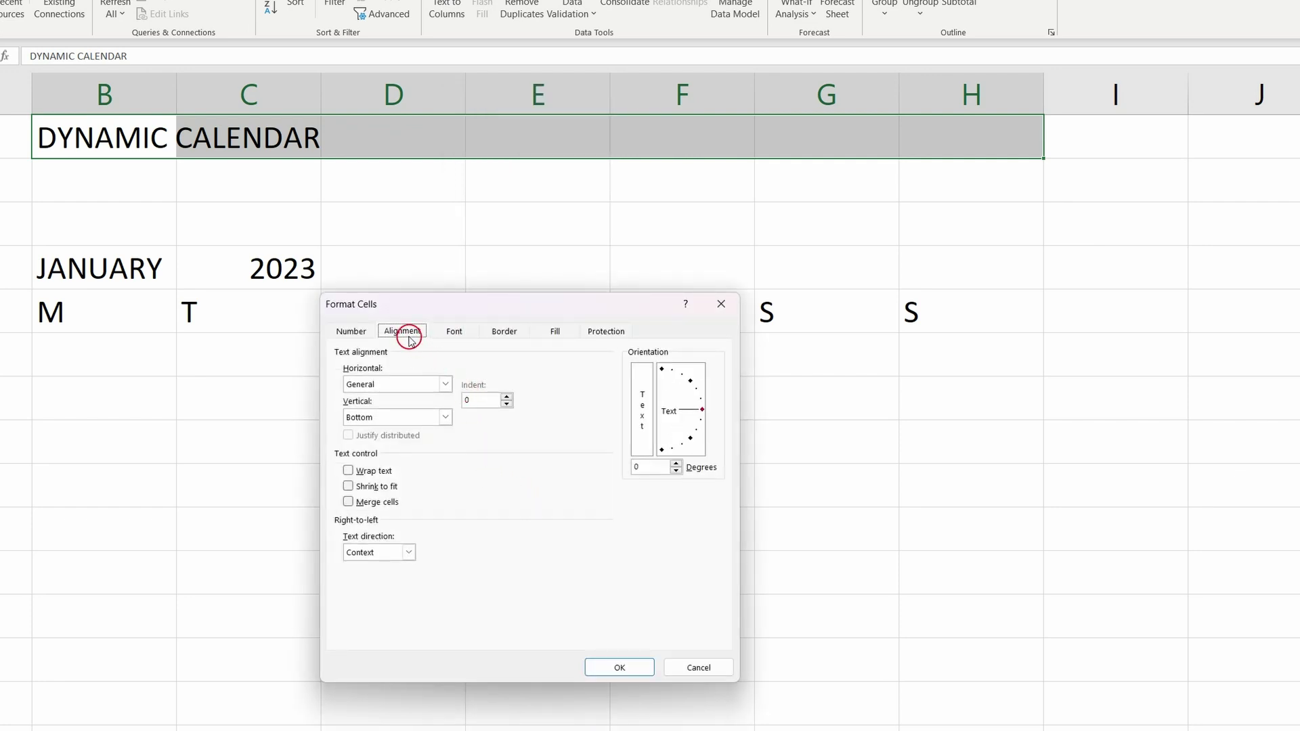
{"action": "left_click", "coordinate": [445, 384]}
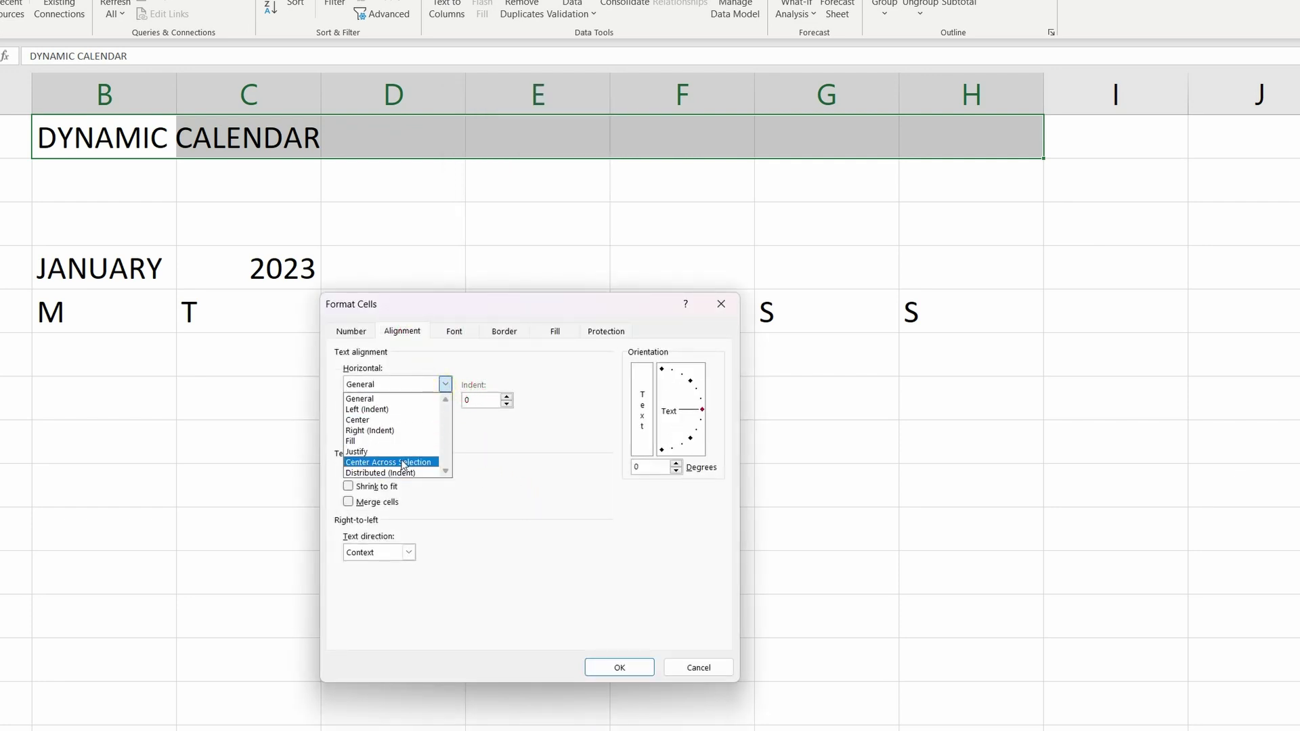
{"action": "left_click", "coordinate": [415, 464]}
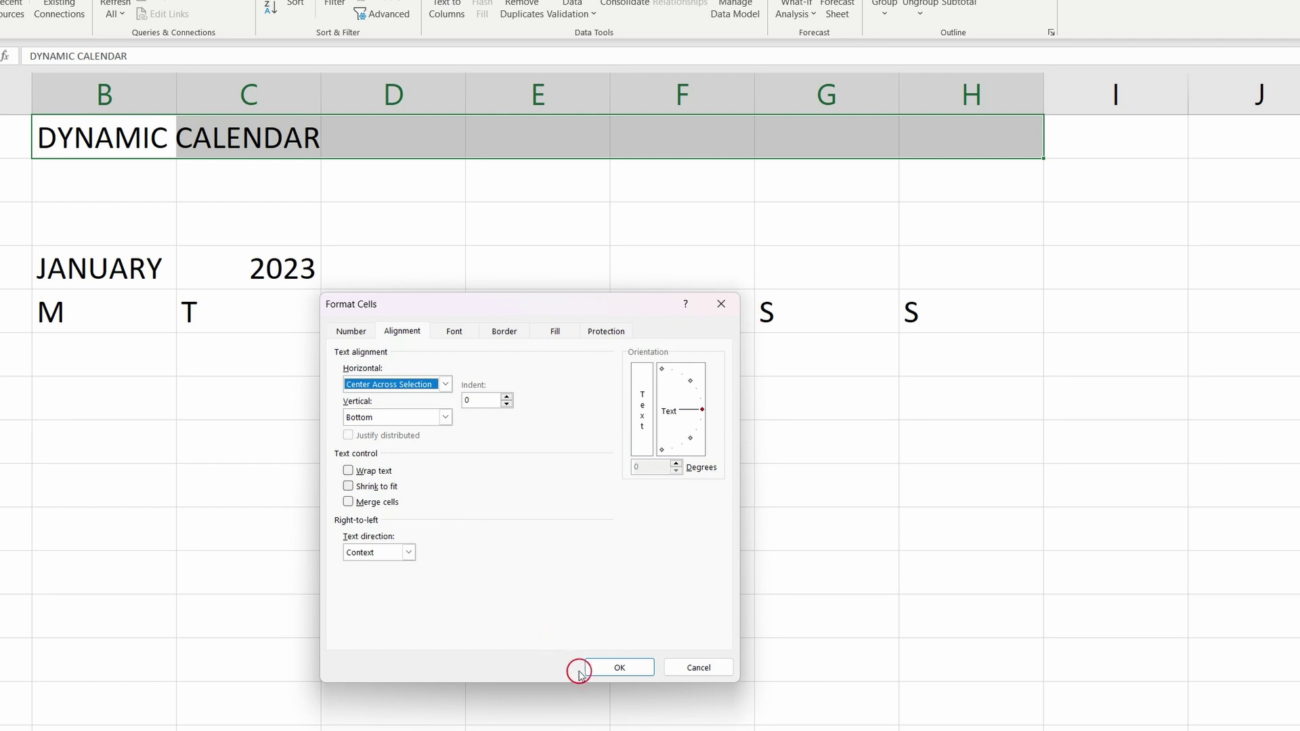
{"action": "left_click", "coordinate": [600, 667]}
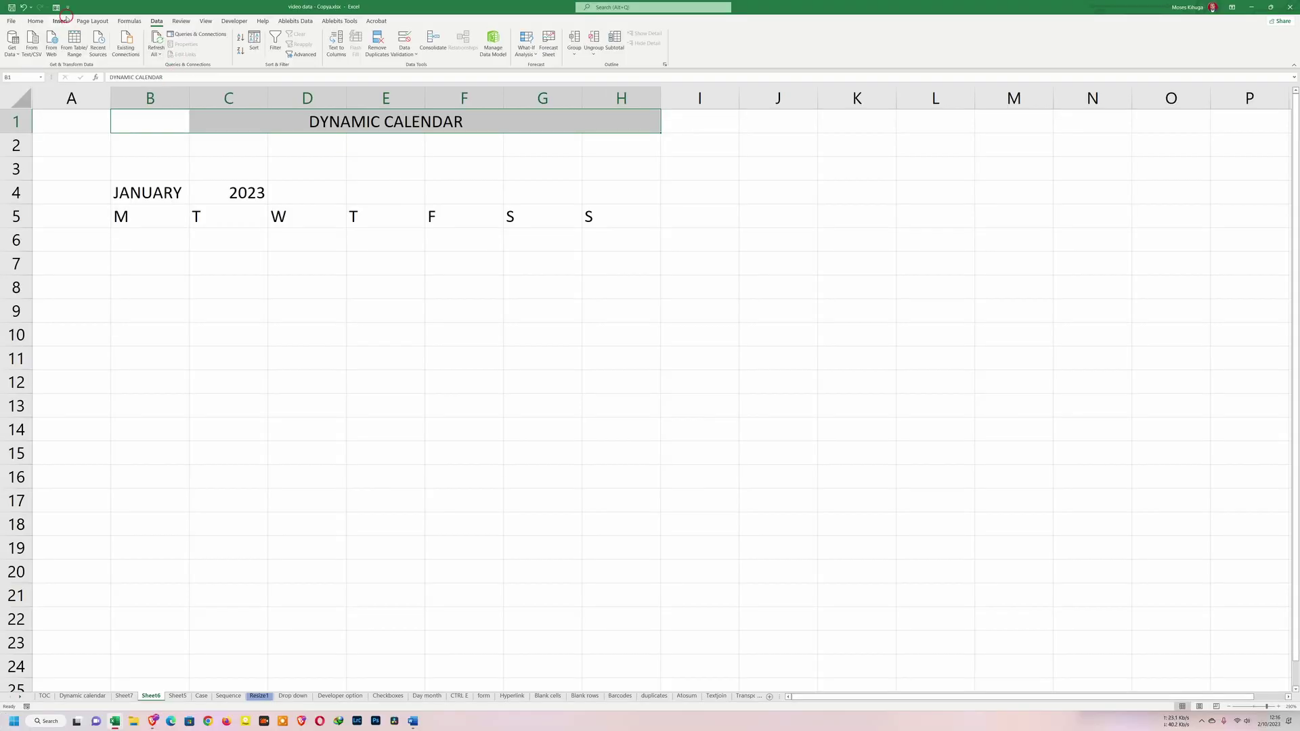
Set the title font to Arial Black and colour it brown
{"action": "left_click", "coordinate": [35, 21]}
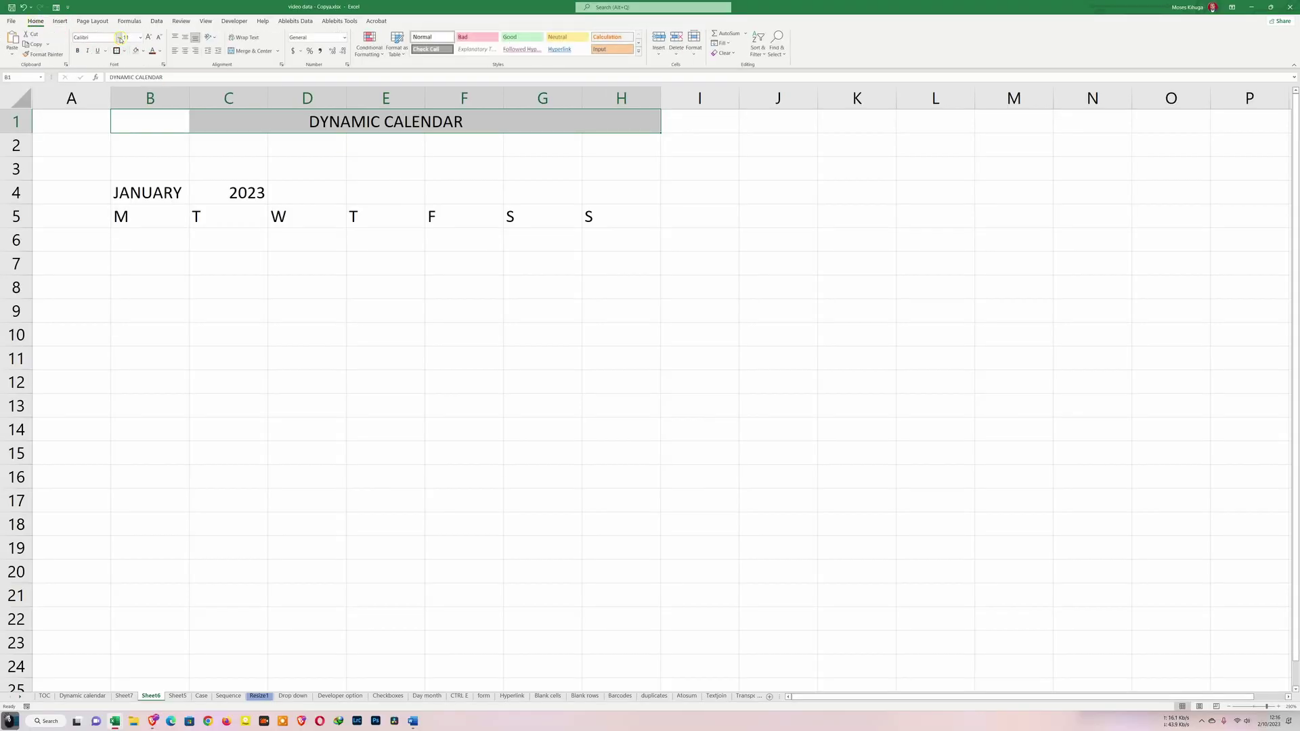
{"action": "left_click", "coordinate": [116, 38]}
{"action": "left_click", "coordinate": [101, 142]}
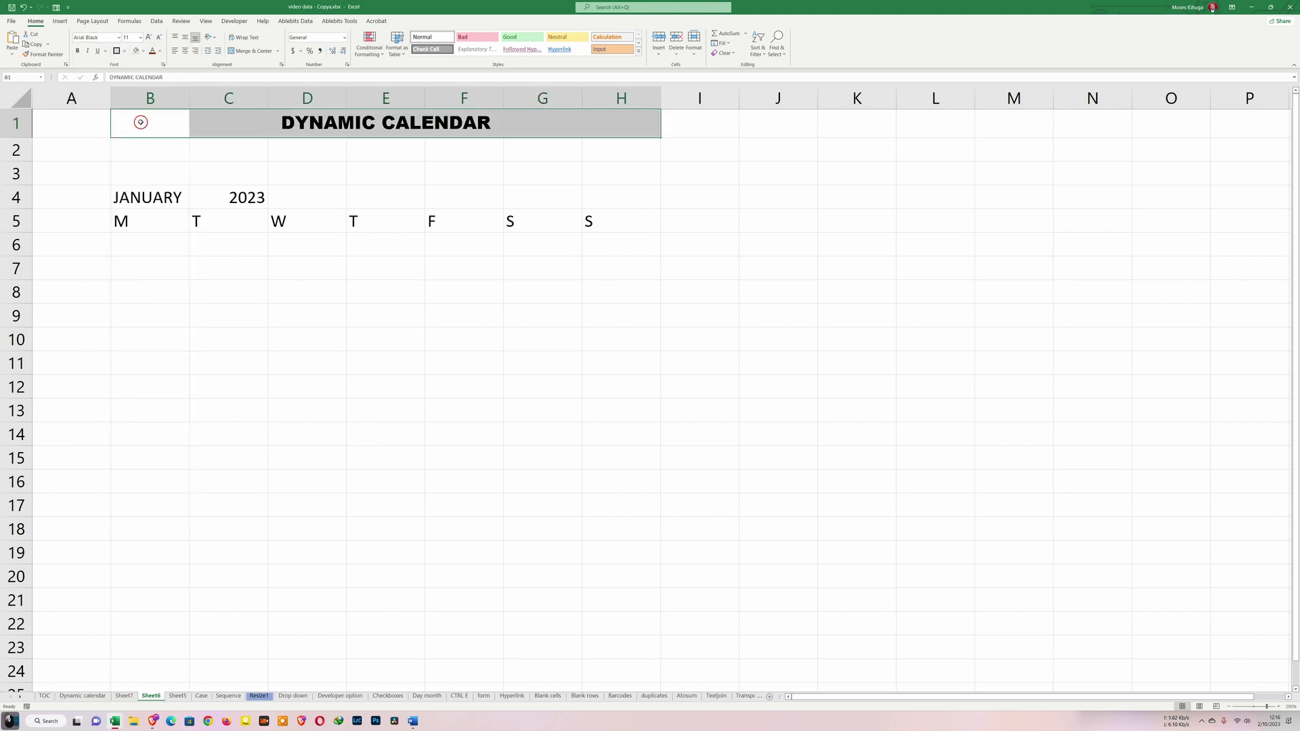
{"action": "left_click", "coordinate": [153, 58]}
{"action": "left_click_drag", "start_coordinate": [128, 198], "coordinate": [223, 196]}
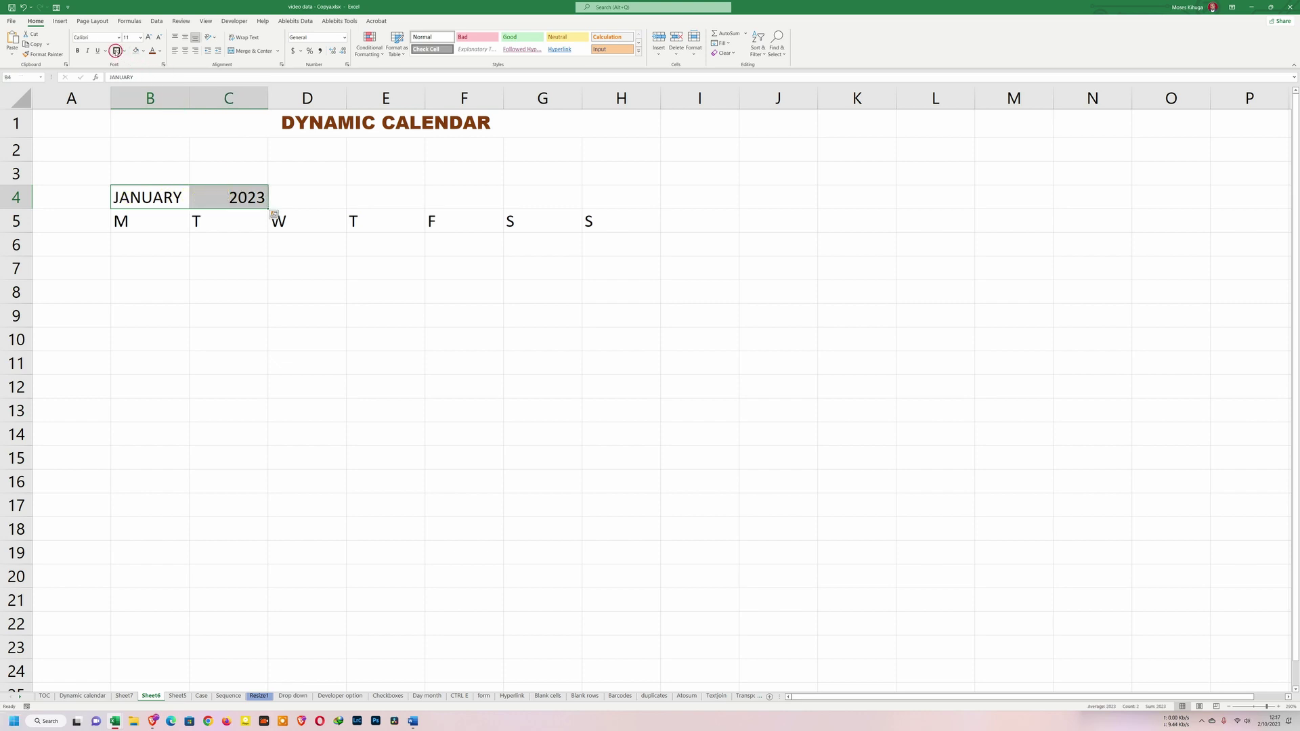
Apply All Borders to the JANUARY and 2023 cells in B4:C4
{"action": "left_click", "coordinate": [125, 51]}
{"action": "left_click", "coordinate": [142, 148]}
{"action": "left_click", "coordinate": [124, 52]}
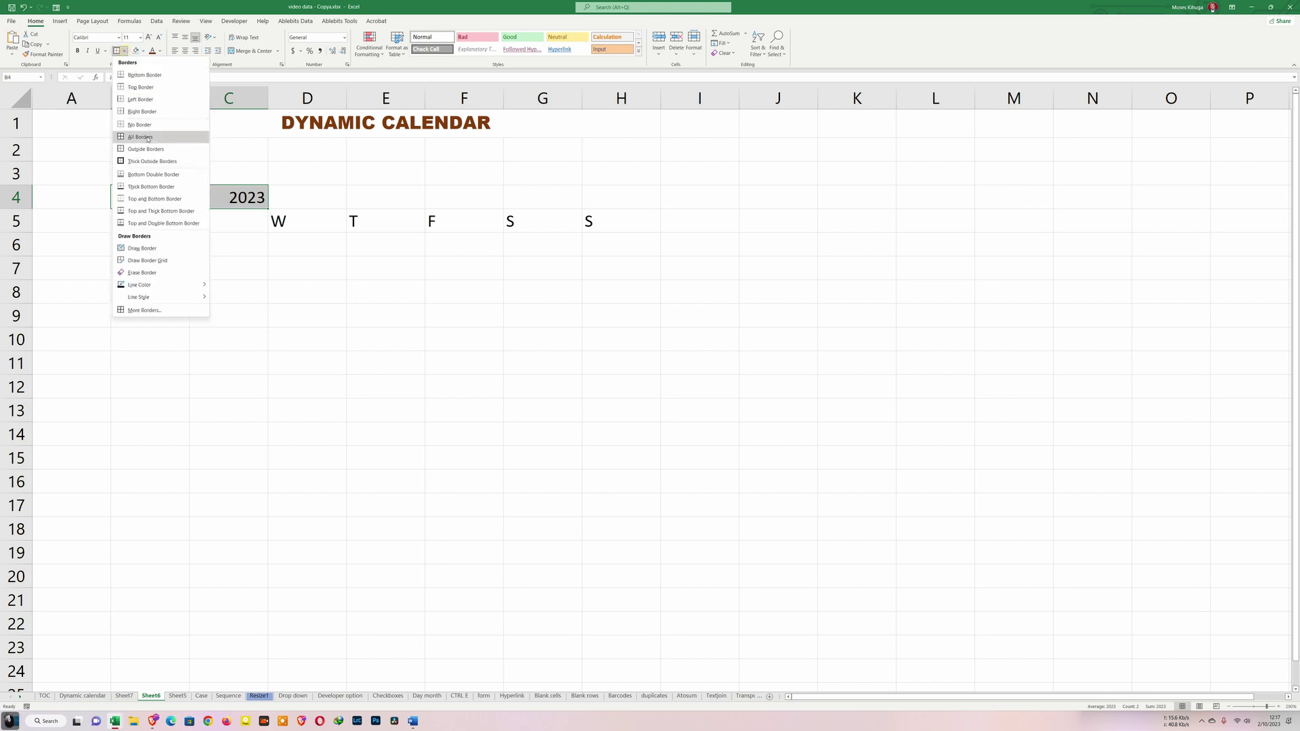
{"action": "left_click", "coordinate": [148, 136]}
{"action": "left_click", "coordinate": [117, 53]}
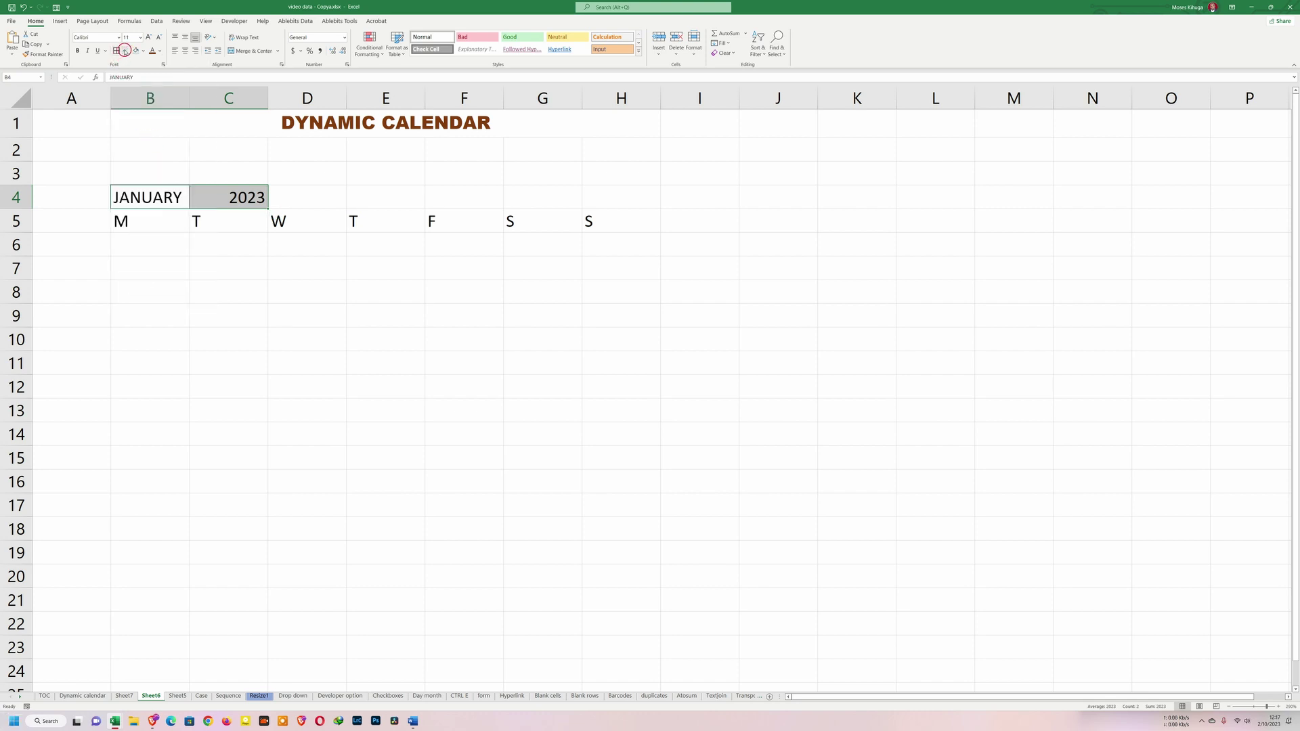
{"action": "left_click", "coordinate": [125, 52]}
{"action": "left_click", "coordinate": [146, 161]}
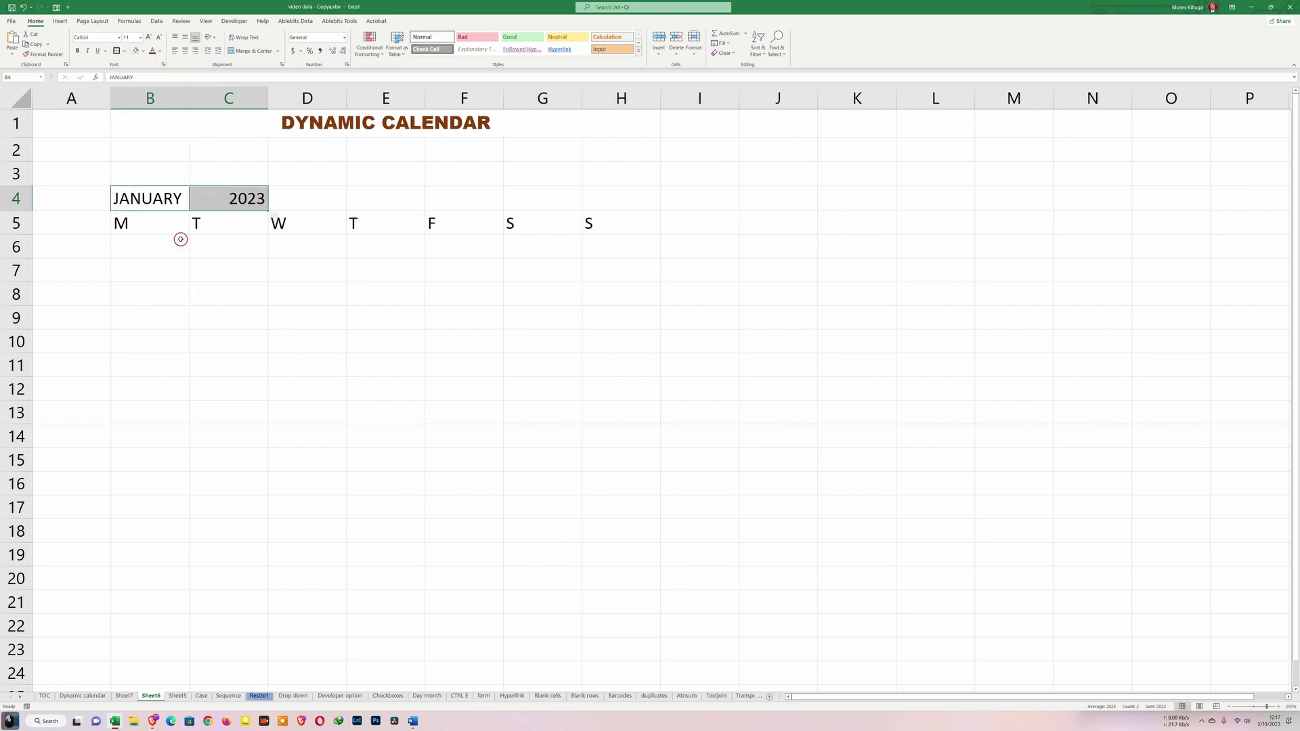
Give the weekday header row B5:H5 all borders plus a thick outside border
{"action": "left_click_drag", "start_coordinate": [131, 226], "coordinate": [613, 222]}
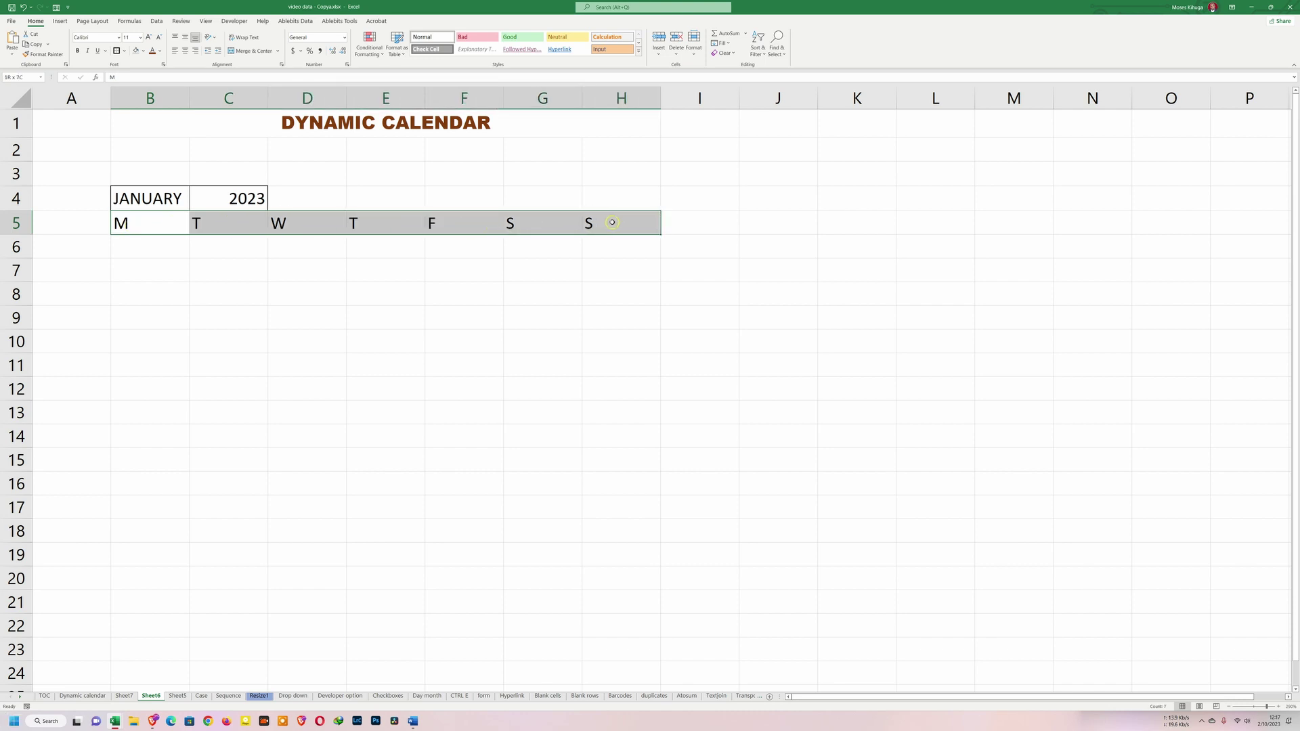
{"action": "left_click", "coordinate": [125, 51]}
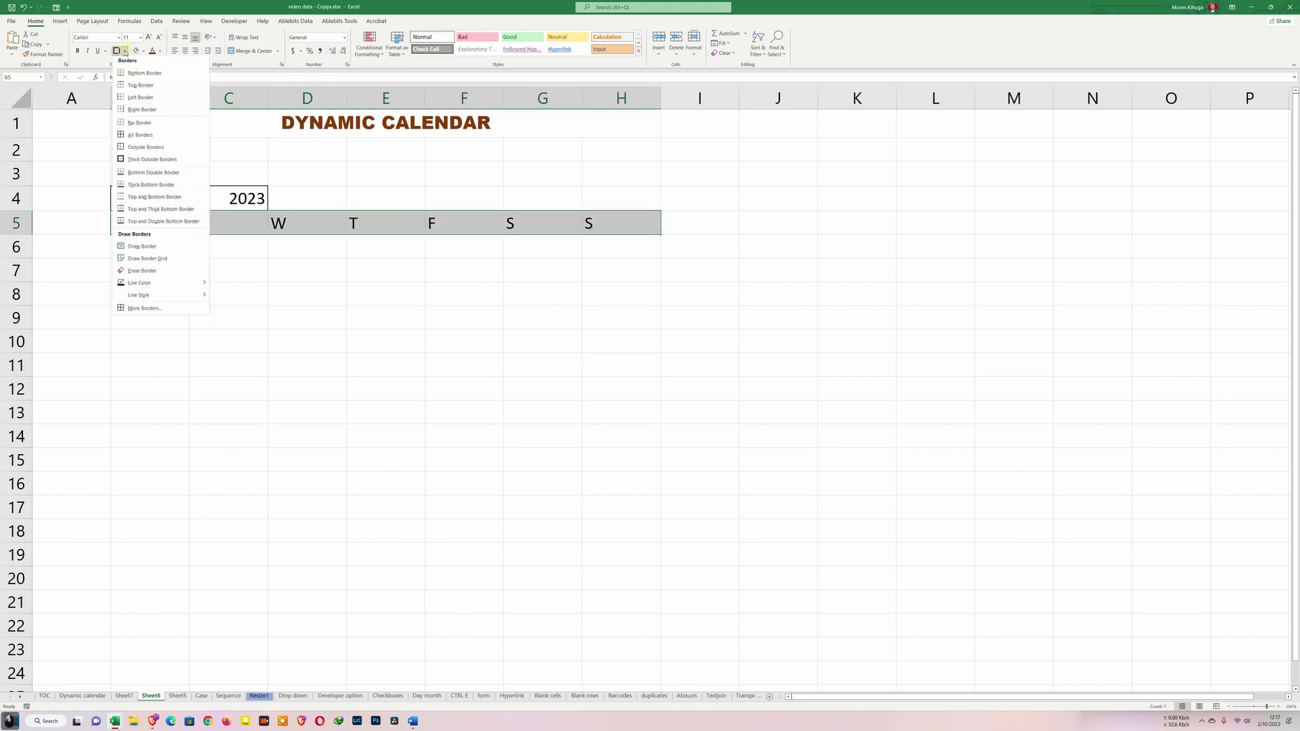
{"action": "left_click", "coordinate": [140, 134]}
{"action": "left_click", "coordinate": [125, 51]}
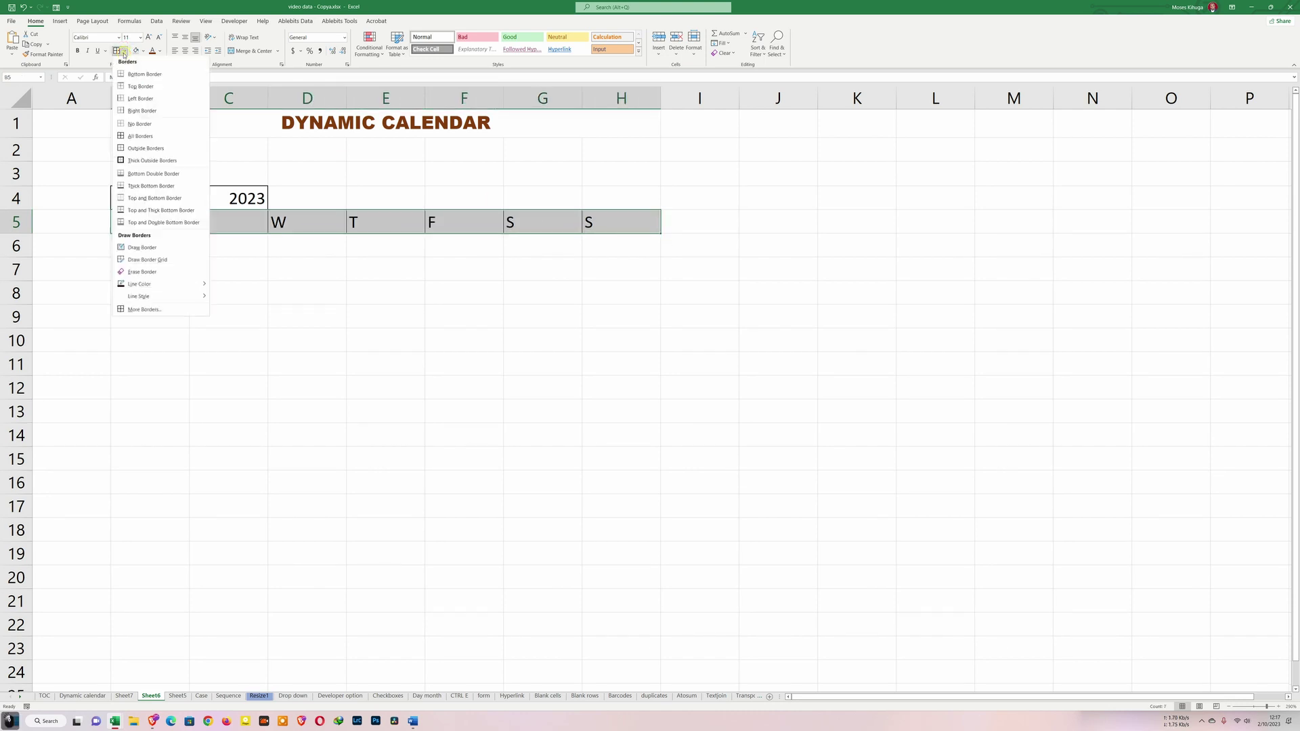
{"action": "left_click", "coordinate": [142, 162]}
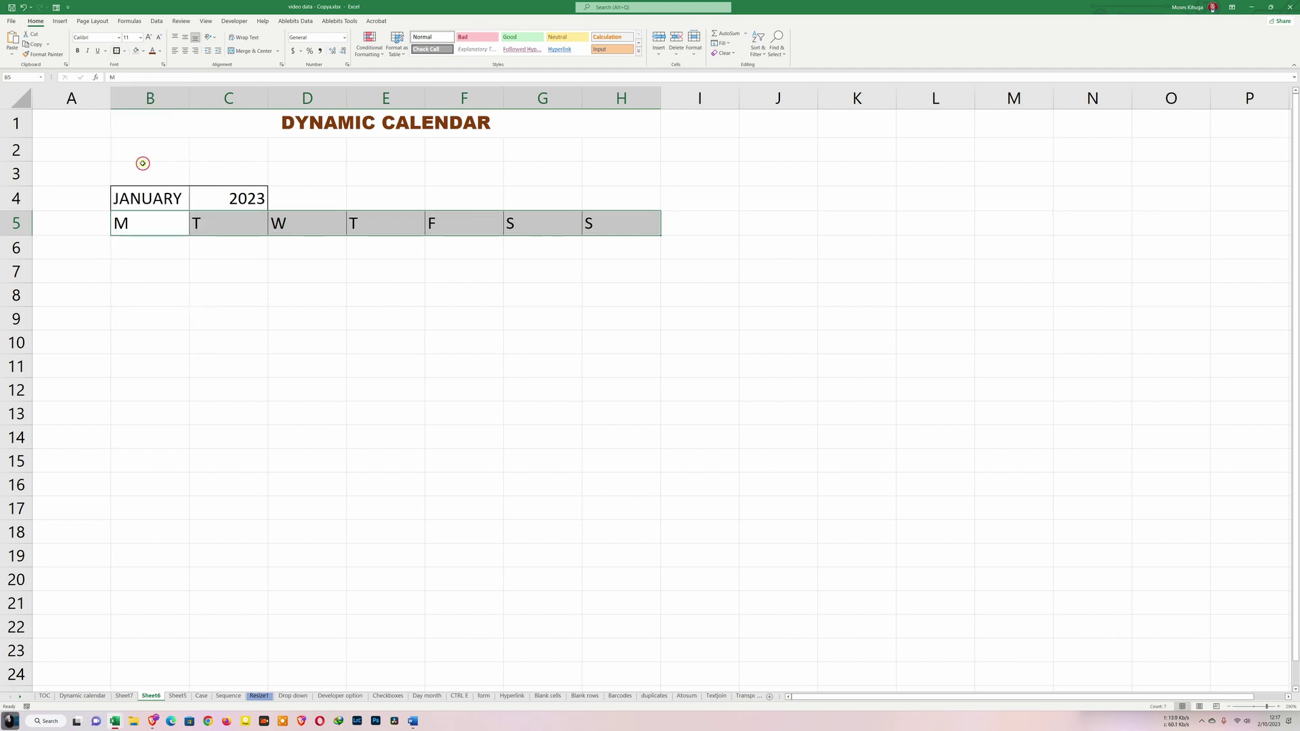
{"action": "left_click", "coordinate": [229, 244]}
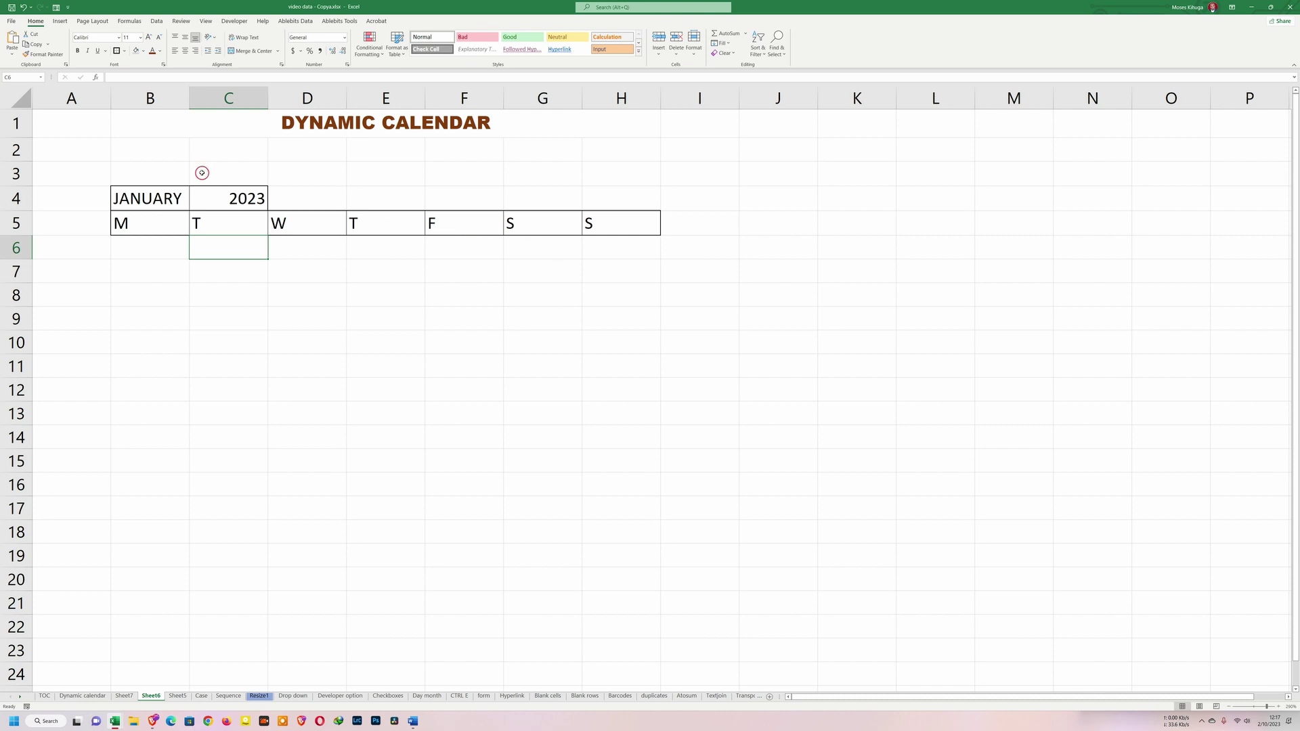
{"action": "left_click_drag", "start_coordinate": [154, 244], "coordinate": [627, 409]}
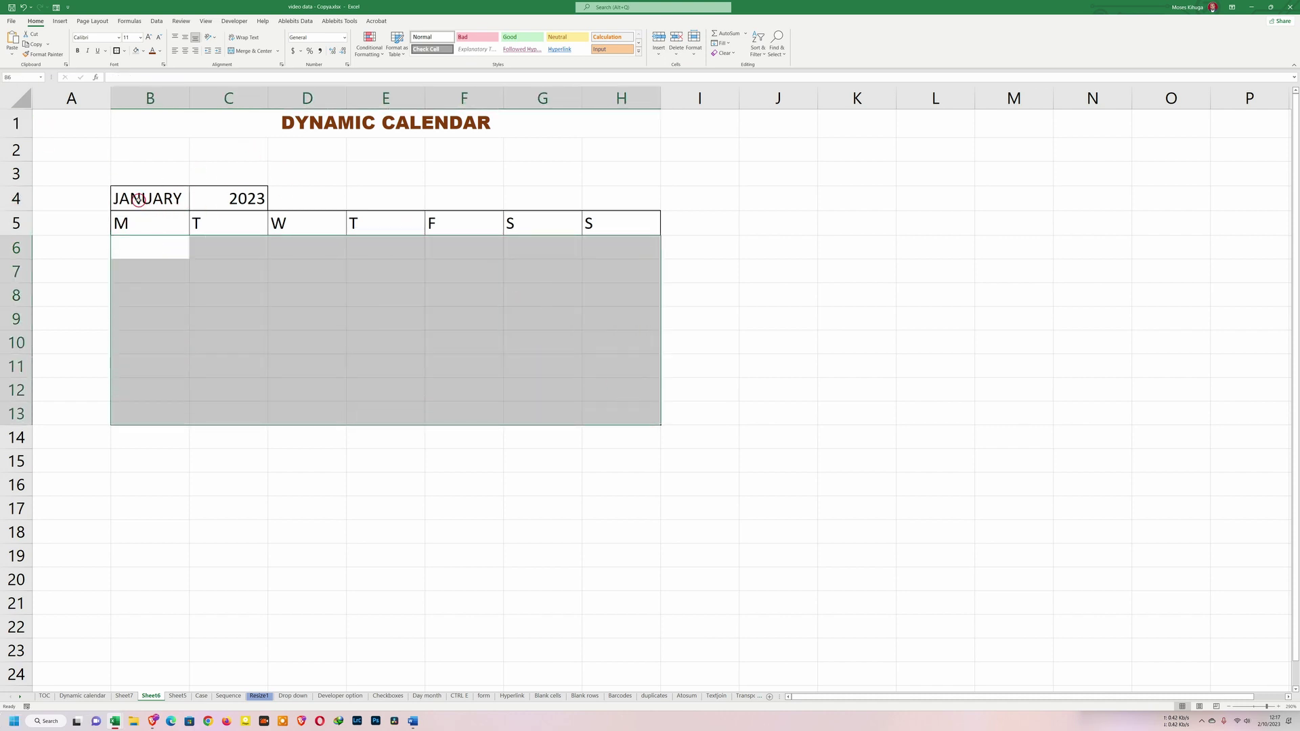
{"action": "left_click", "coordinate": [139, 199]}
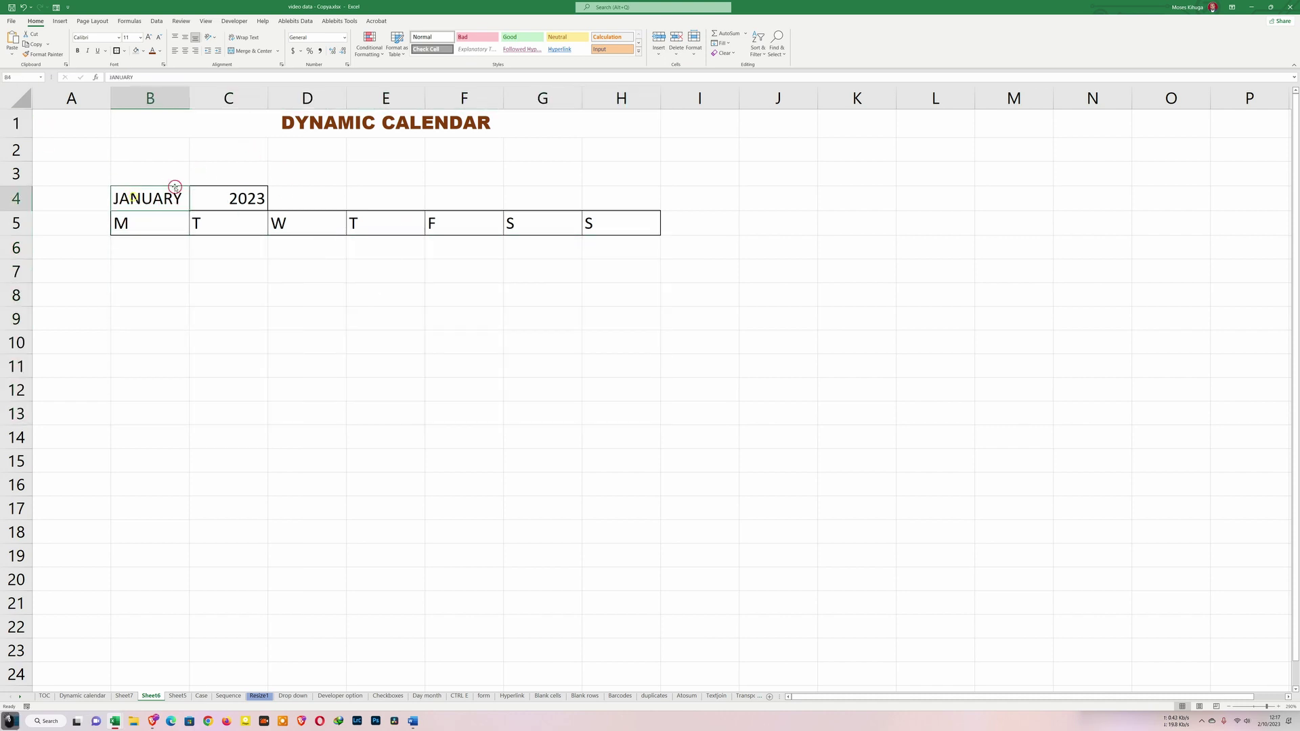
Fill the JANUARY cell B4 green and the 2023 cell C4 light orange
{"action": "left_click", "coordinate": [143, 51]}
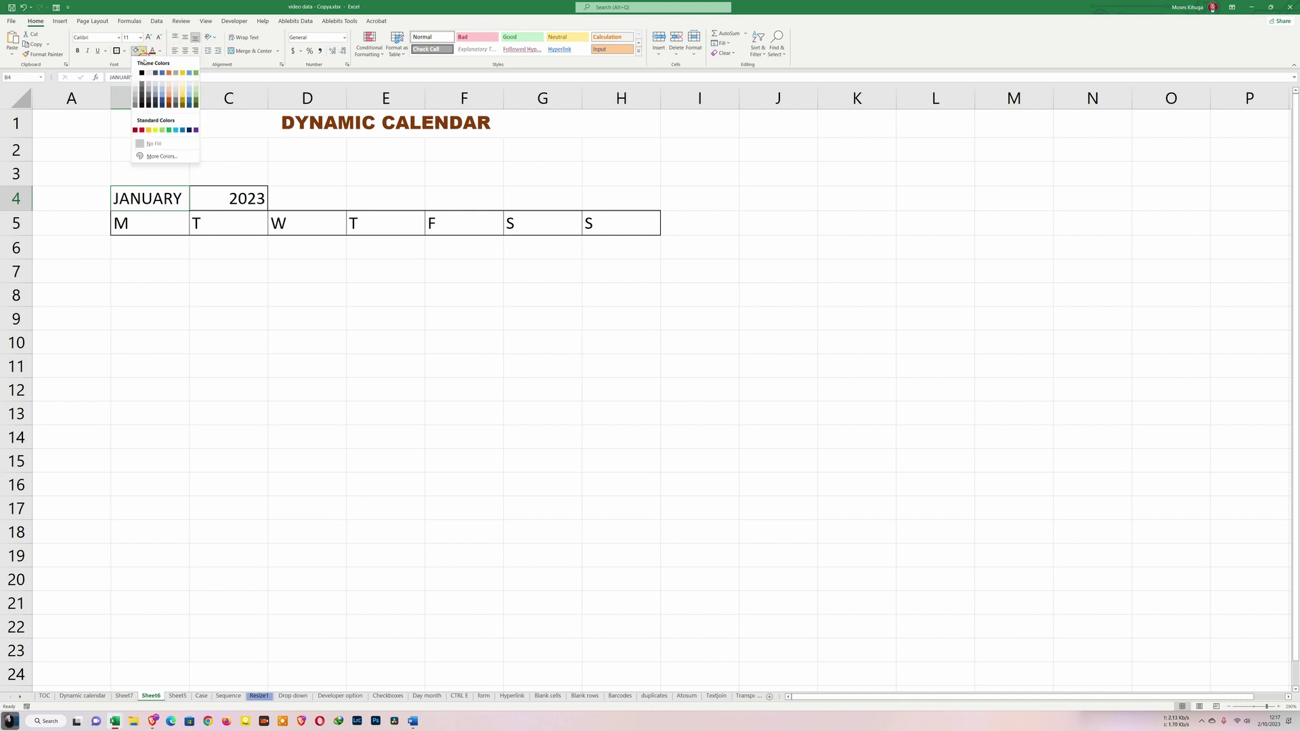
{"action": "left_click", "coordinate": [196, 91]}
{"action": "left_click", "coordinate": [216, 196]}
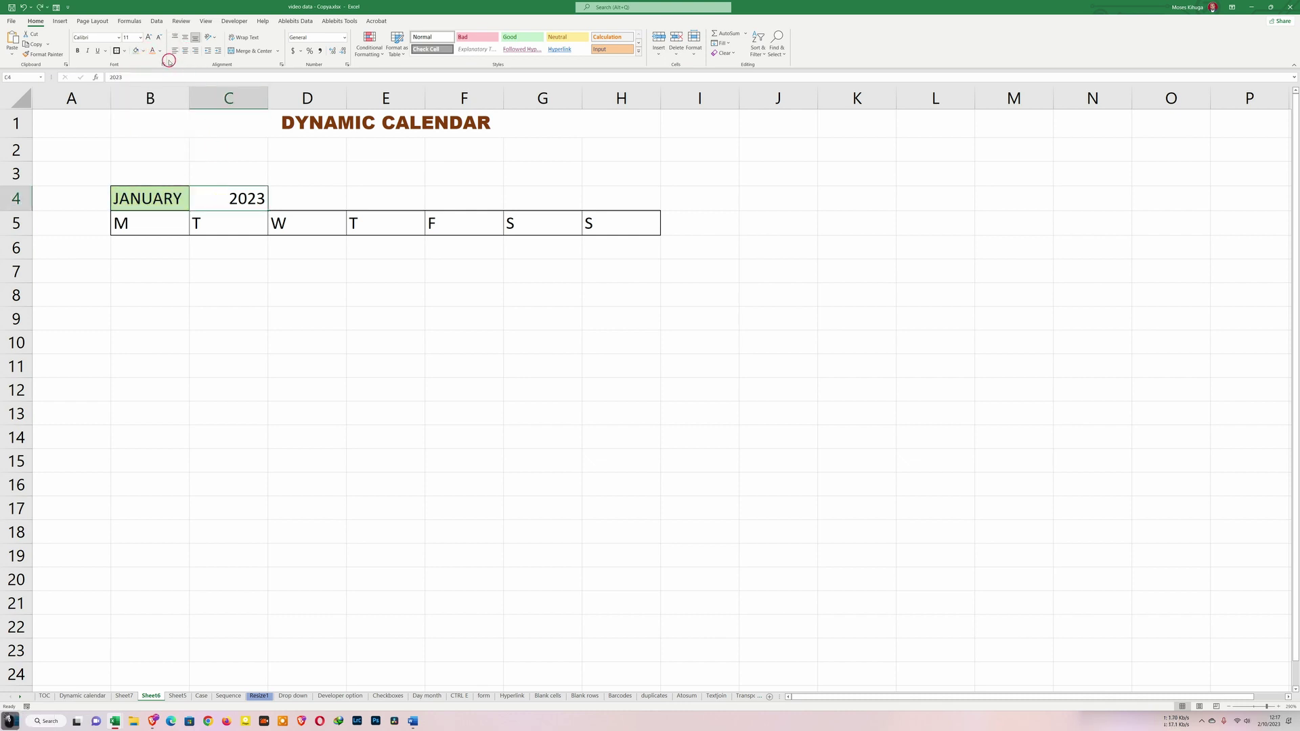
{"action": "left_click", "coordinate": [143, 51]}
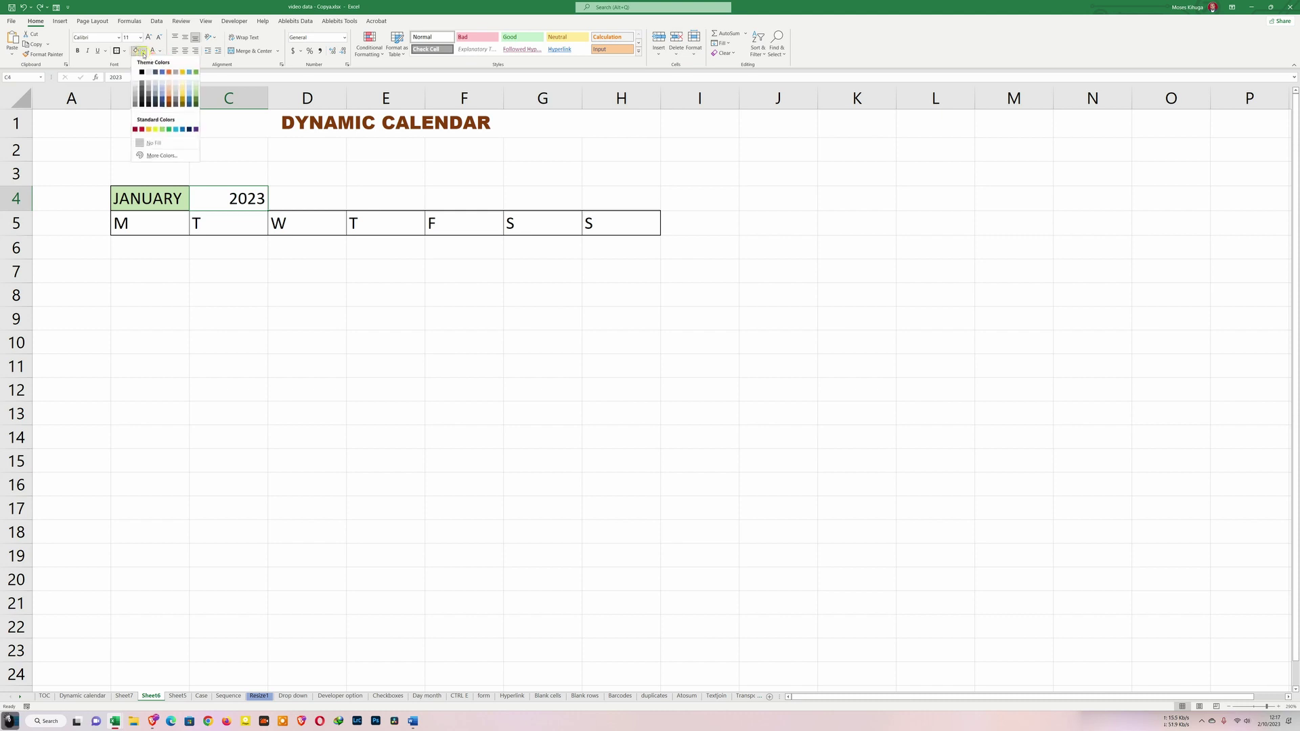
{"action": "left_click", "coordinate": [168, 88]}
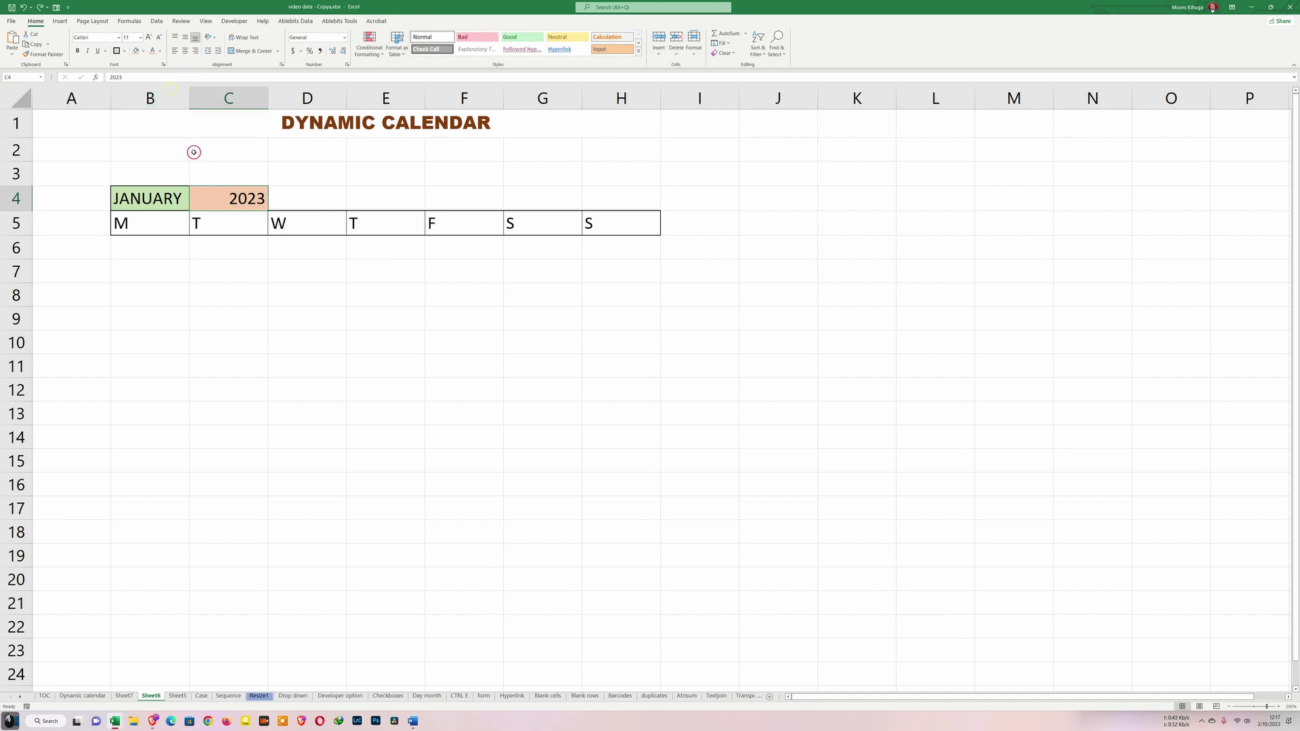
Shade the M–F headers B5:F5 light blue and the two S headers dark grey
{"action": "left_click_drag", "start_coordinate": [136, 224], "coordinate": [458, 218]}
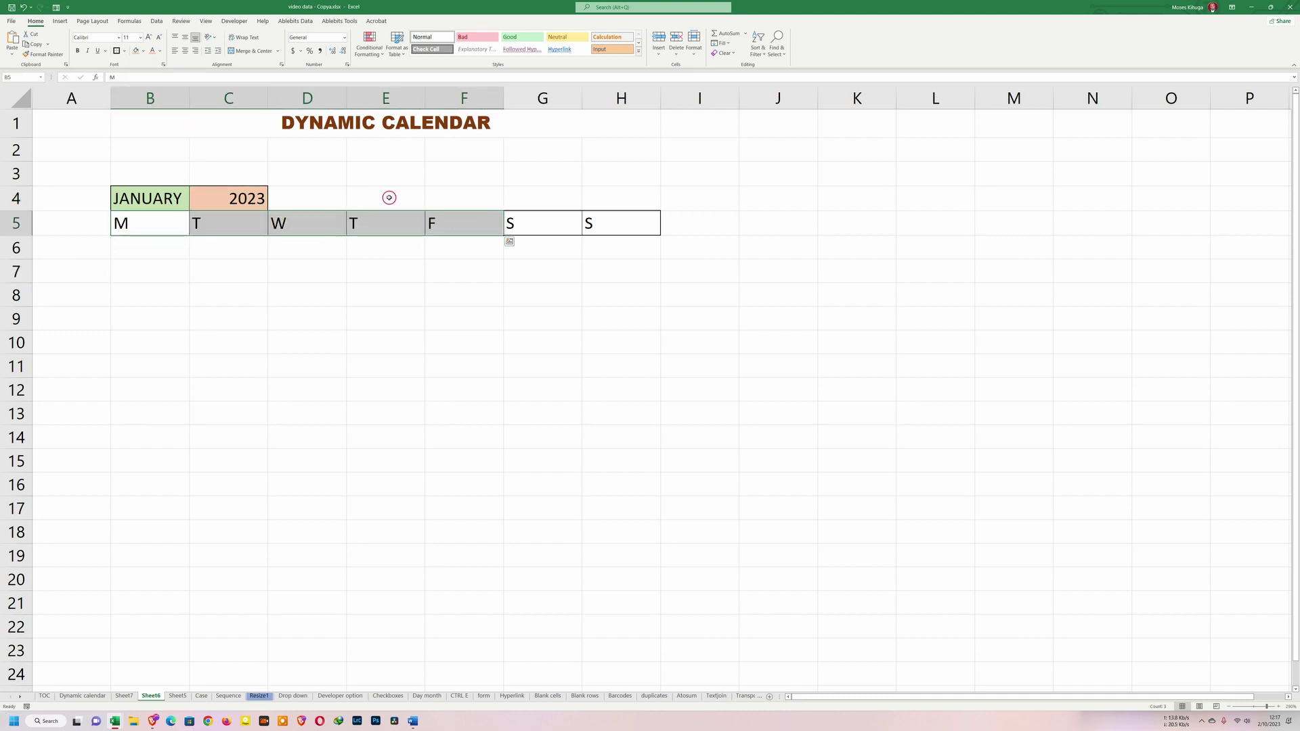
{"action": "left_click", "coordinate": [144, 53]}
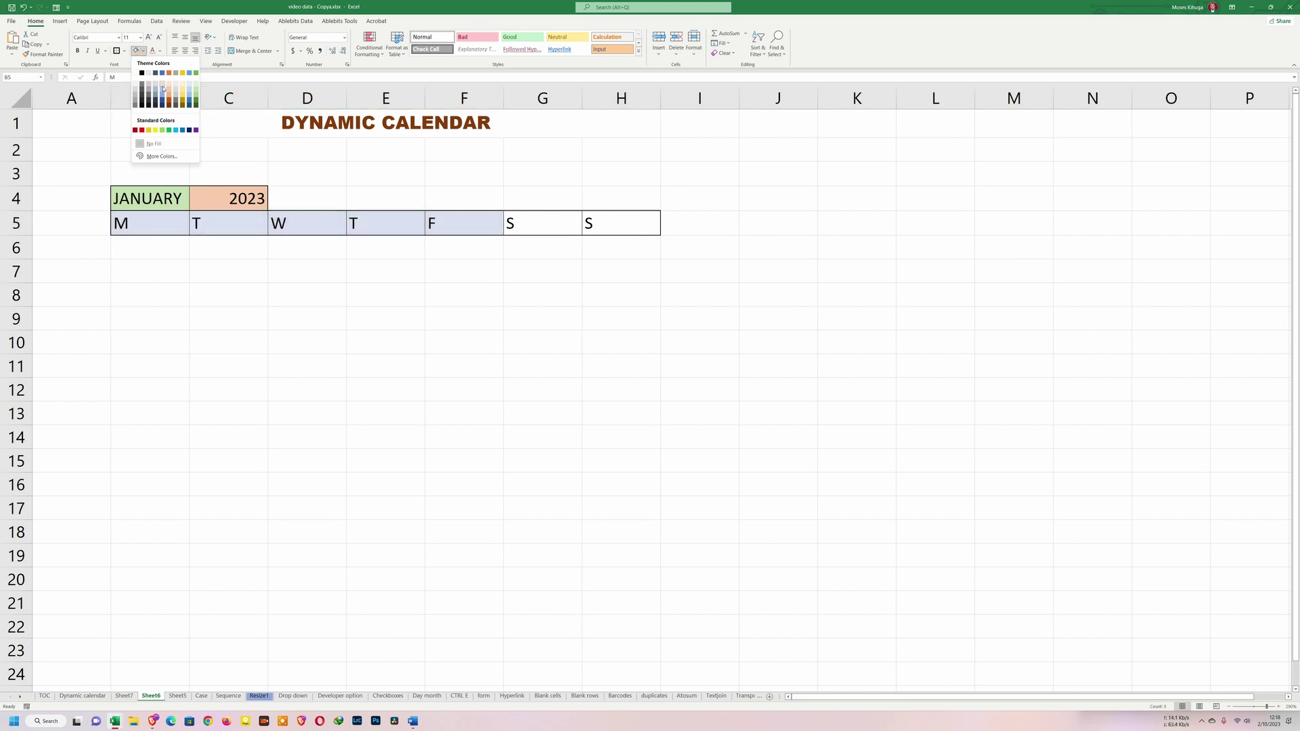
{"action": "left_click", "coordinate": [189, 90]}
{"action": "left_click_drag", "start_coordinate": [518, 231], "coordinate": [594, 212]}
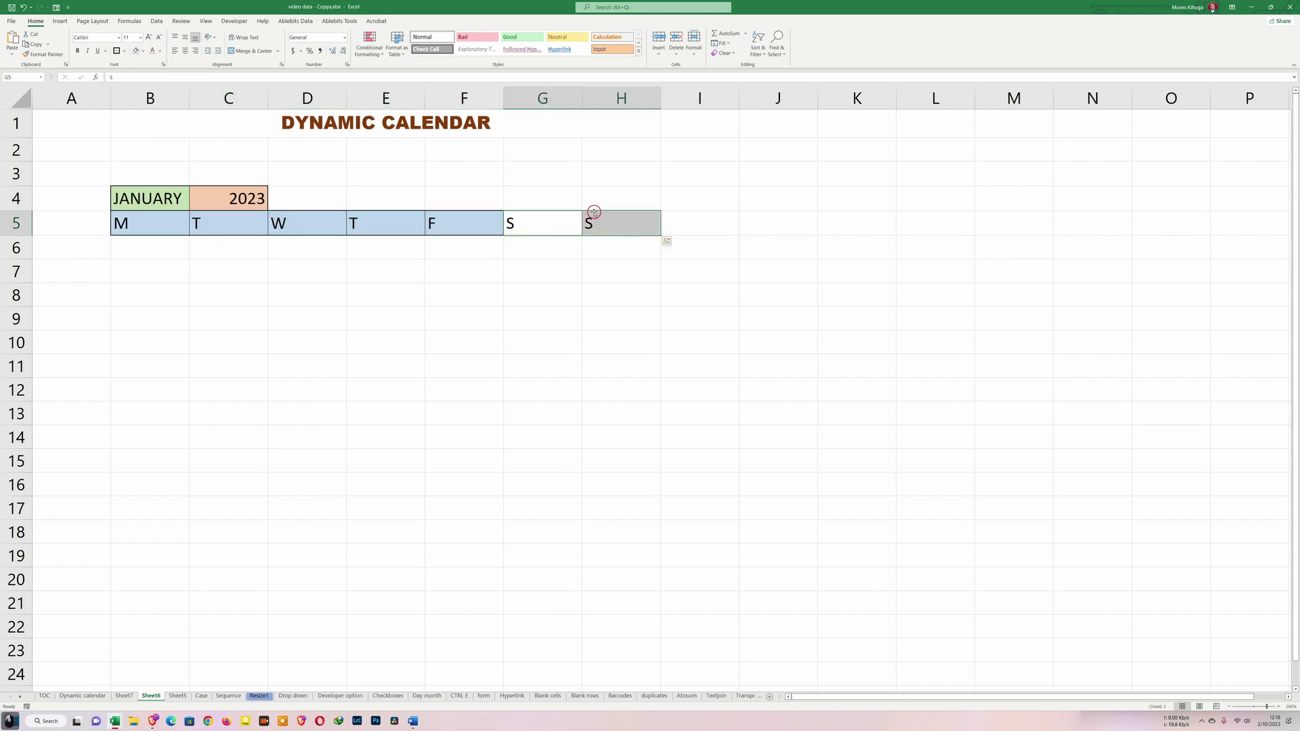
{"action": "left_click", "coordinate": [144, 52]}
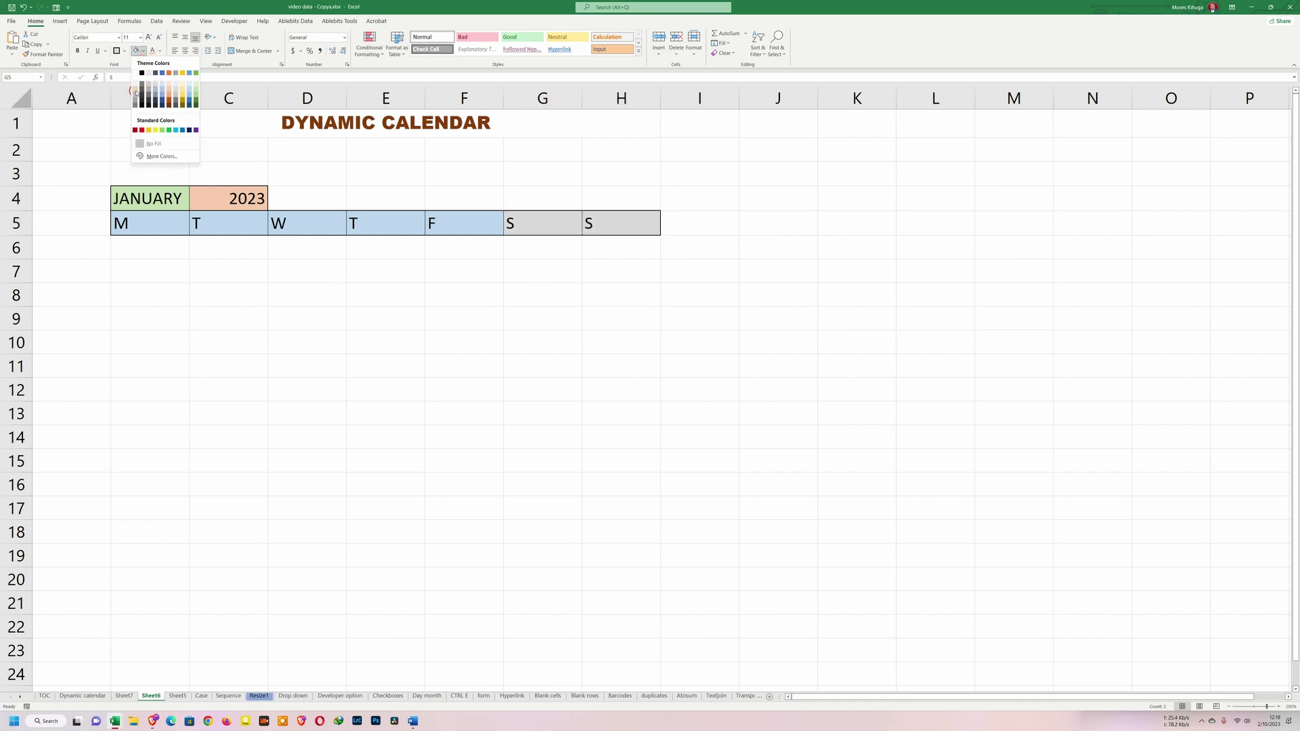
{"action": "left_click", "coordinate": [136, 97]}
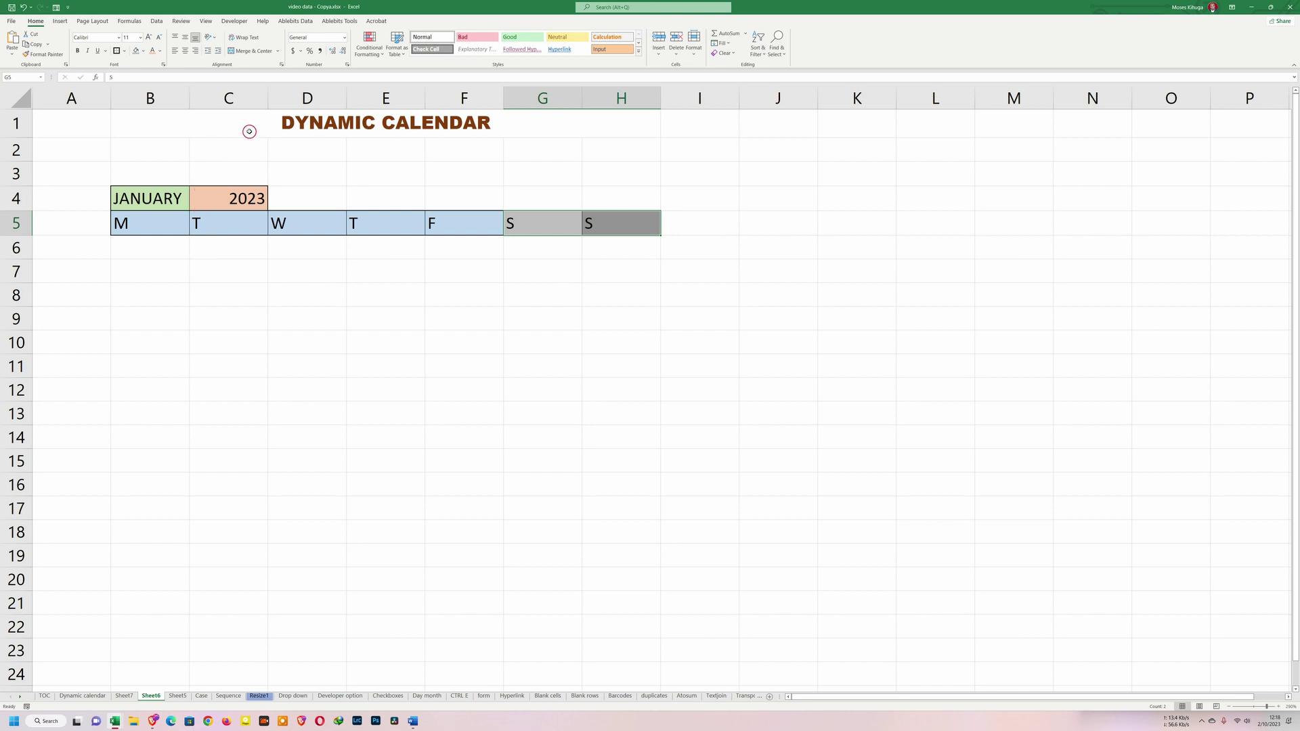
{"action": "left_click", "coordinate": [152, 248]}
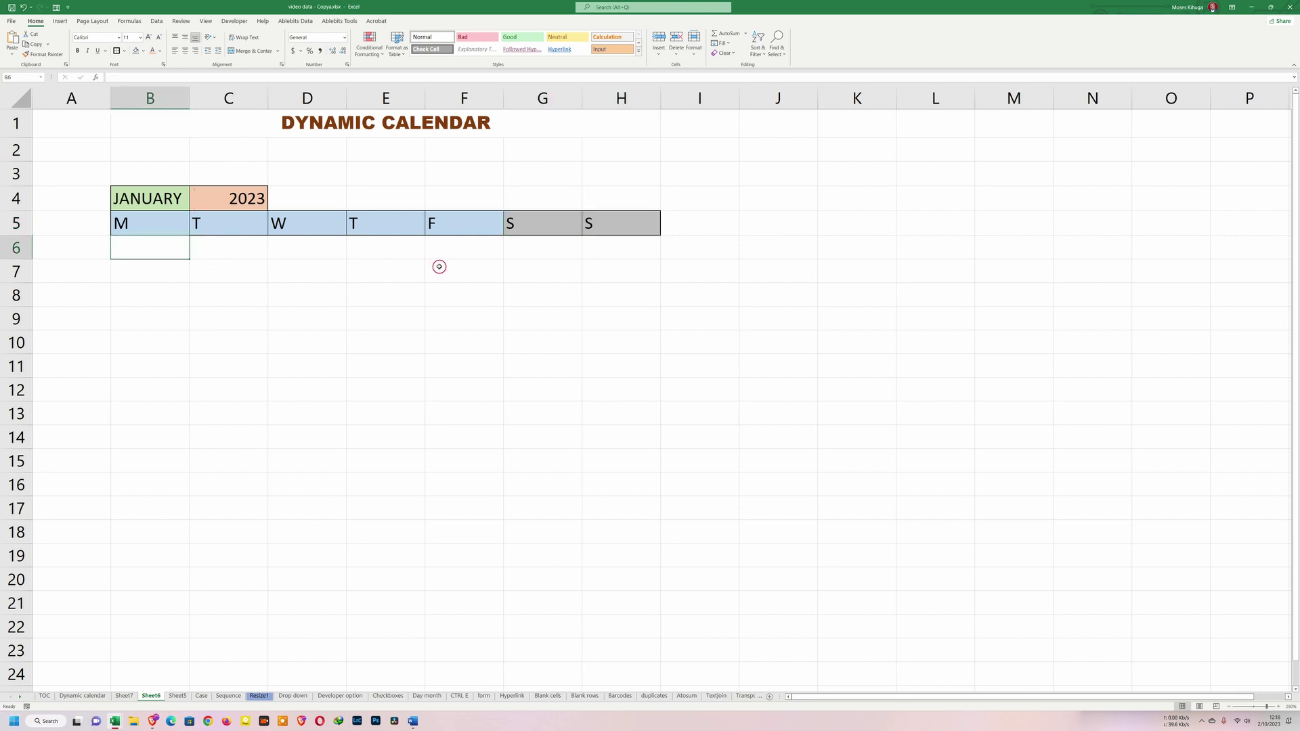
{"action": "left_click", "coordinate": [86, 125]}
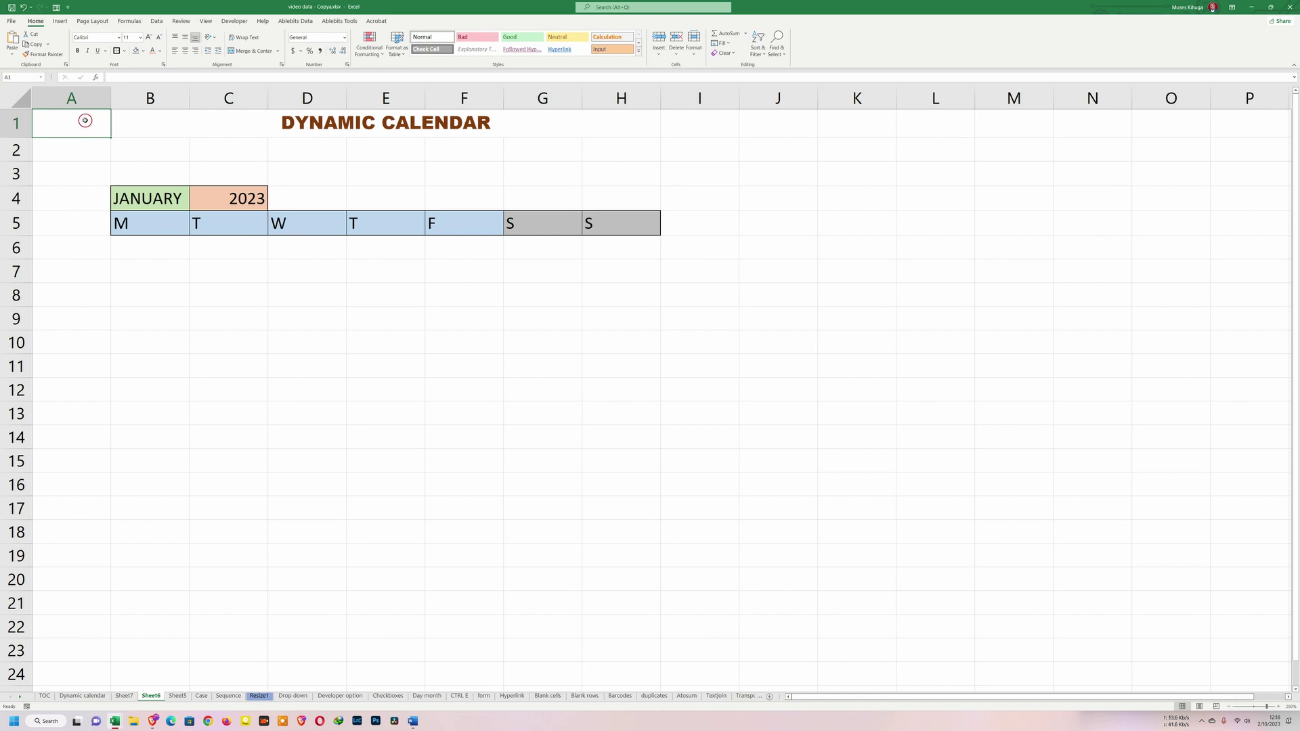
{"action": "left_click", "coordinate": [148, 196]}
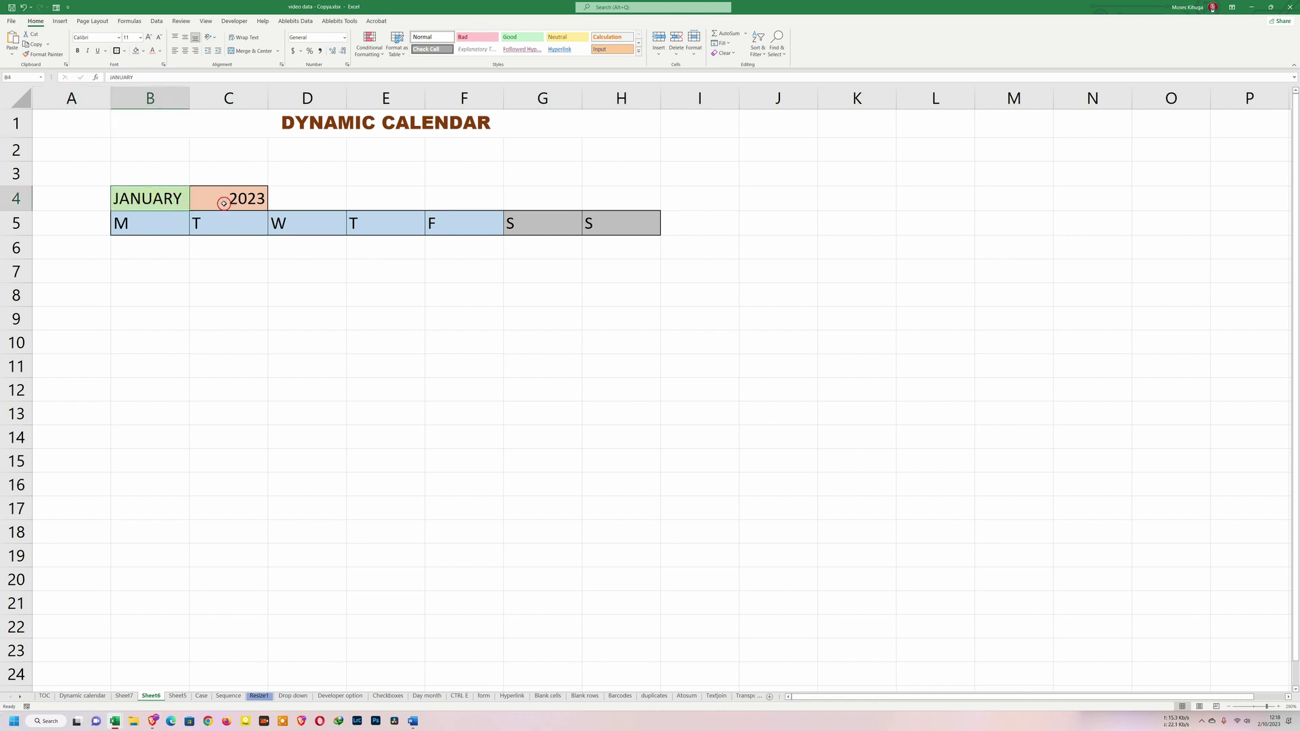
{"action": "left_click", "coordinate": [878, 144]}
Paste the month names into K3:K14 and extend the years in column L to 2044
{"action": "key", "text": "Down"}
{"action": "type", "text": "JANUARY\t2023 FEBRUARY\t2024 MARCH\t2025 APRIL\t2026 MAY\t2027 JUNE\t2028 JULY\t2029 AUGUST\t2030 SEPTEMBER\t2031 OCTOBER\t2032 NOVEMBER\t2033 DECEMBER\t2034"}
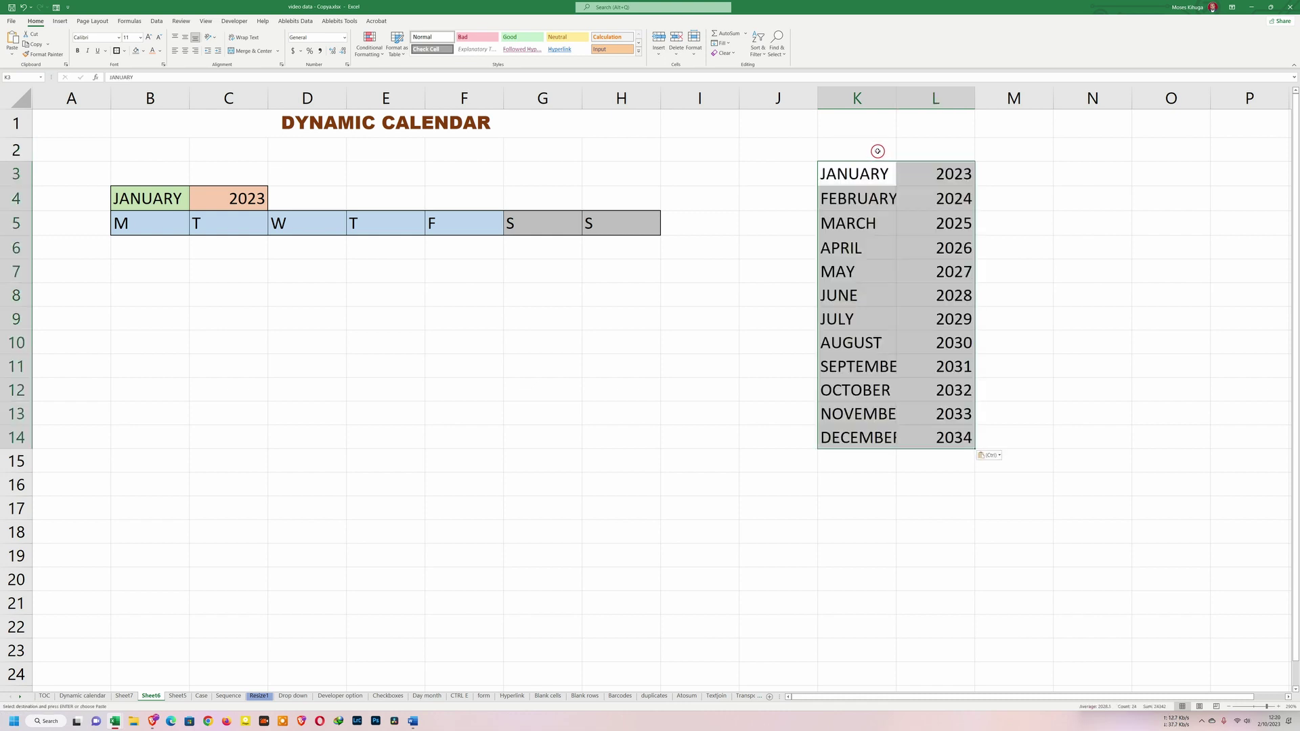
{"action": "left_click", "coordinate": [925, 342]}
{"action": "left_click_drag", "start_coordinate": [935, 319], "coordinate": [966, 685]}
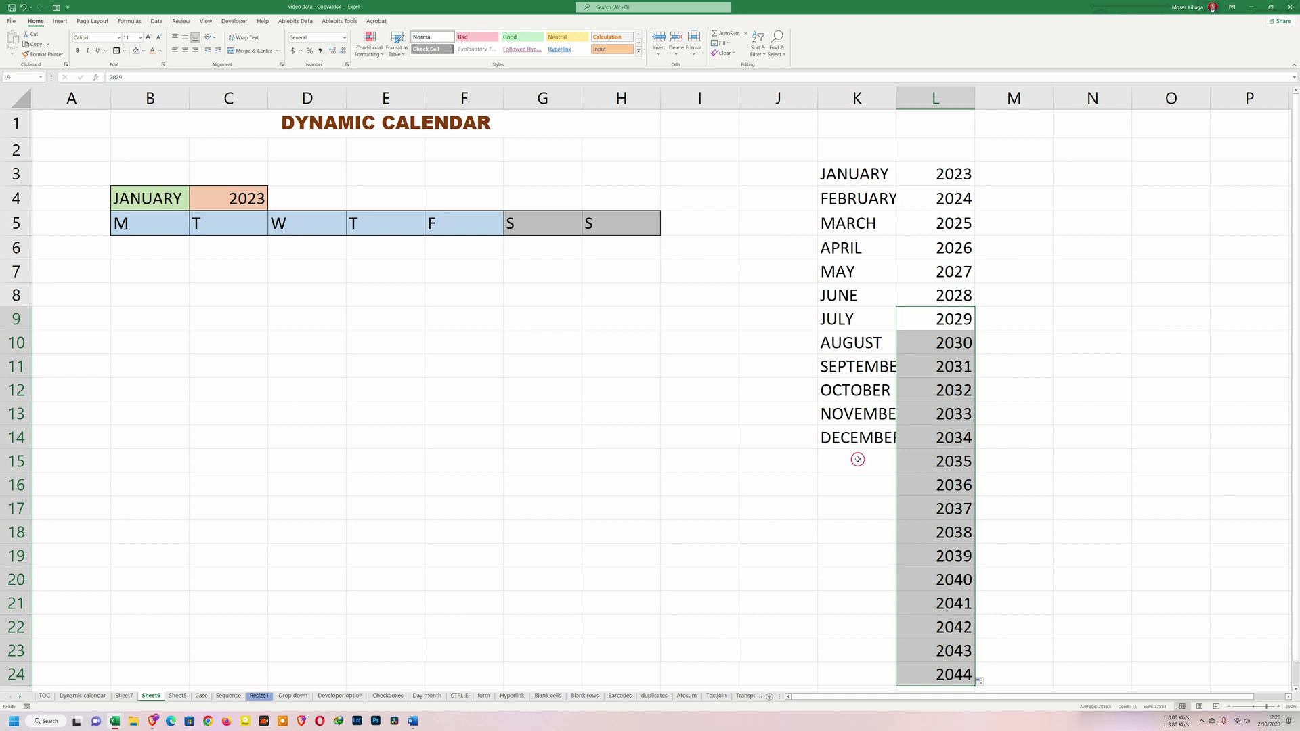
{"action": "left_click_drag", "start_coordinate": [924, 172], "coordinate": [935, 437]}
{"action": "left_click", "coordinate": [150, 199]}
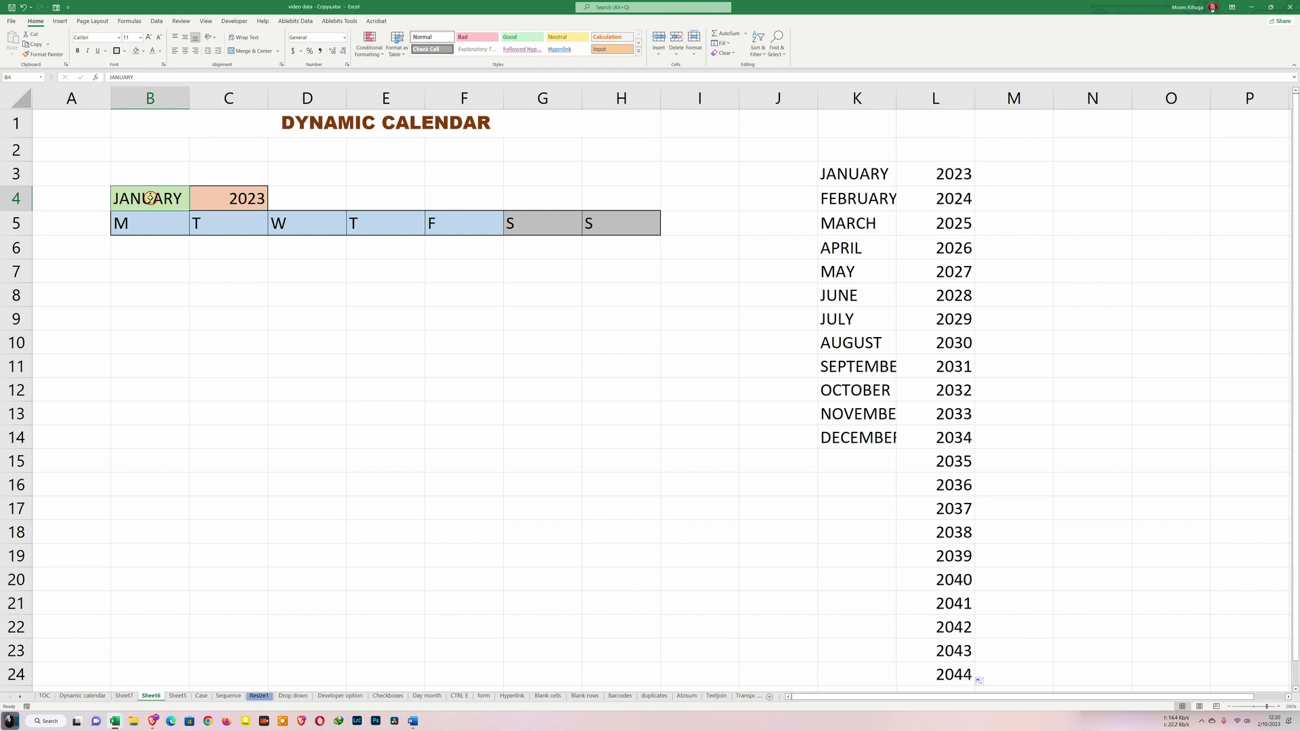
{"action": "left_click", "coordinate": [155, 22]}
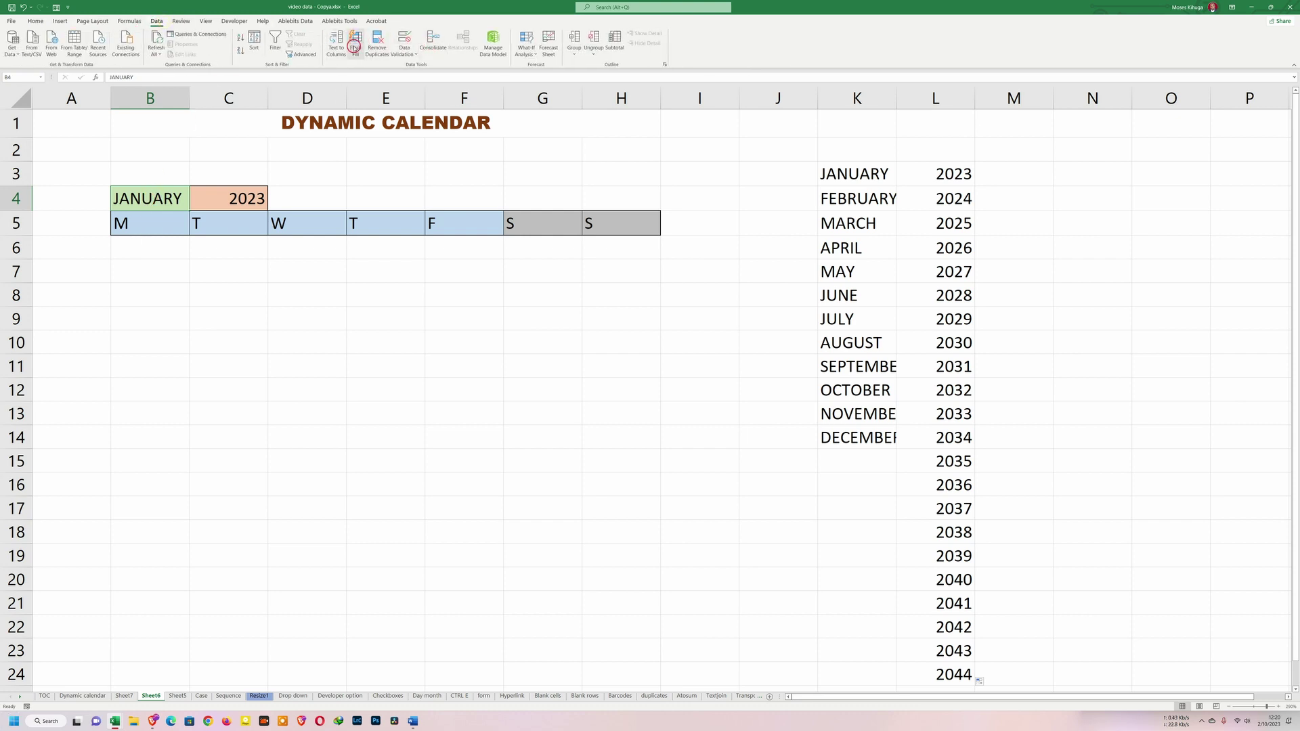
Add a List data validation to B4 sourced from the month names in $K$3:$K$14
{"action": "left_click", "coordinate": [403, 38]}
{"action": "left_click", "coordinate": [608, 272]}
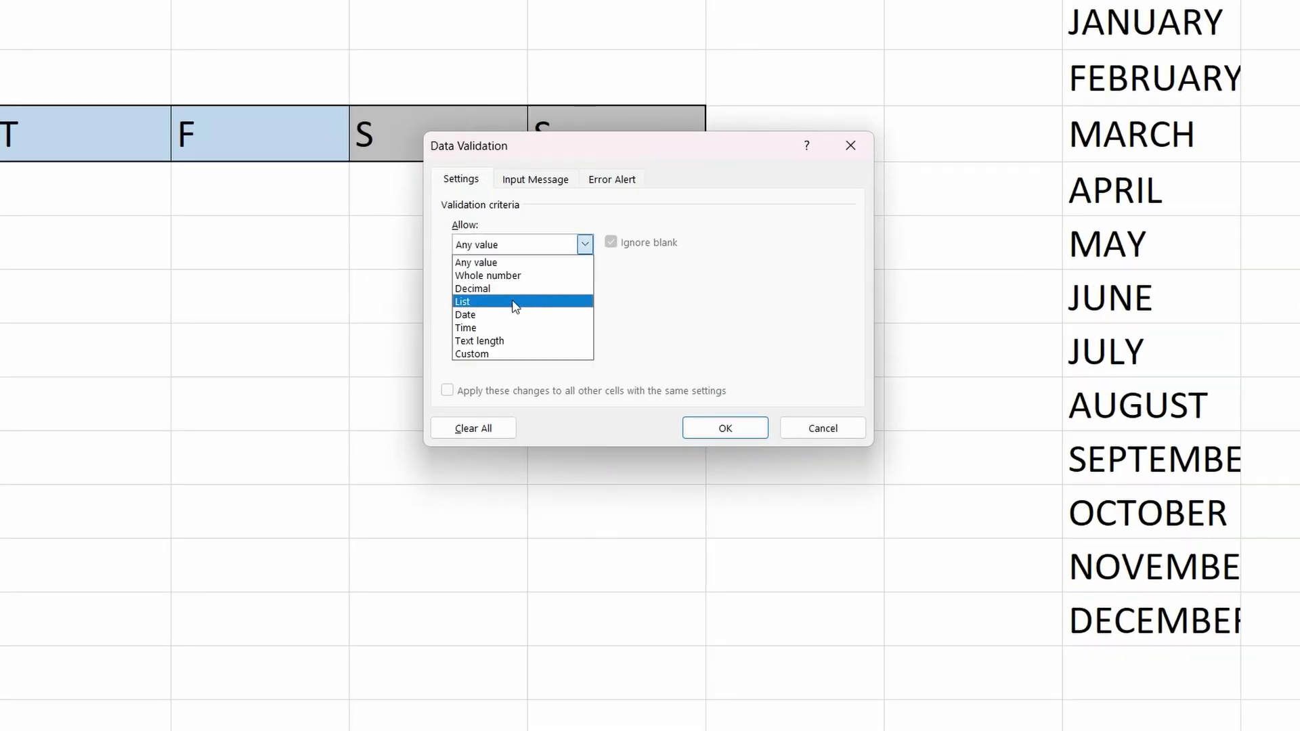
{"action": "left_click", "coordinate": [503, 305]}
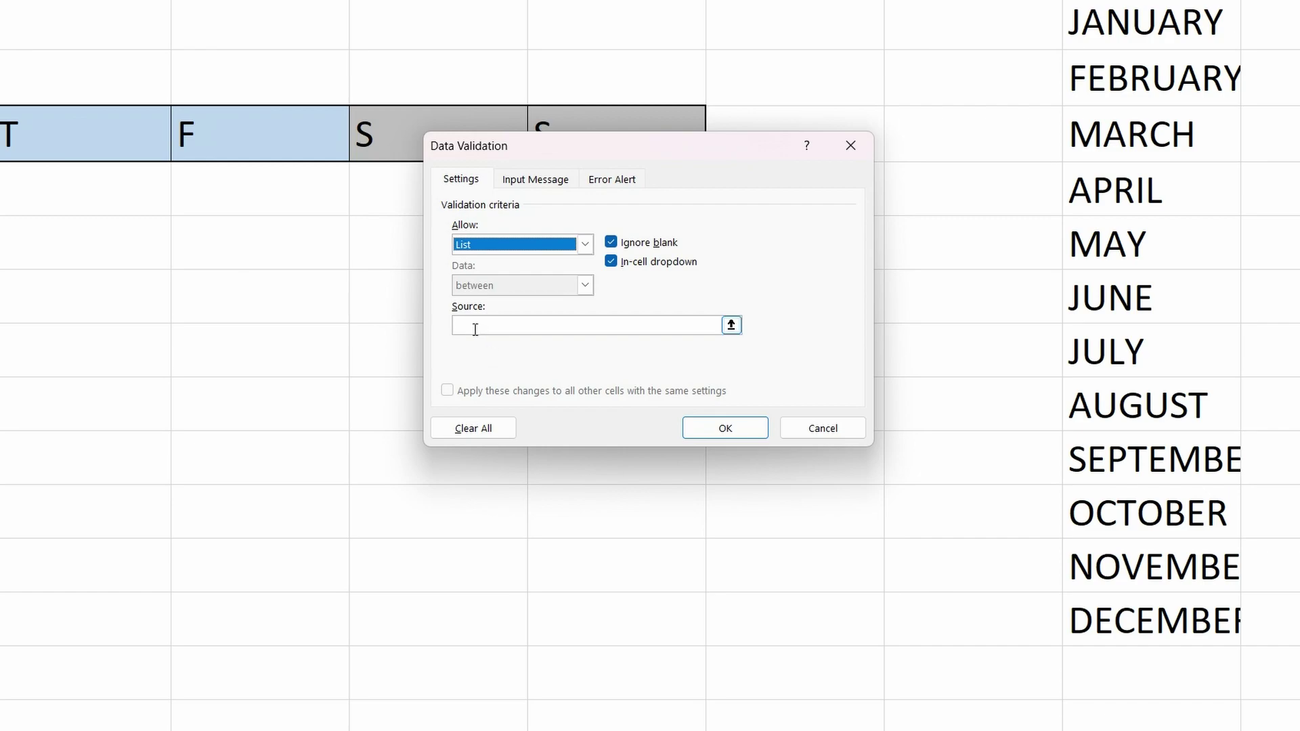
{"action": "left_click", "coordinate": [483, 326]}
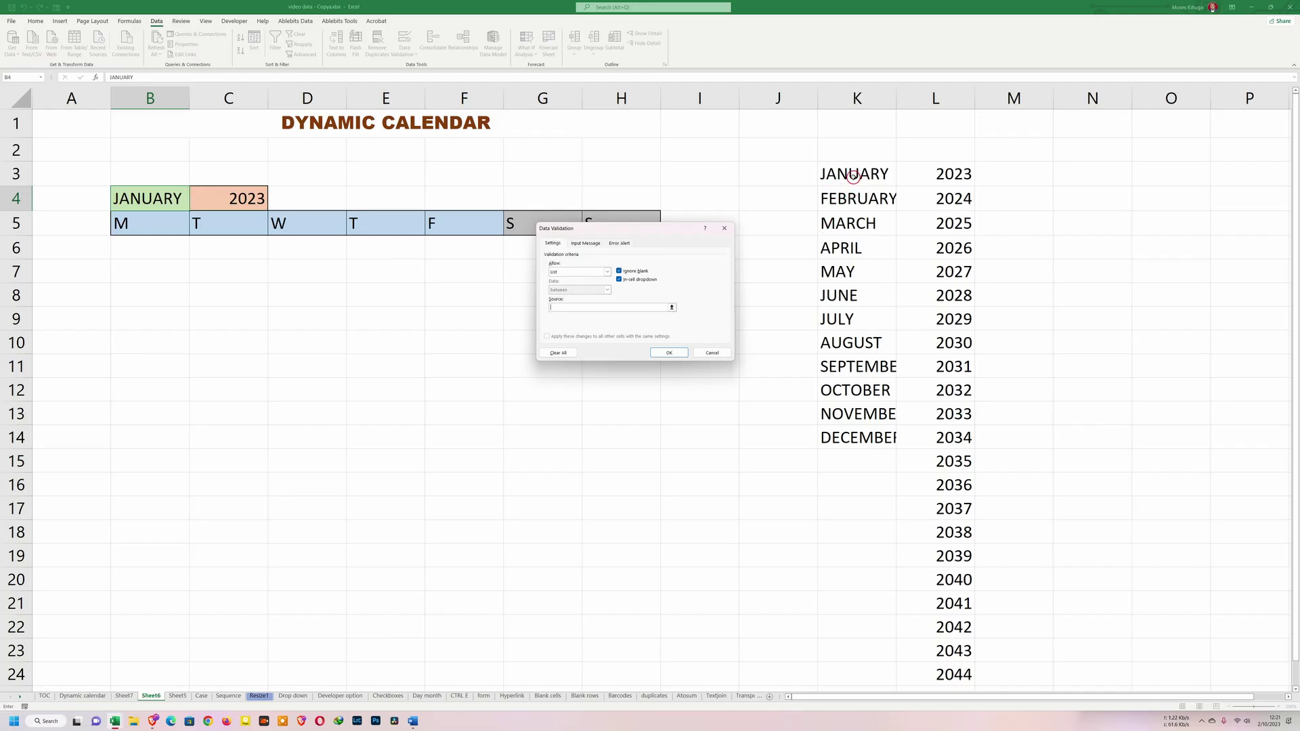
{"action": "left_click_drag", "start_coordinate": [853, 175], "coordinate": [848, 434]}
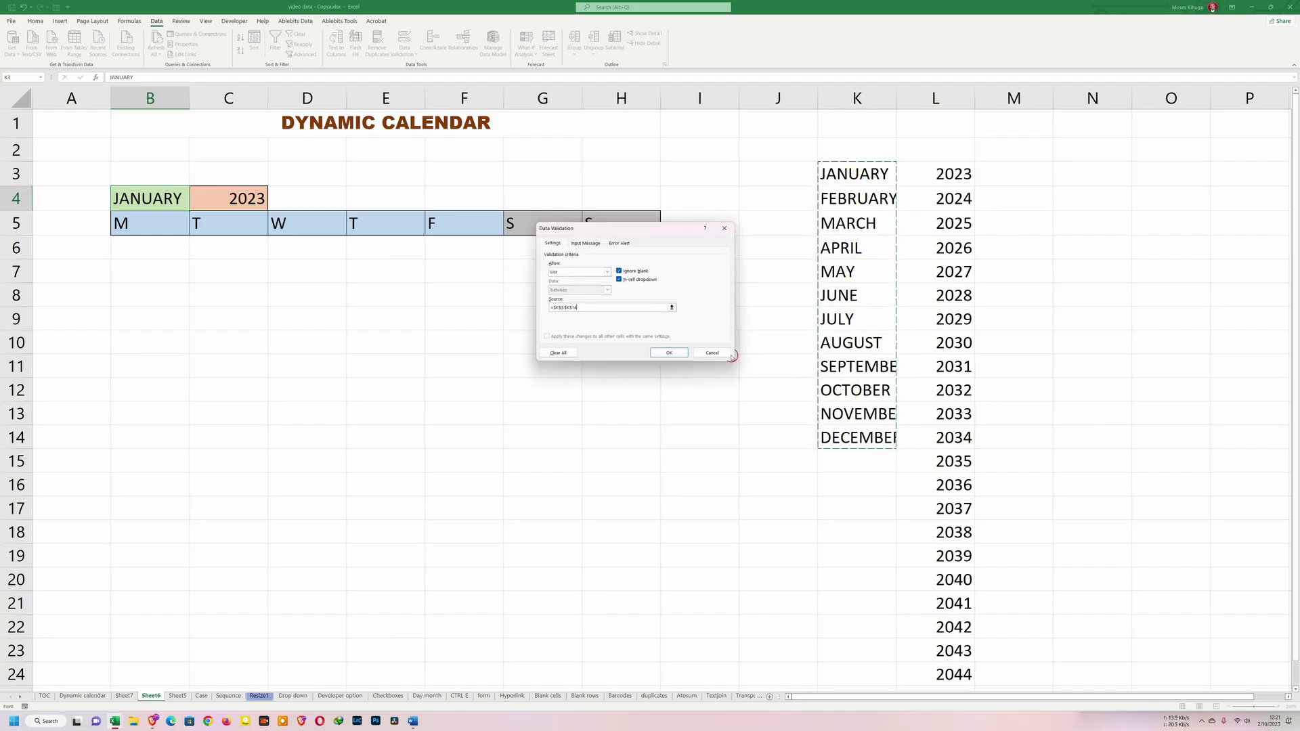
{"action": "left_click", "coordinate": [669, 353]}
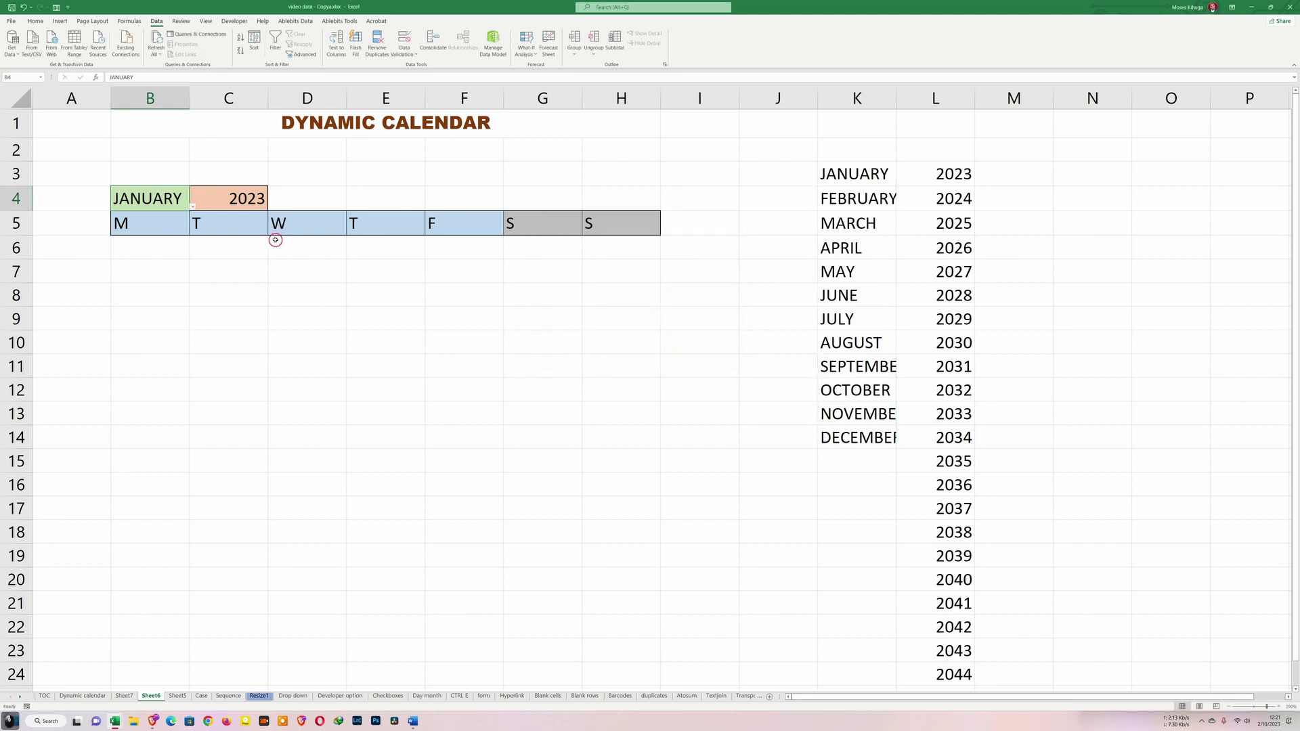
Test B4's month dropdown with FEBRUARY, then settle on APRIL
{"action": "left_click", "coordinate": [197, 209]}
{"action": "left_click", "coordinate": [149, 232]}
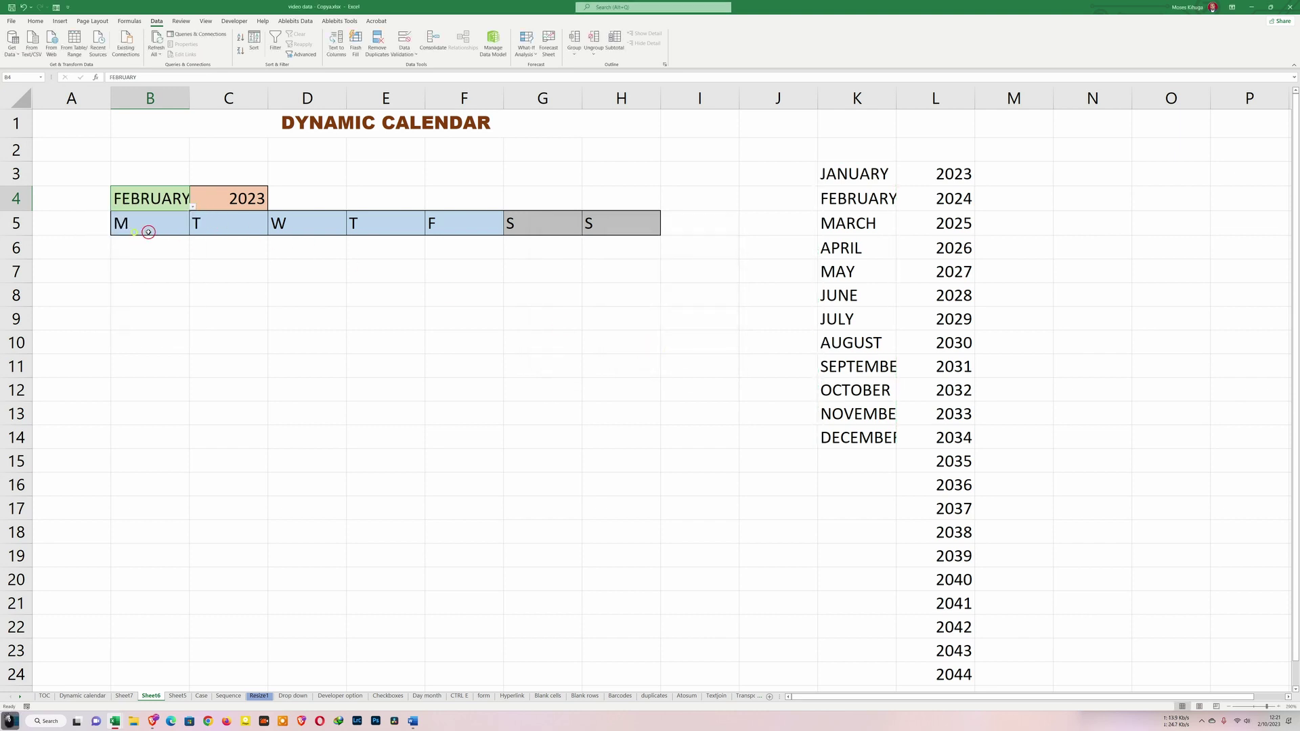
{"action": "left_click", "coordinate": [193, 208]}
{"action": "left_click", "coordinate": [142, 250]}
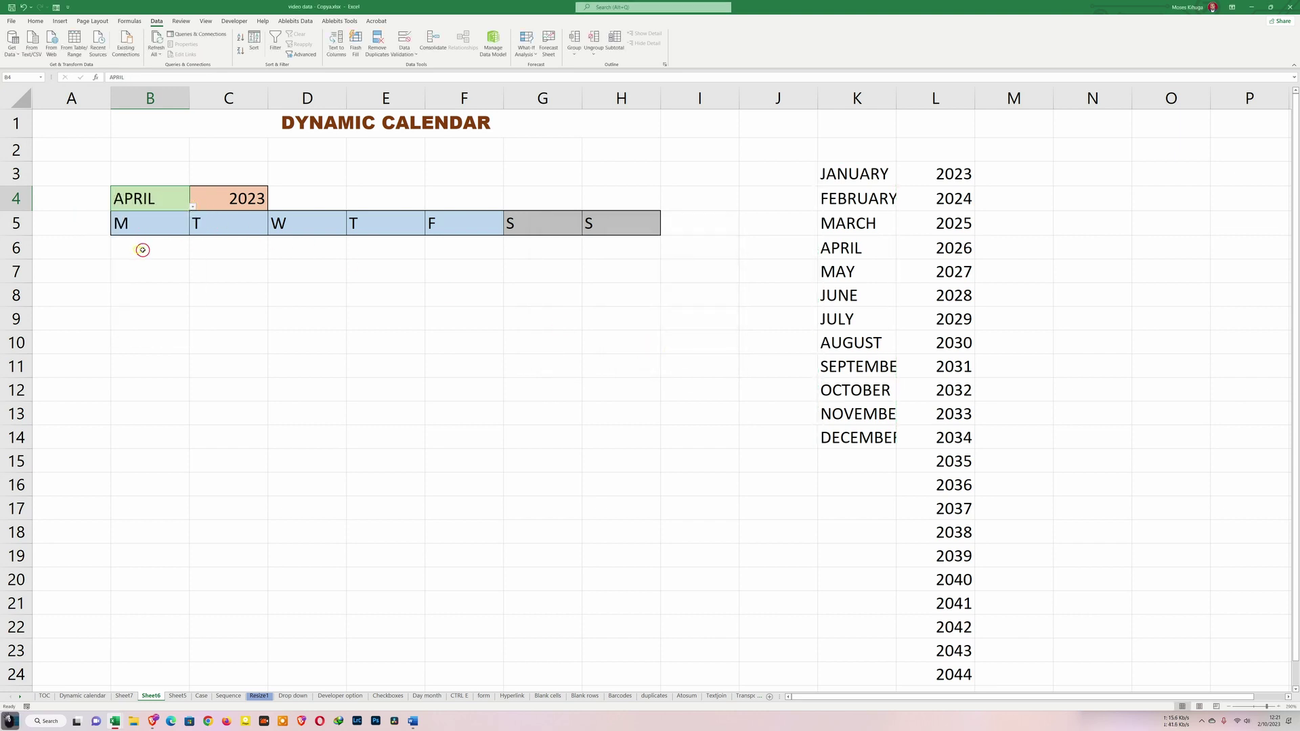
{"action": "left_click", "coordinate": [193, 203]}
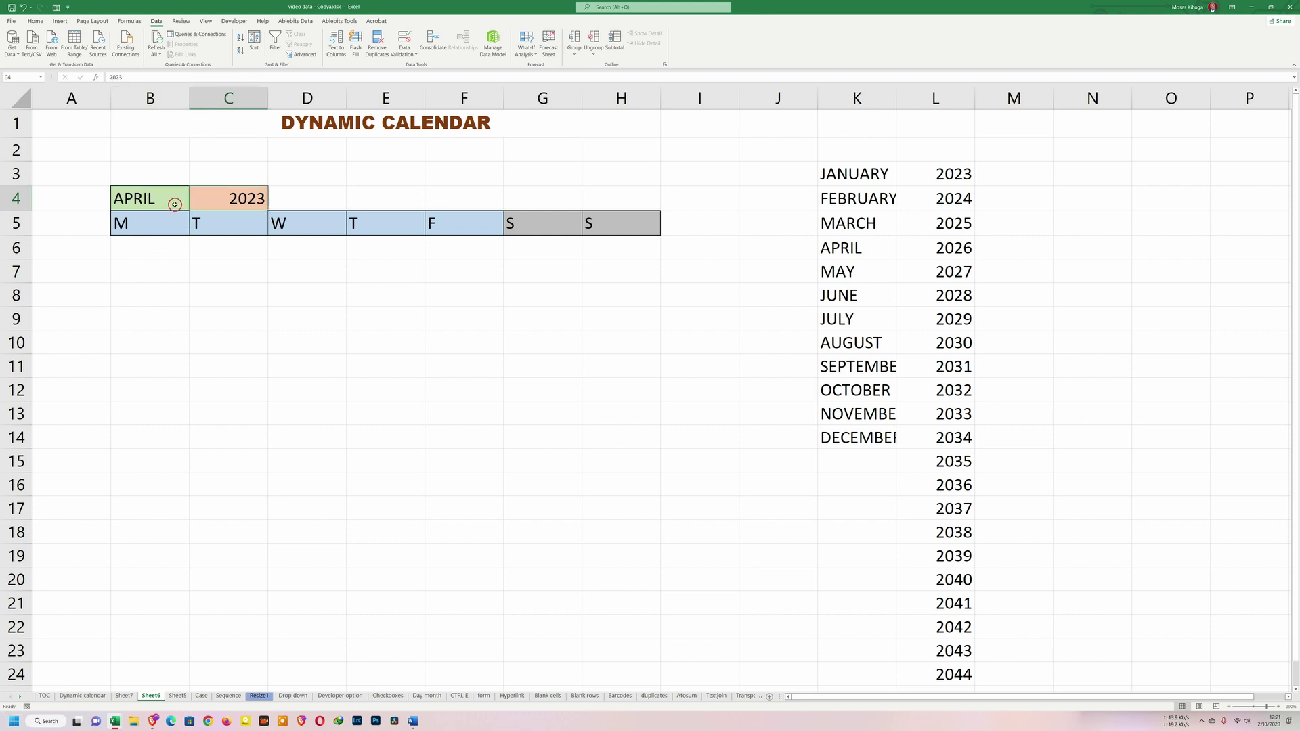
{"action": "left_click", "coordinate": [174, 202]}
{"action": "left_click", "coordinate": [234, 199]}
Add a List data validation to C4 sourced from the years in L3:L24
{"action": "left_click", "coordinate": [405, 42]}
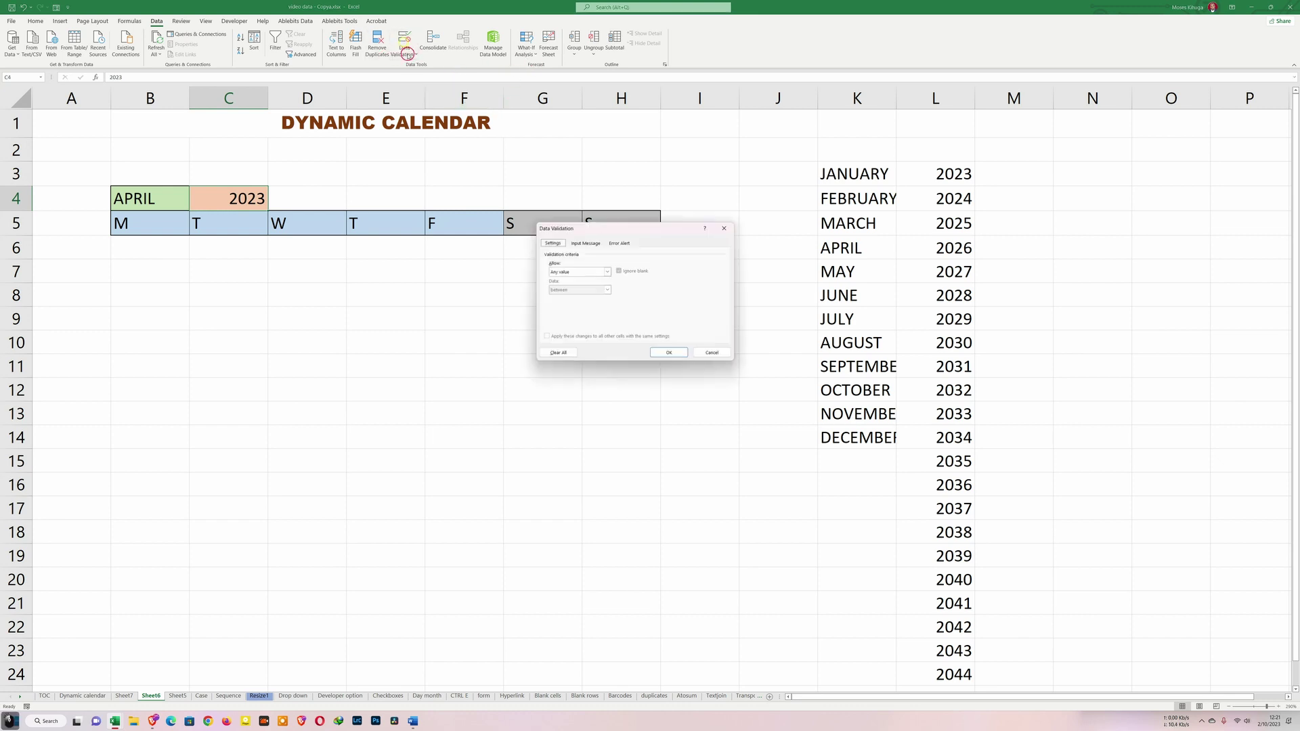
{"action": "left_click", "coordinate": [607, 271]}
{"action": "left_click", "coordinate": [566, 298]}
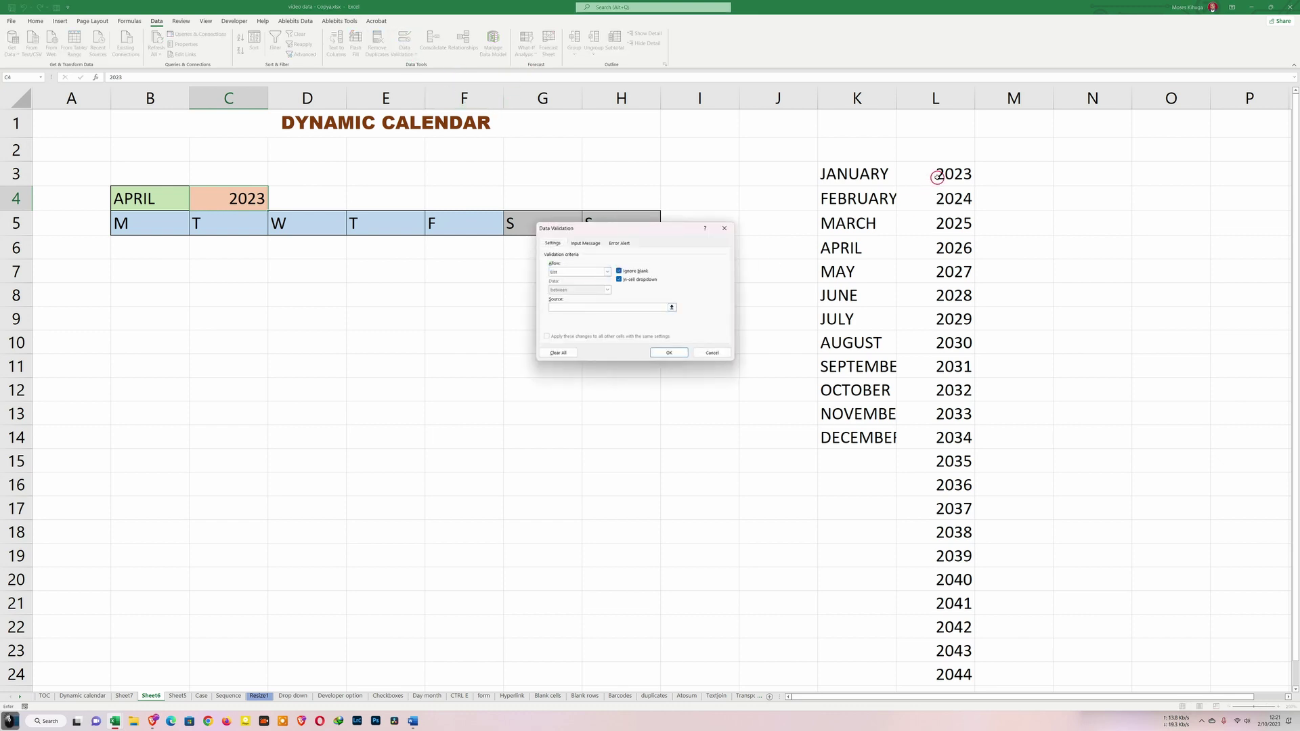
{"action": "left_click_drag", "start_coordinate": [937, 174], "coordinate": [948, 675]}
{"action": "left_click", "coordinate": [807, 425]}
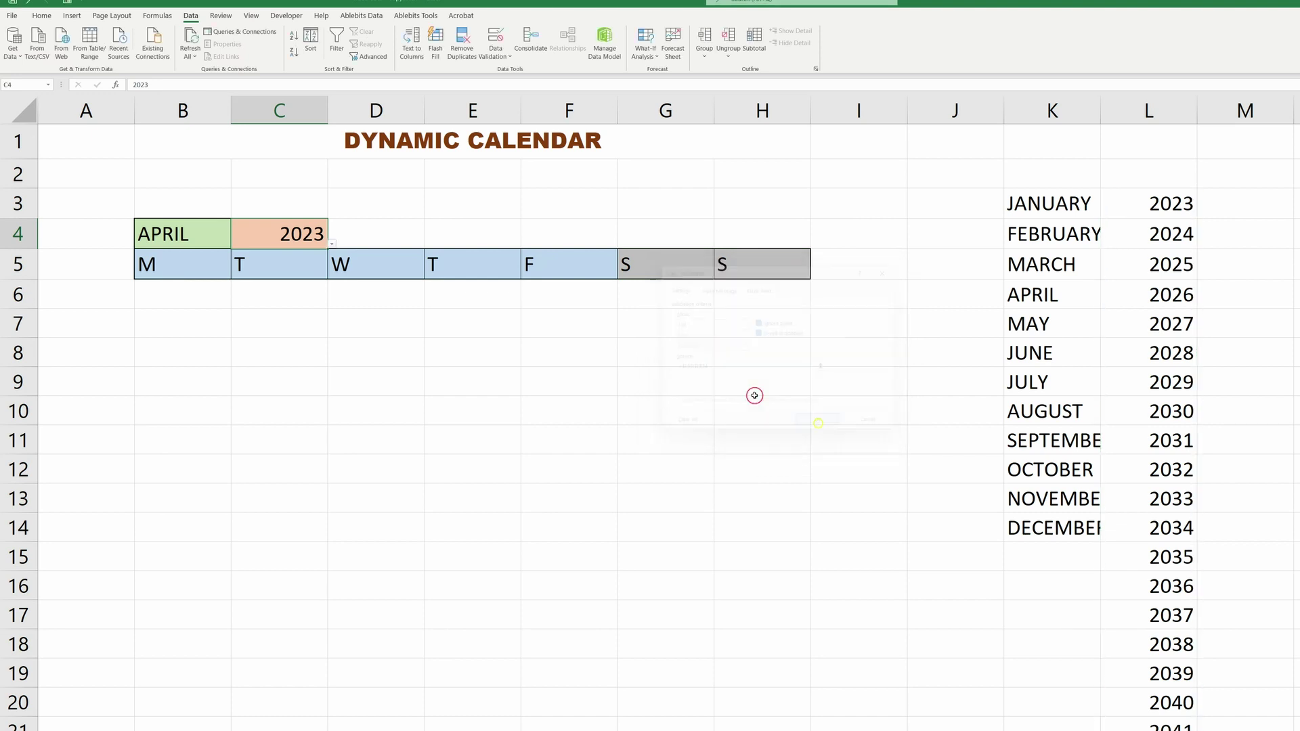
Test C4's year dropdown with 2026, then settle on 2030
{"action": "left_click", "coordinate": [332, 245]}
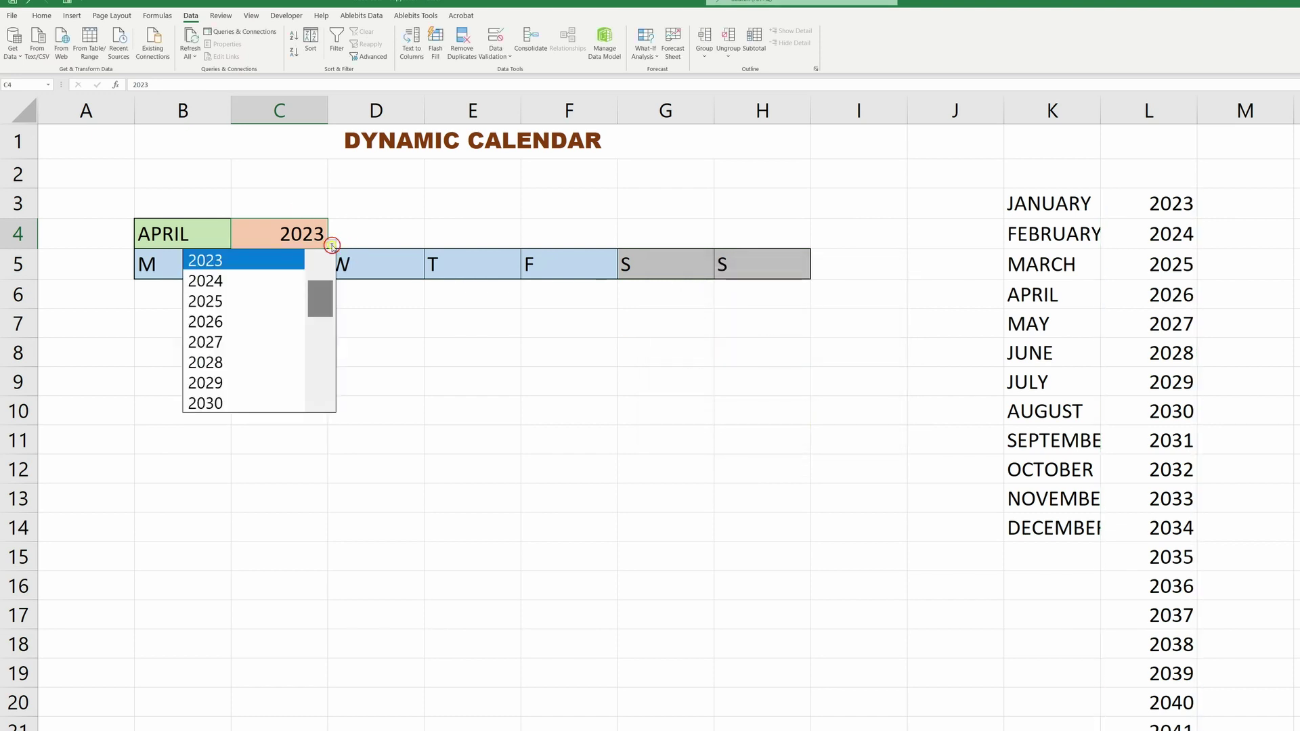
{"action": "left_click", "coordinate": [271, 322]}
{"action": "left_click", "coordinate": [330, 245]}
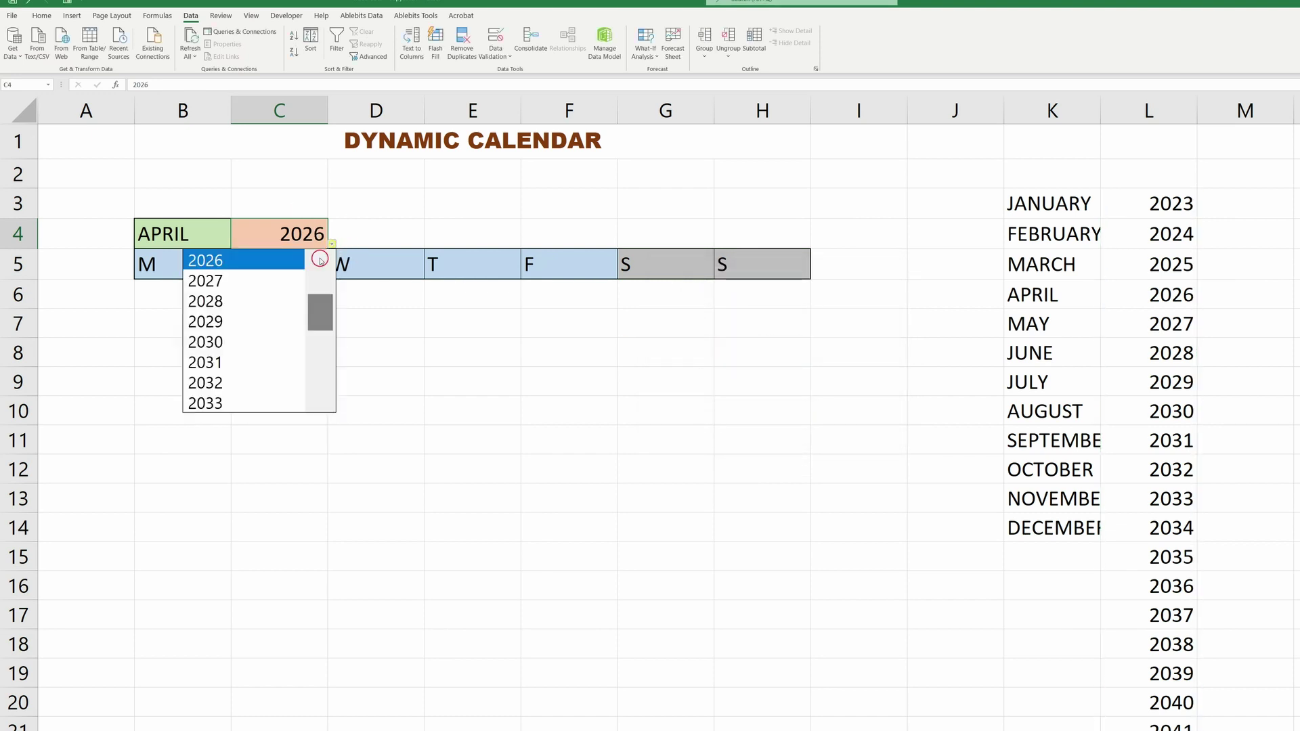
{"action": "left_click", "coordinate": [254, 340]}
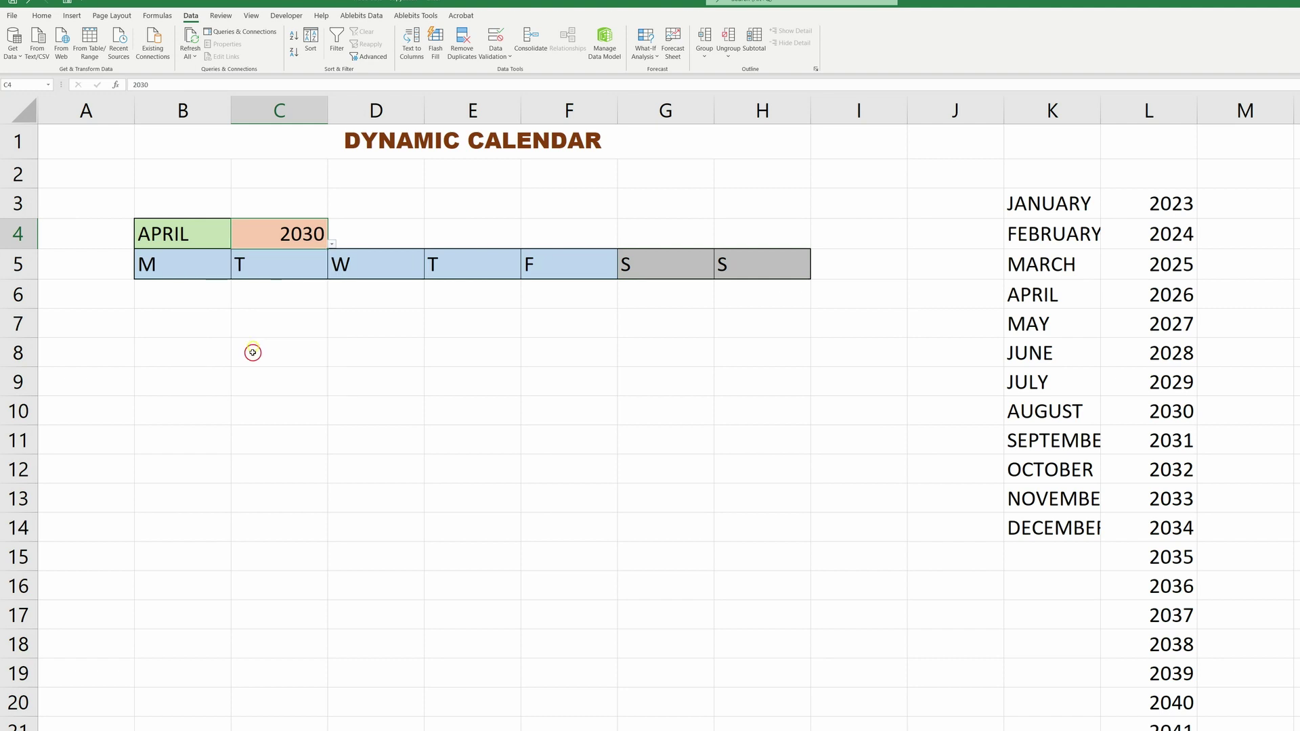
{"action": "left_click", "coordinate": [74, 144]}
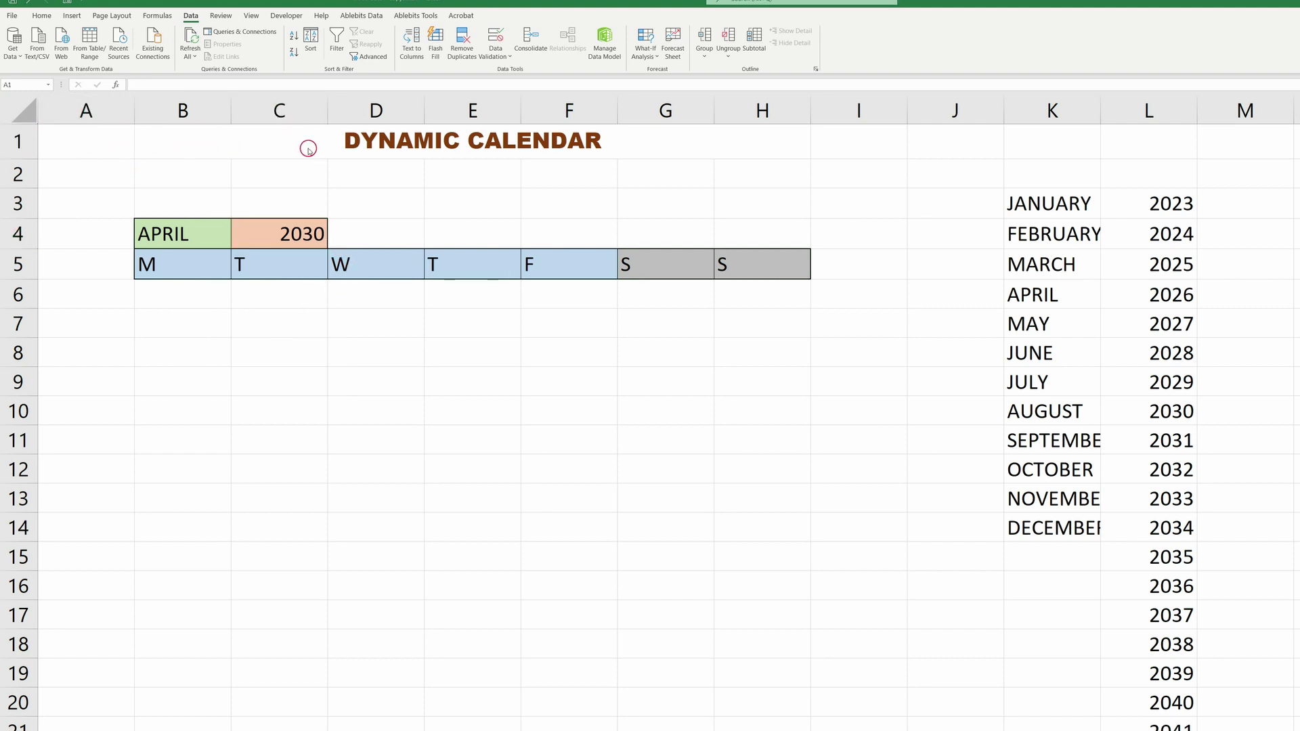
Enter =DATEVALUE("1"&B4&C4) in A1, giving the serial 47574 for 1 April 2030
{"action": "left_click", "coordinate": [81, 141]}
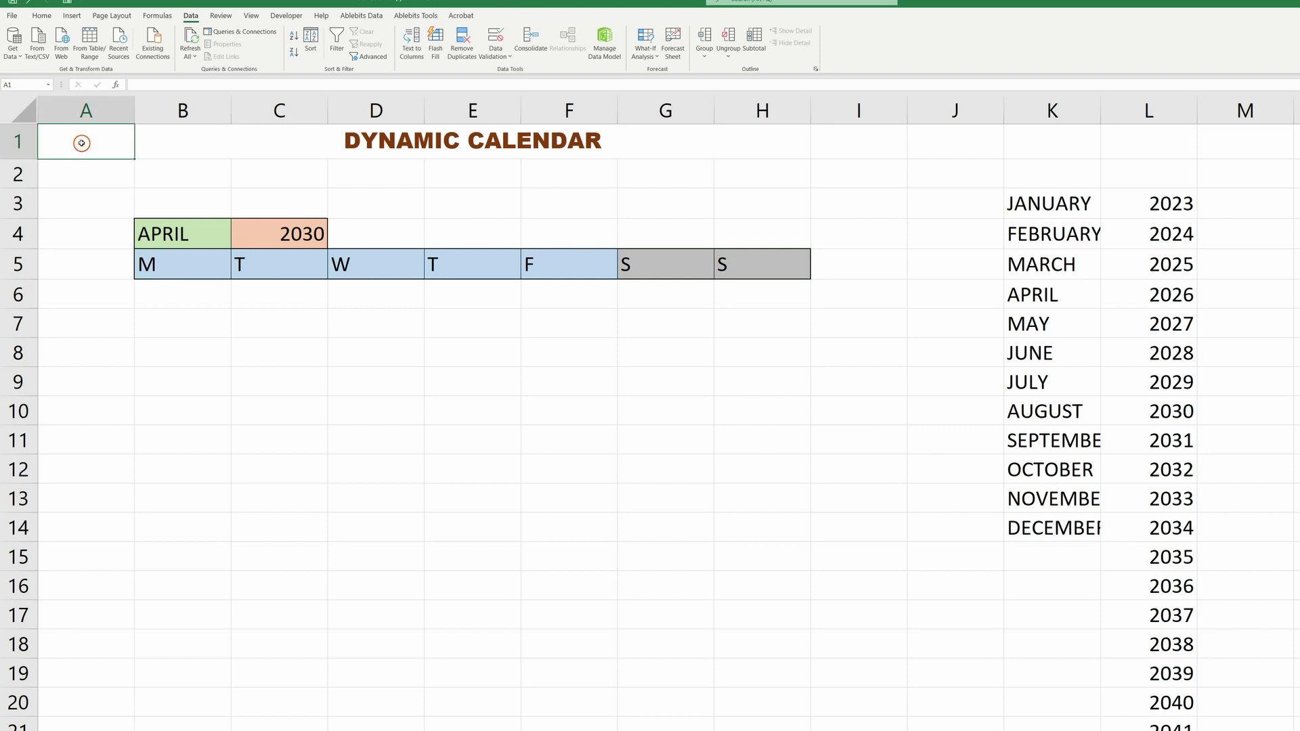
{"action": "type", "text": "=DATEVA"}
{"action": "key", "text": "Tab"}
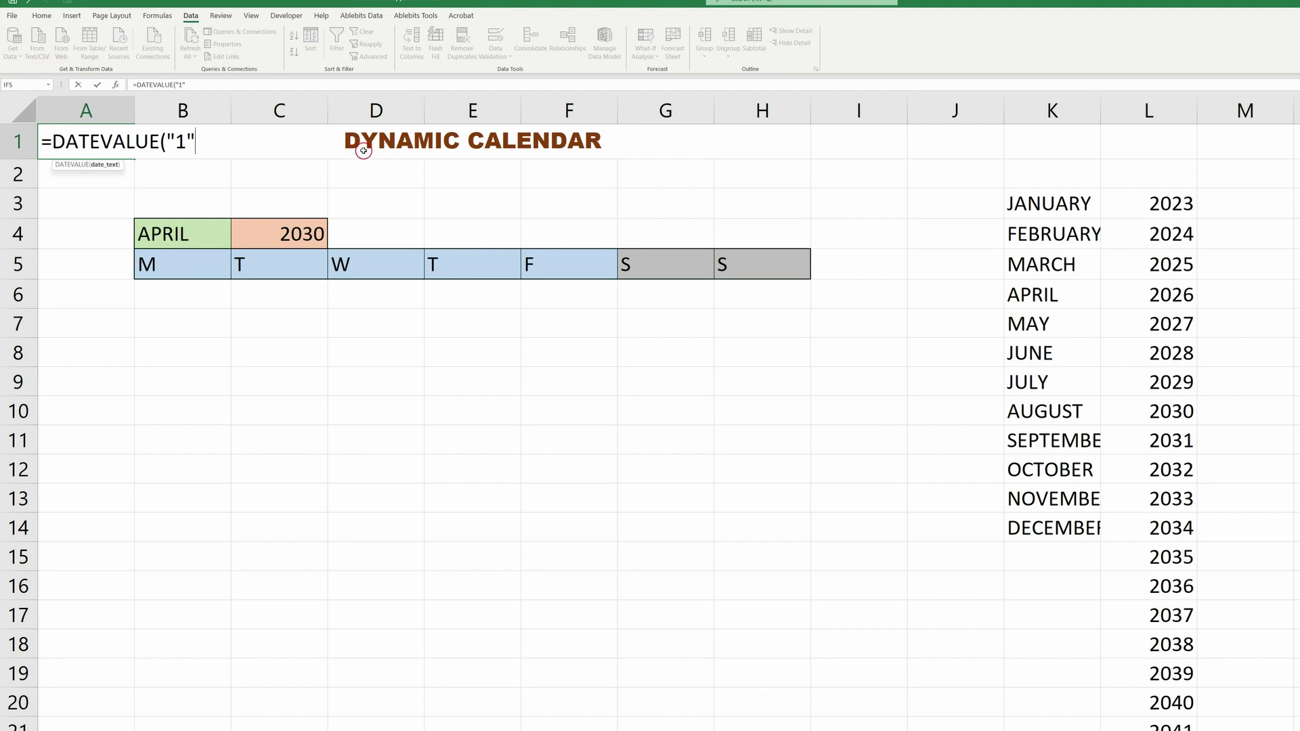
{"action": "left_click", "coordinate": [189, 237]}
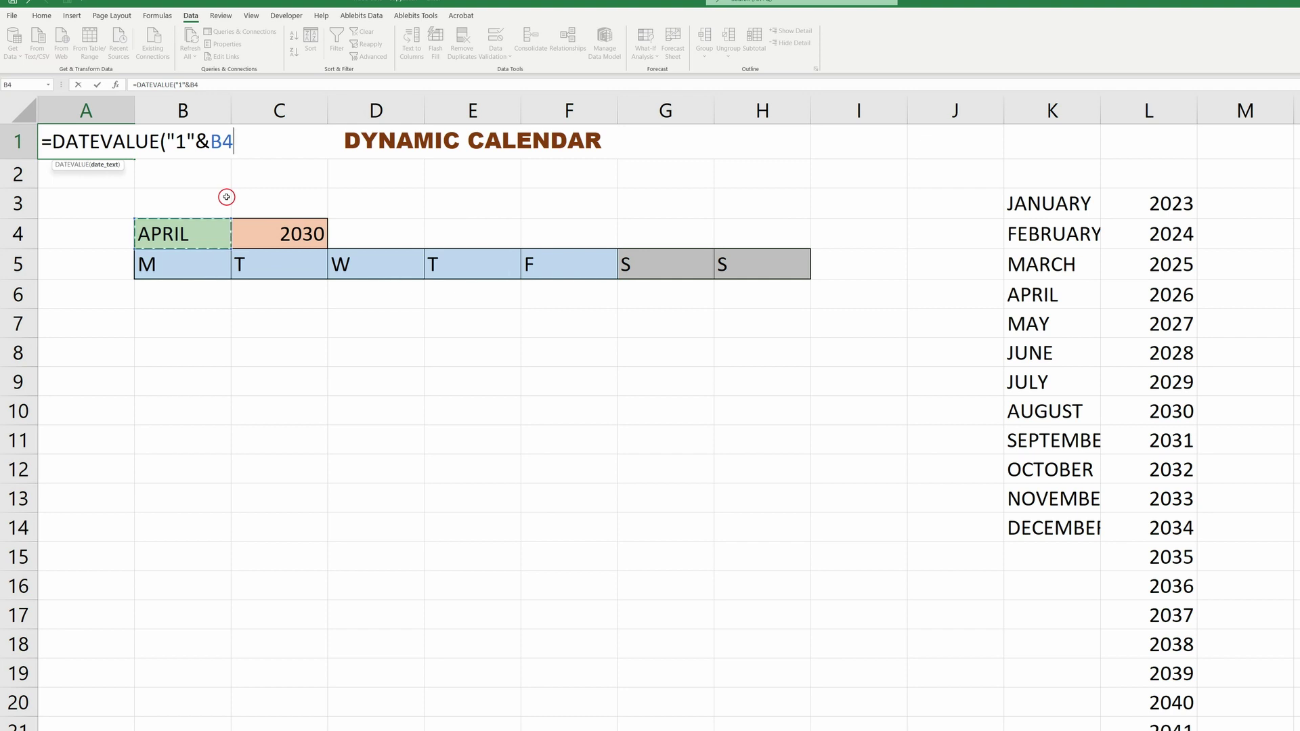
{"action": "type", "text": "&"}
{"action": "left_click", "coordinate": [279, 233]}
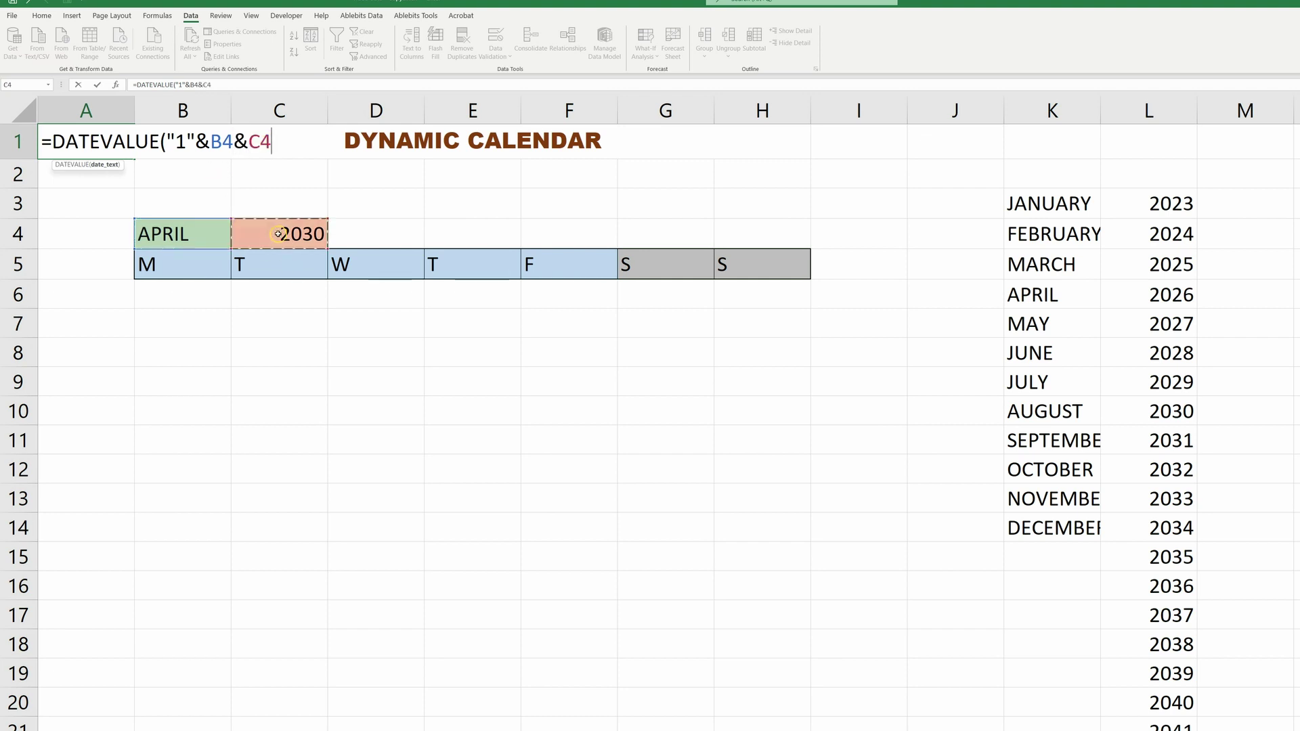
{"action": "type", "text": ")"}
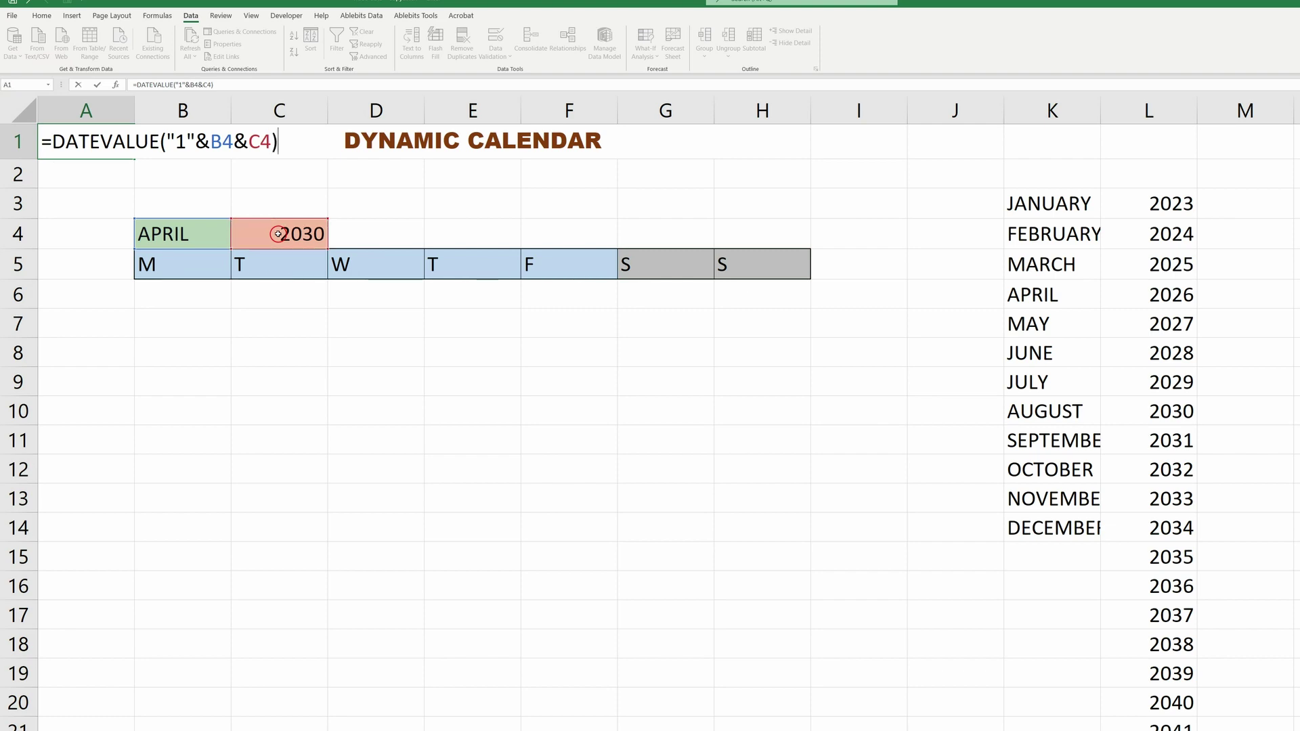
{"action": "key", "text": "Return"}
{"action": "left_click", "coordinate": [98, 145]}
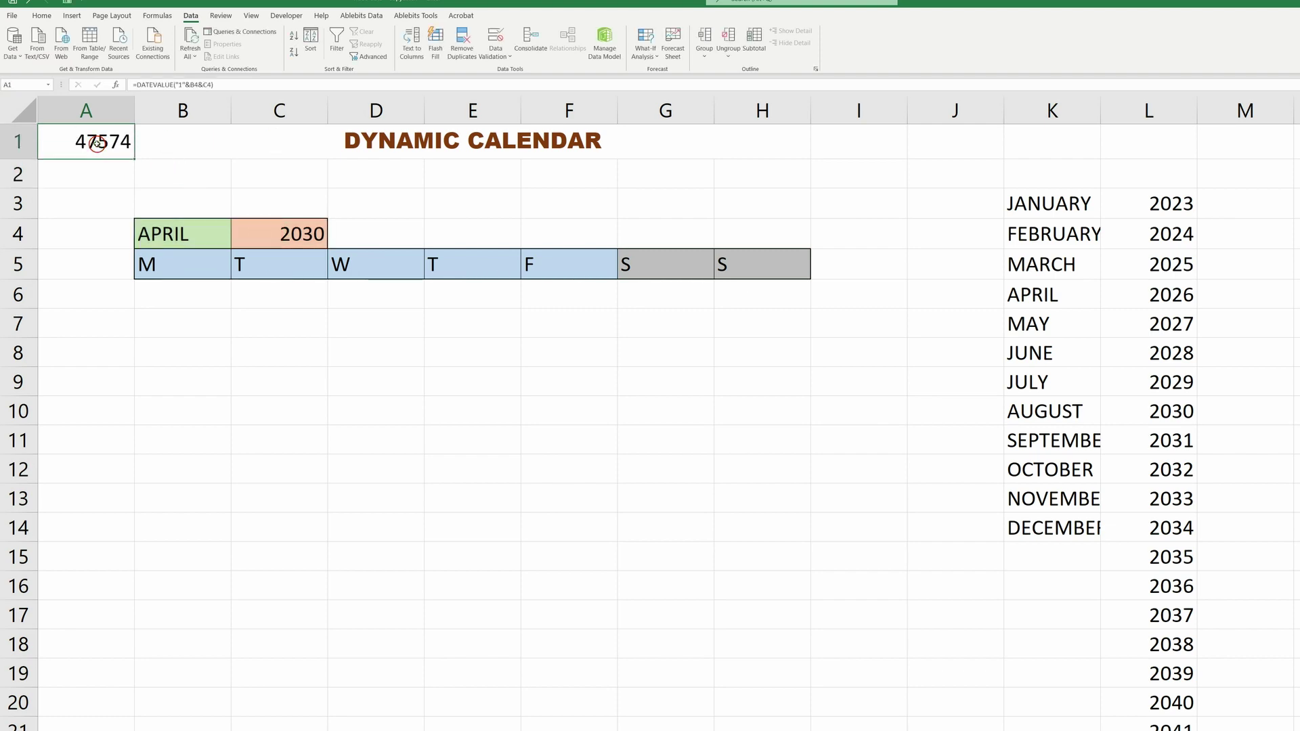
Give cell A1 the custom number format ;;; so its date displays blank
{"action": "right_click", "coordinate": [269, 115]}
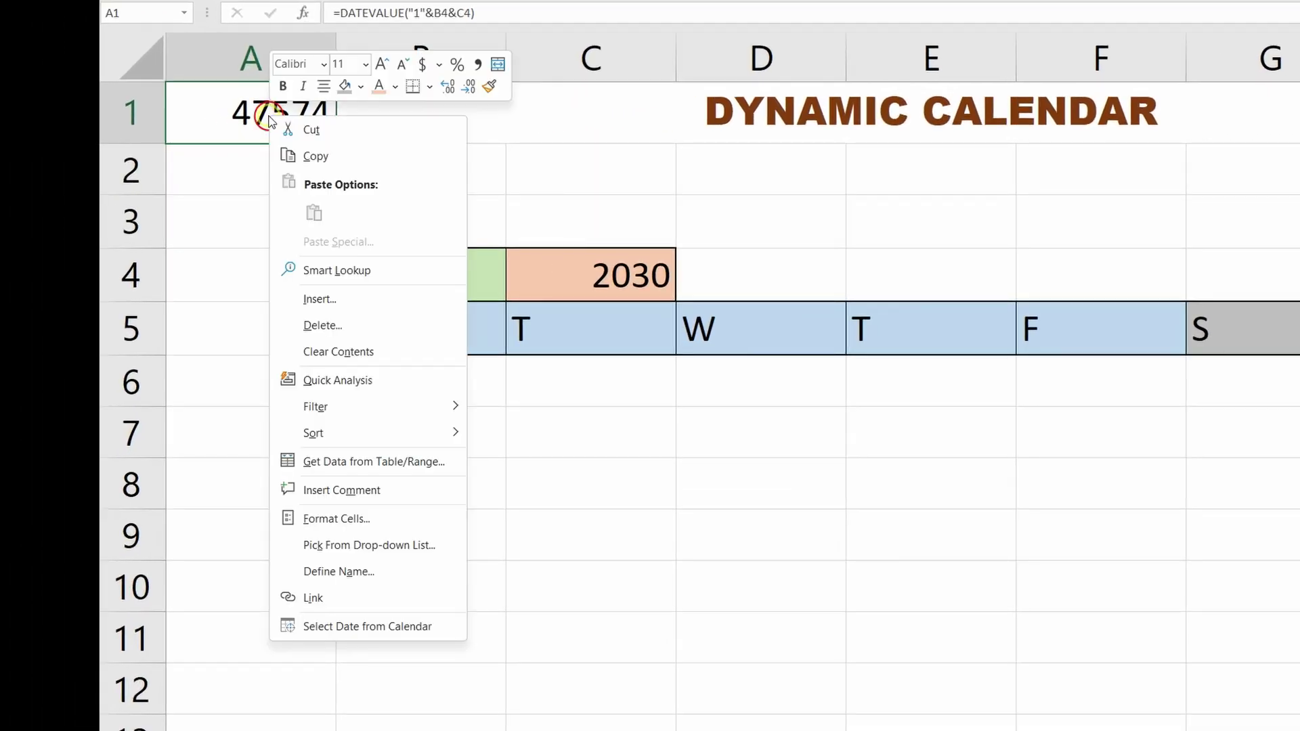
{"action": "left_click", "coordinate": [337, 519]}
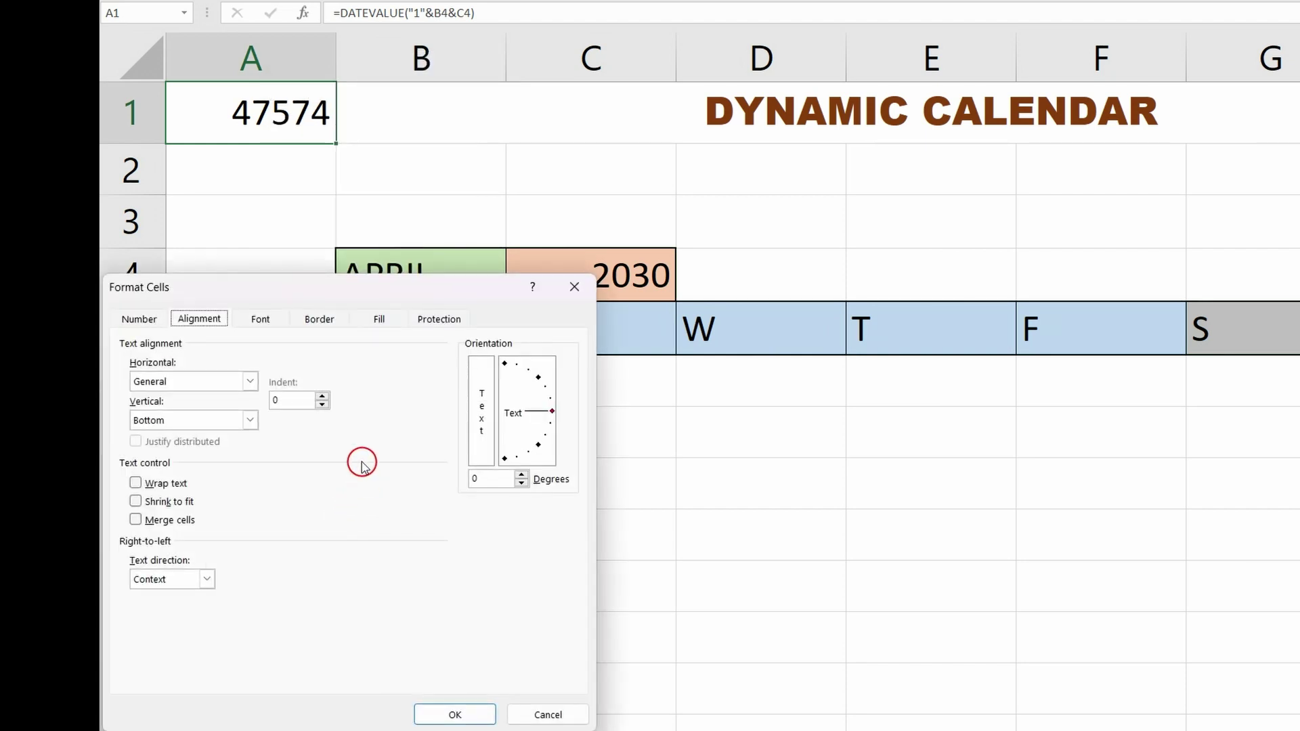
{"action": "left_click", "coordinate": [139, 318]}
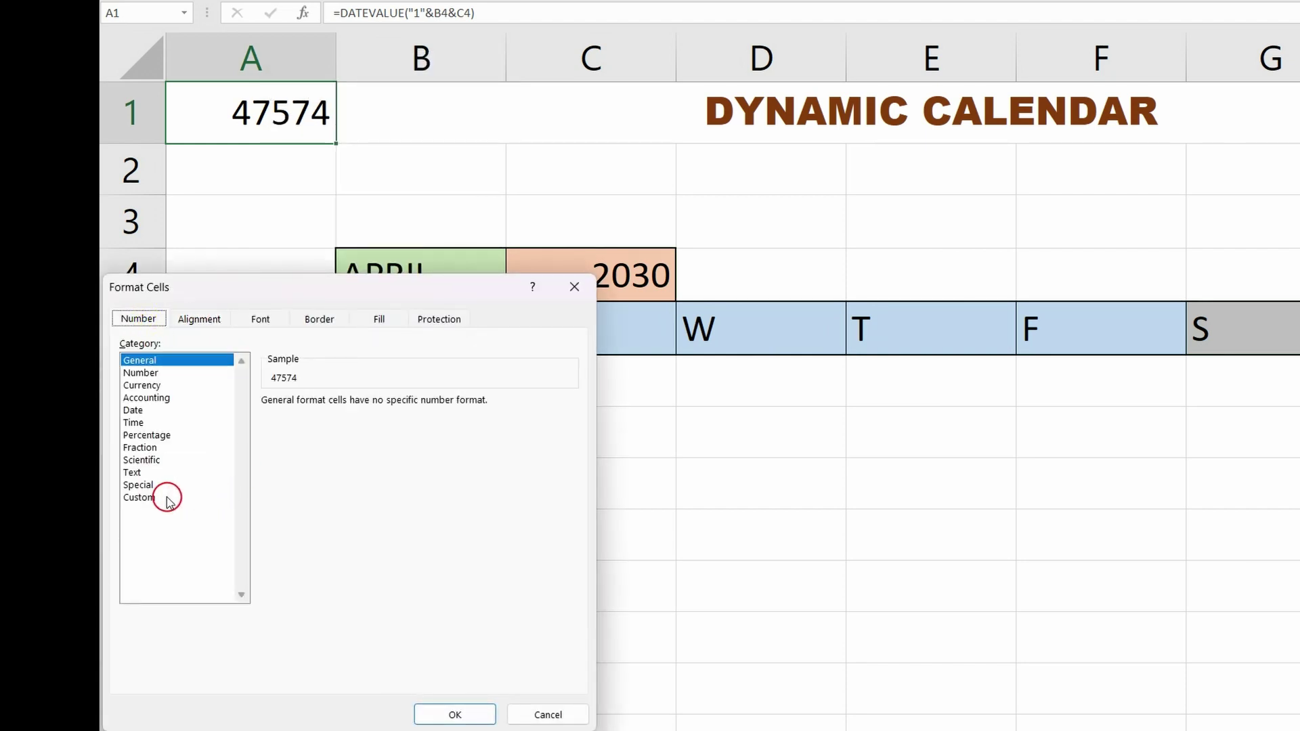
{"action": "left_click", "coordinate": [142, 497]}
{"action": "left_click", "coordinate": [312, 437]}
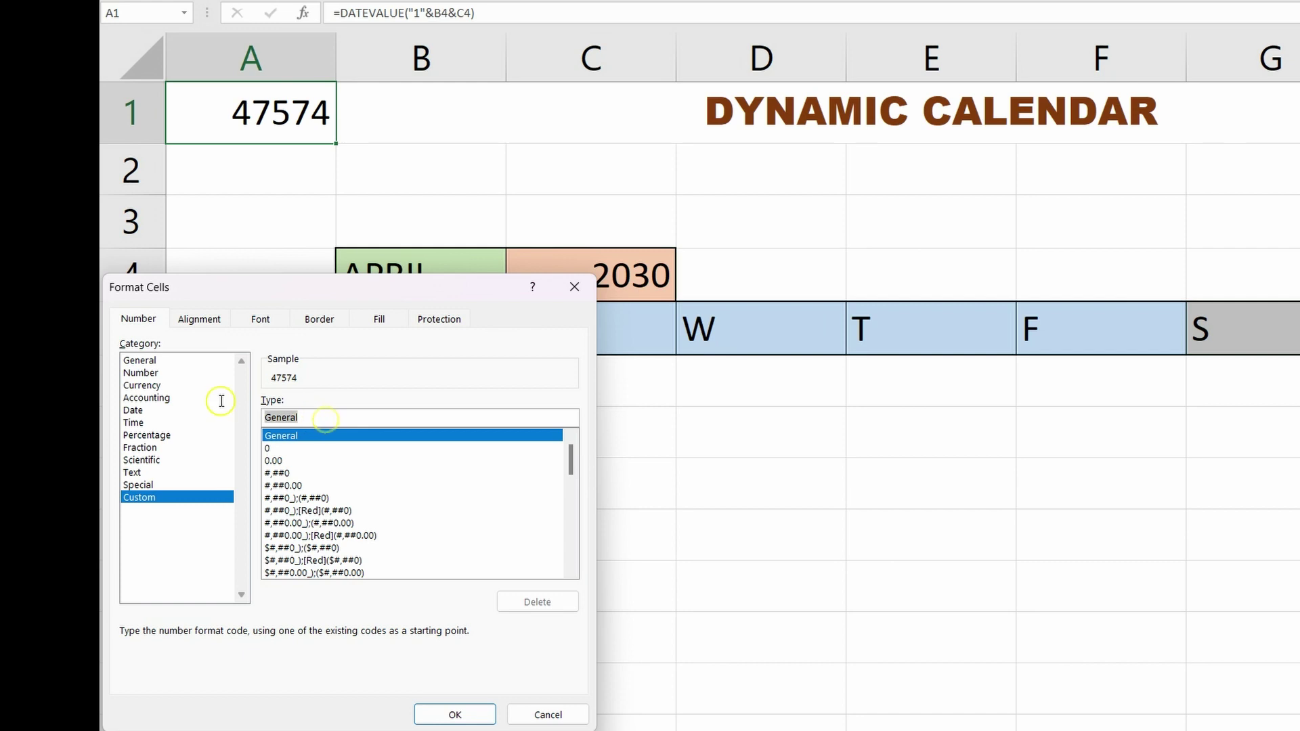
{"action": "type", "text": ";;;"}
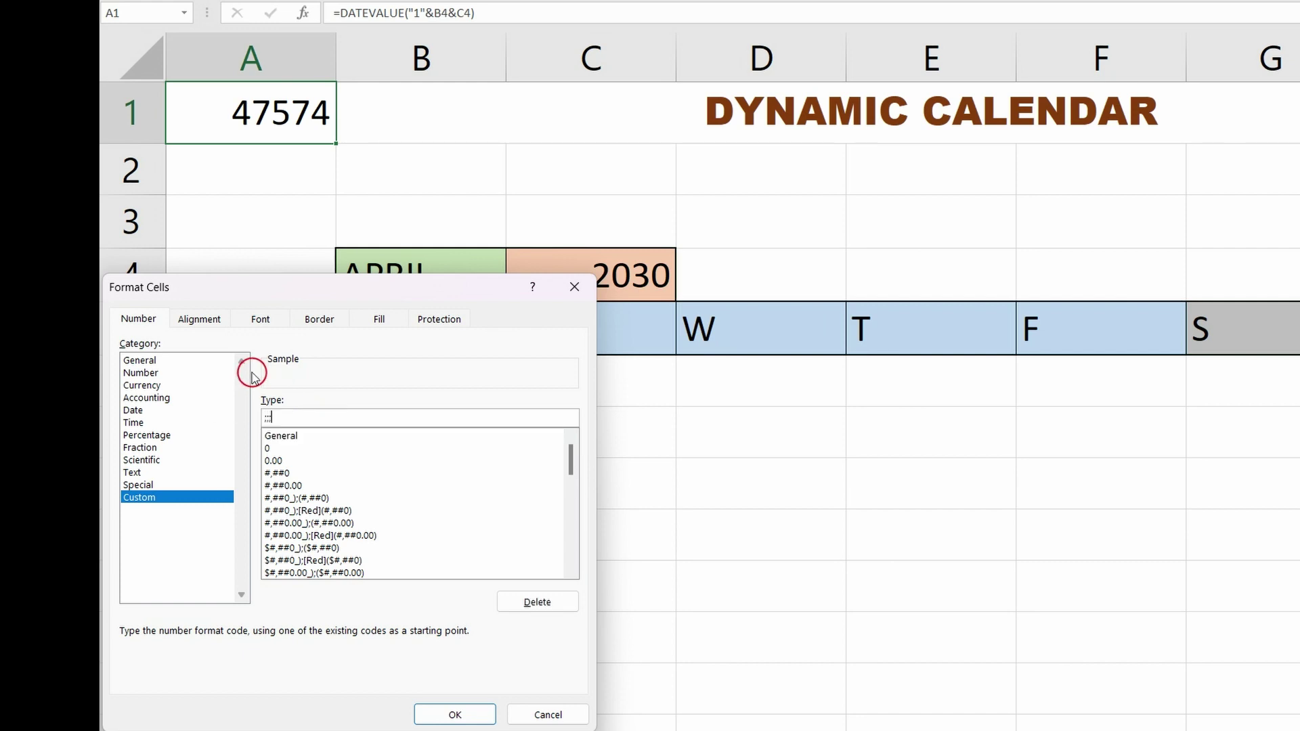
{"action": "left_click", "coordinate": [467, 715]}
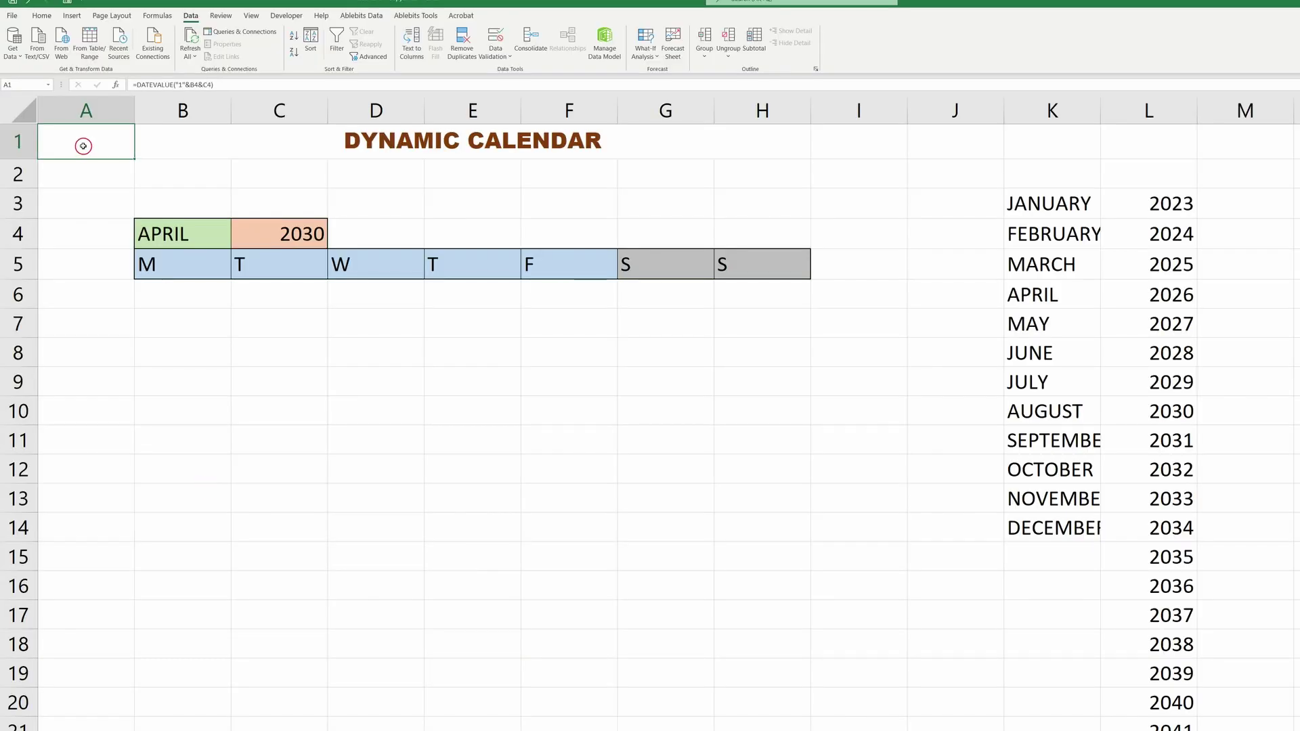
Fill helper cell A1 with a light blue fill colour
{"action": "left_click", "coordinate": [95, 181]}
{"action": "left_click", "coordinate": [83, 149]}
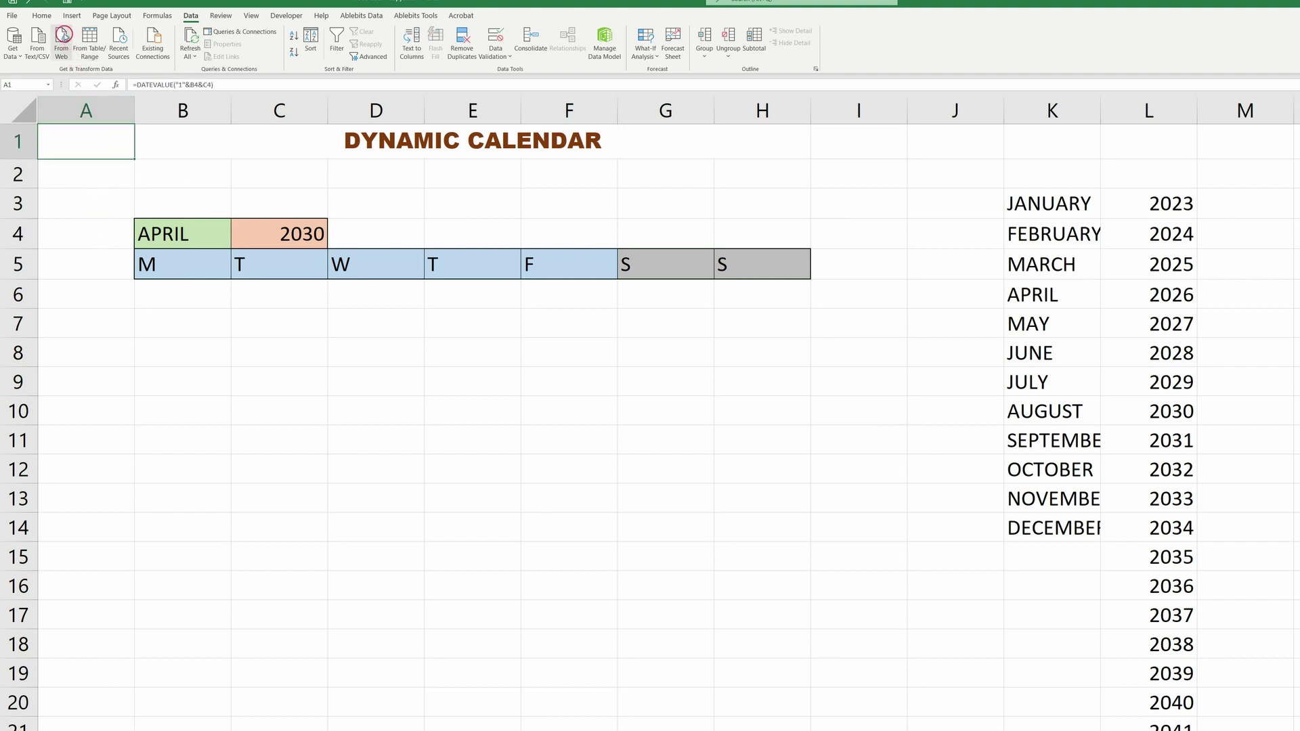
{"action": "left_click", "coordinate": [42, 16]}
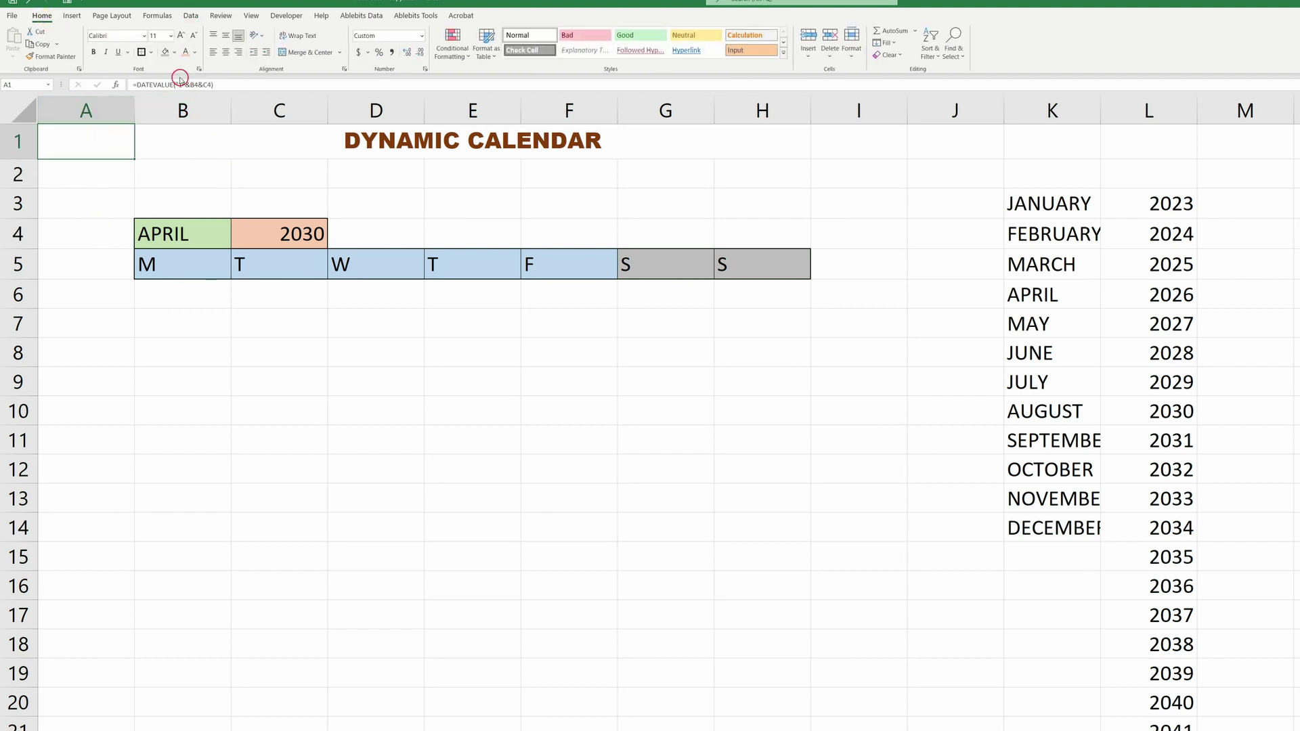
{"action": "left_click", "coordinate": [174, 54]}
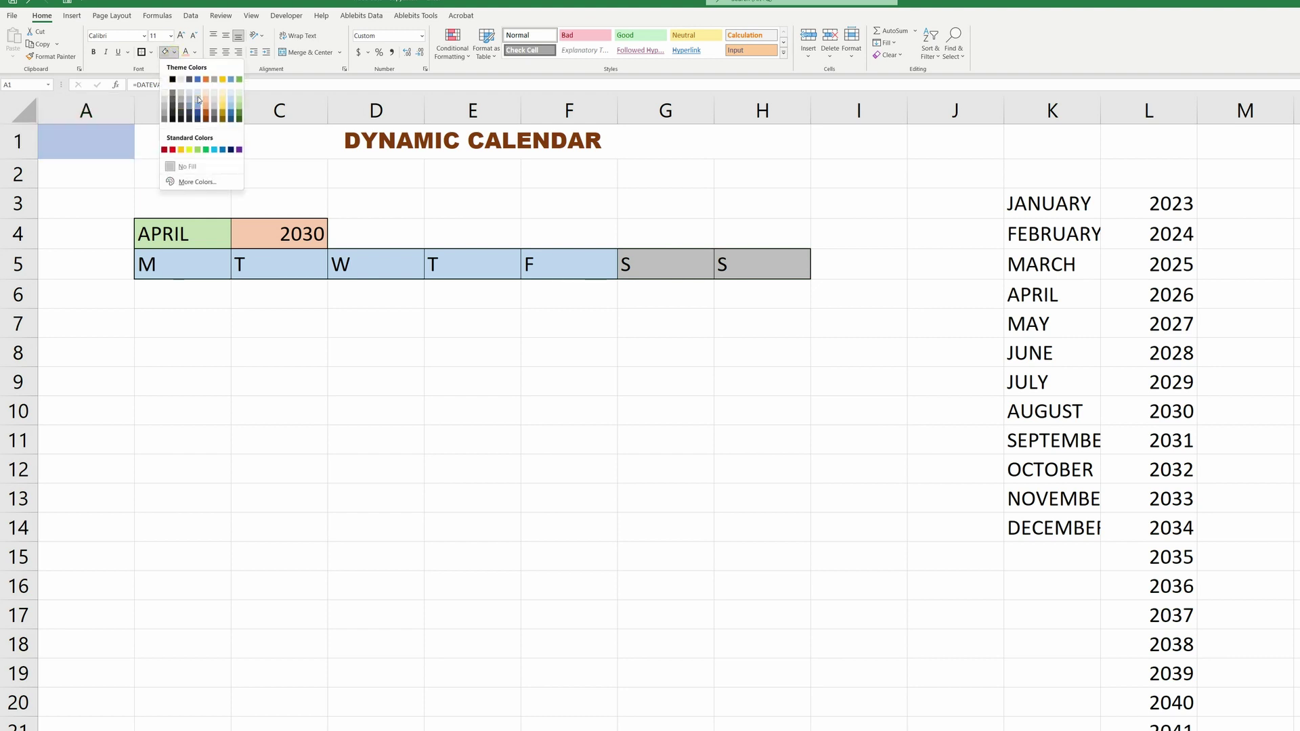
{"action": "left_click", "coordinate": [199, 93]}
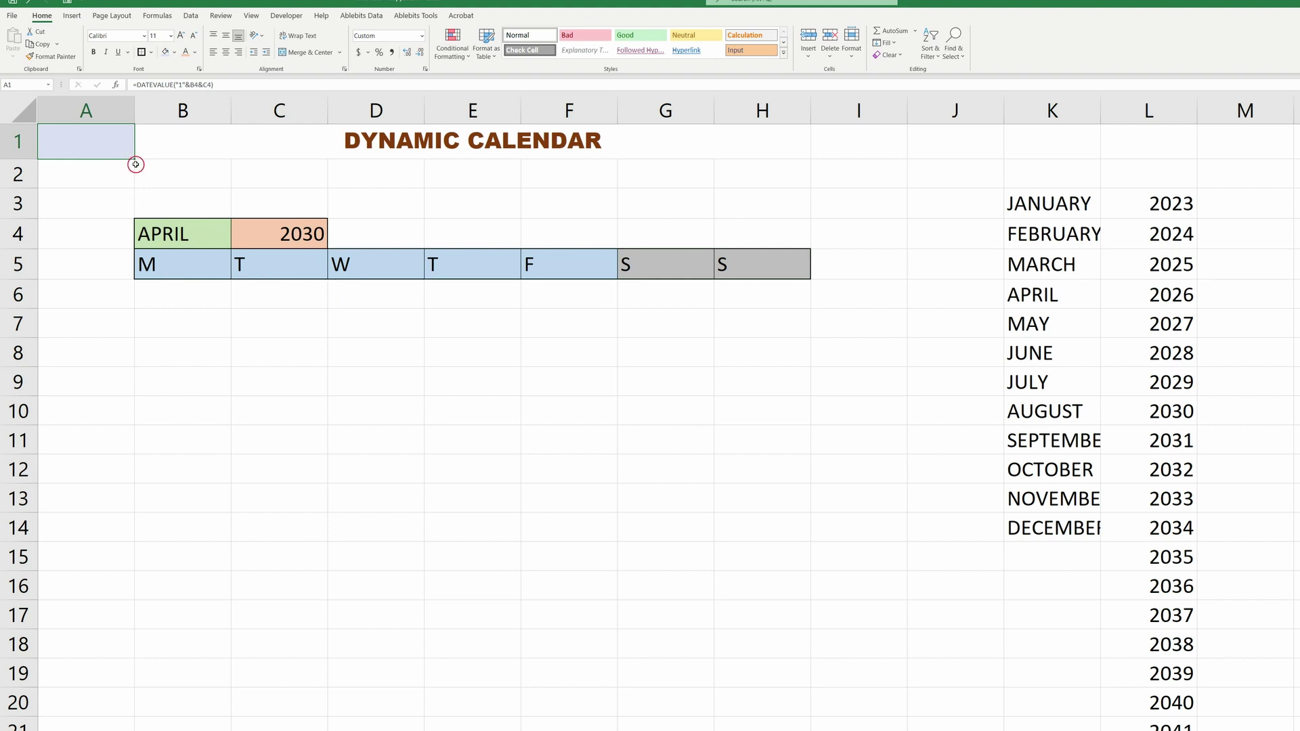
{"action": "left_click", "coordinate": [178, 290]}
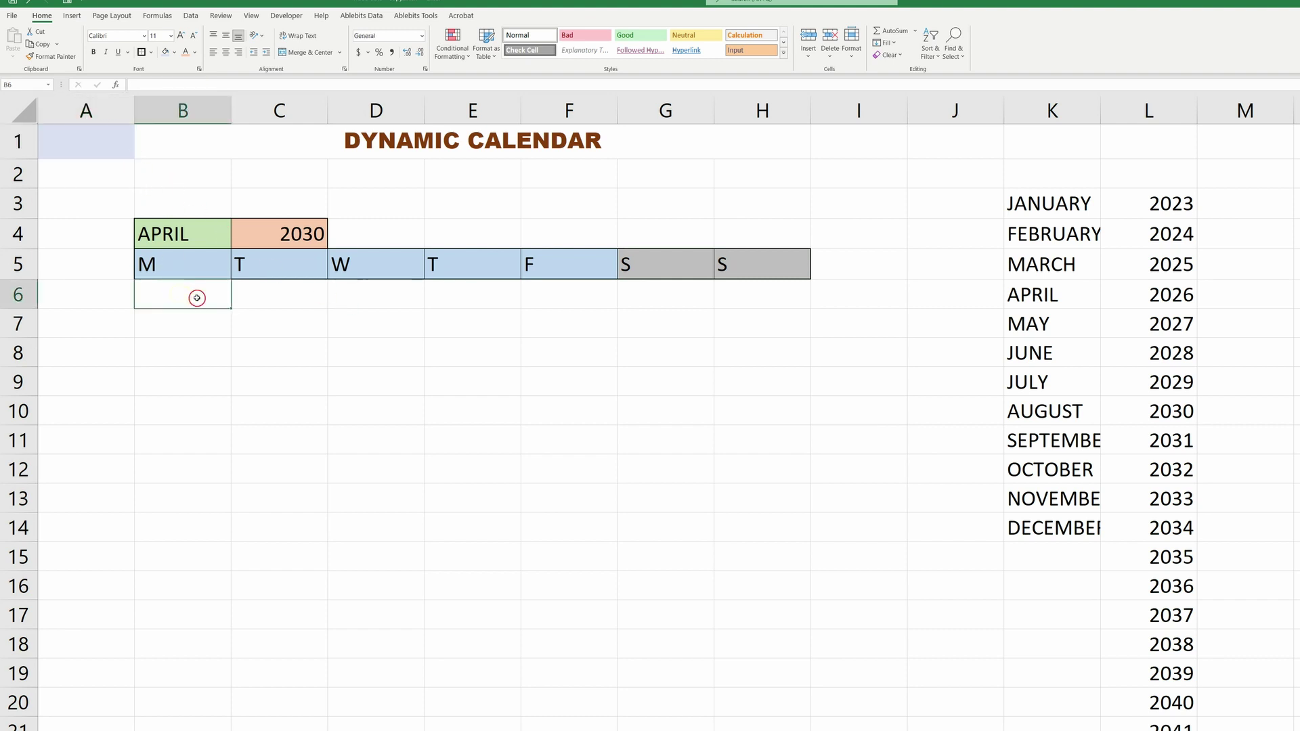
{"action": "left_click", "coordinate": [67, 136]}
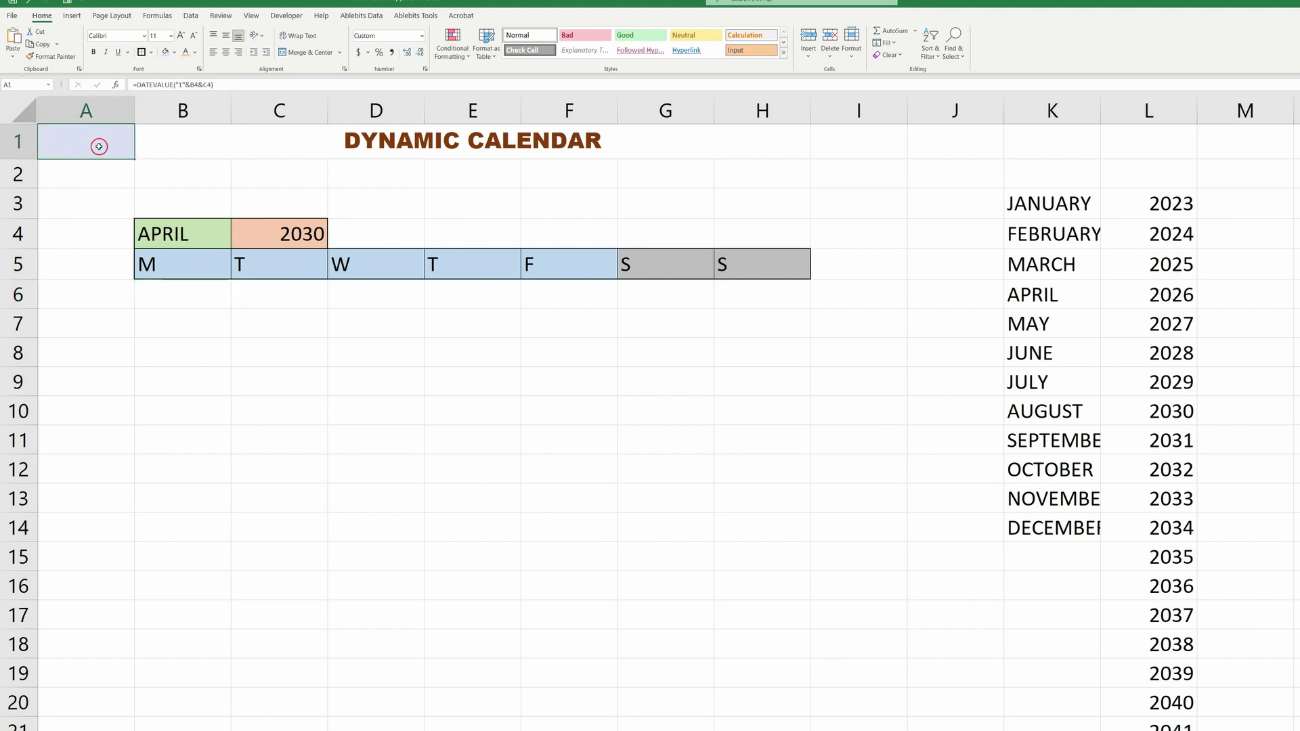
Name cell A1 KIHUGA using the Name Box
{"action": "left_click", "coordinate": [18, 83]}
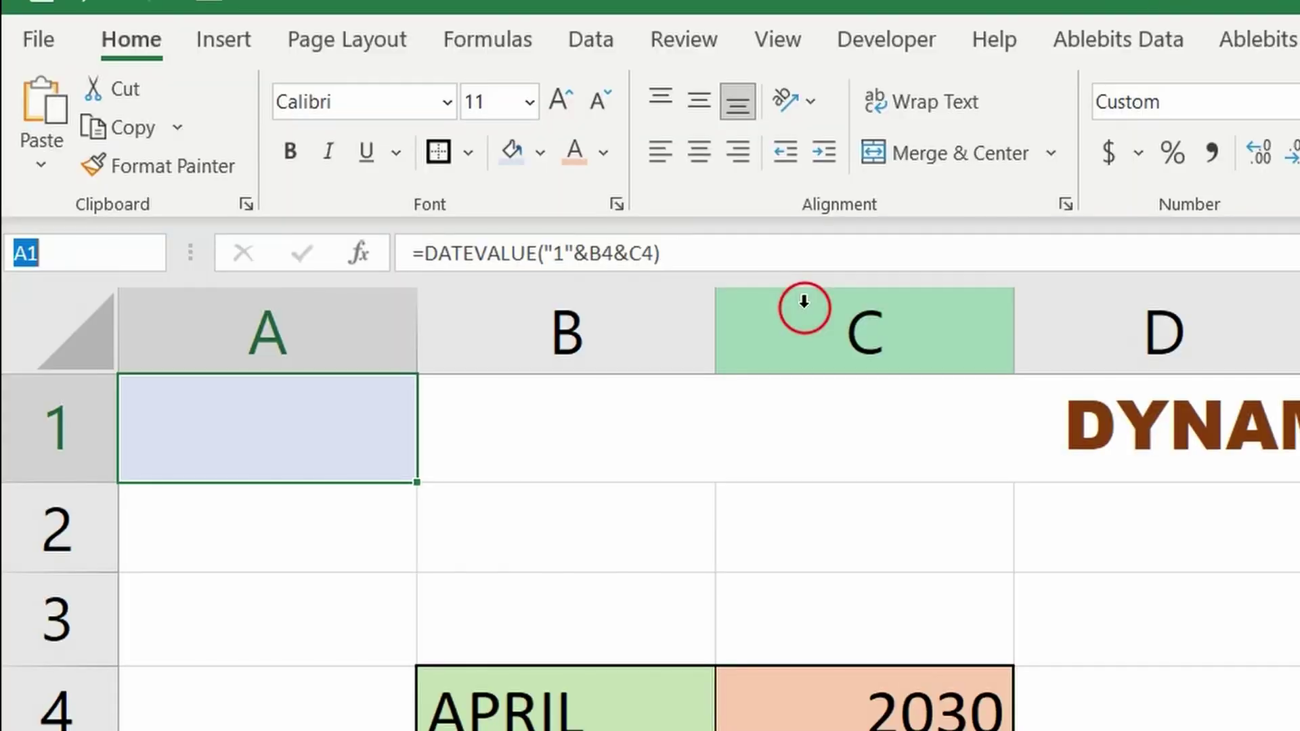
{"action": "type", "text": "KIHU"}
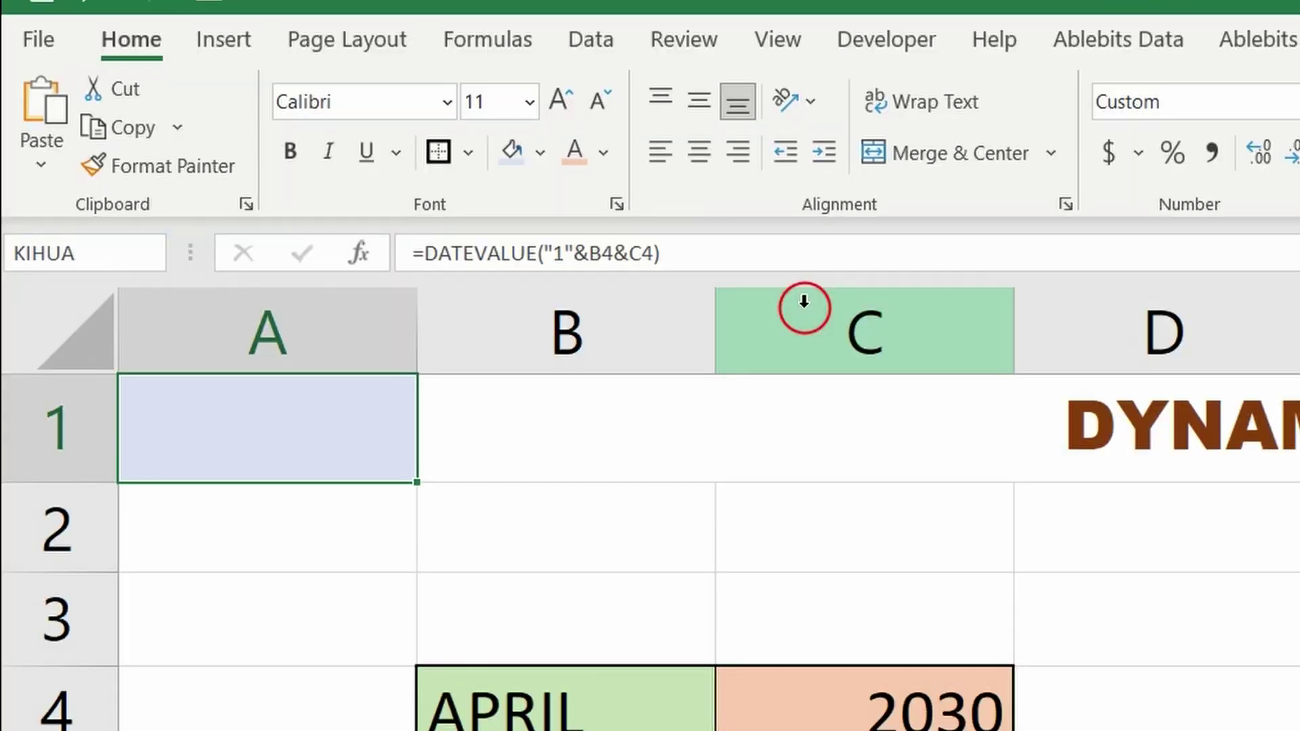
{"action": "type", "text": "GA"}
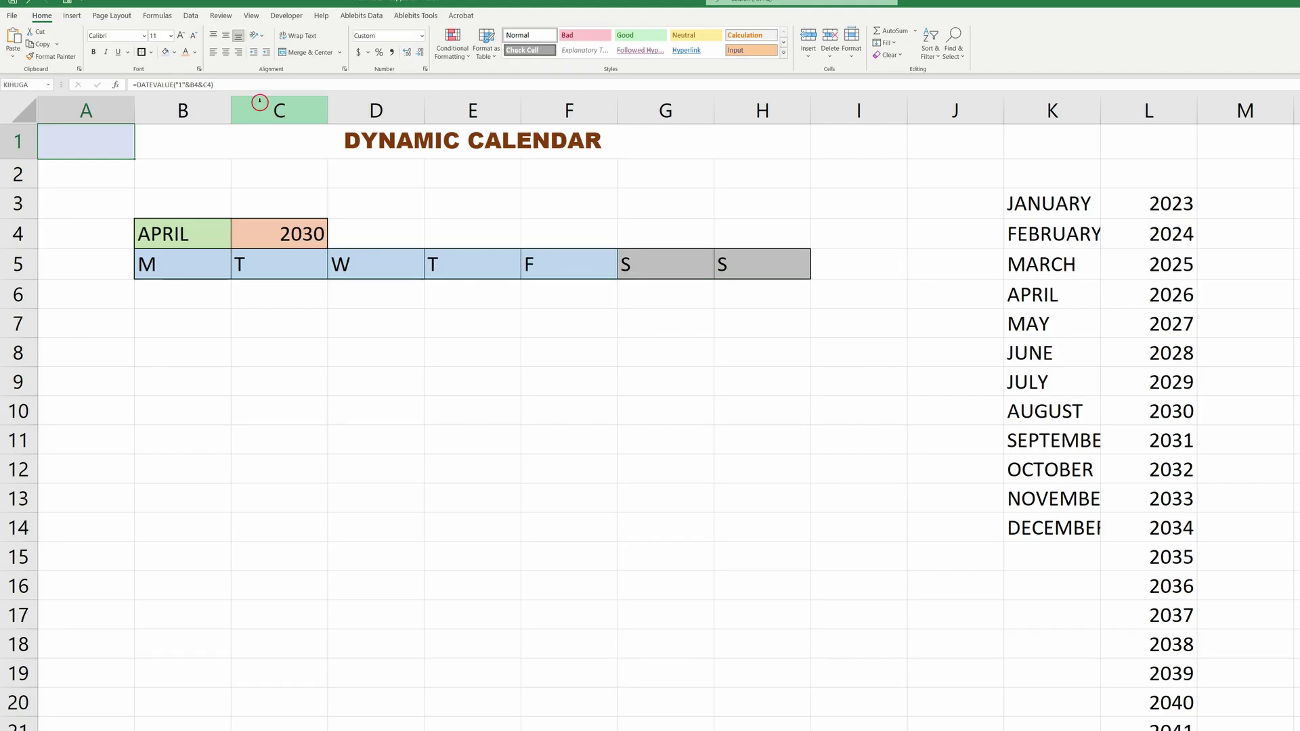
{"action": "key", "text": "Return"}
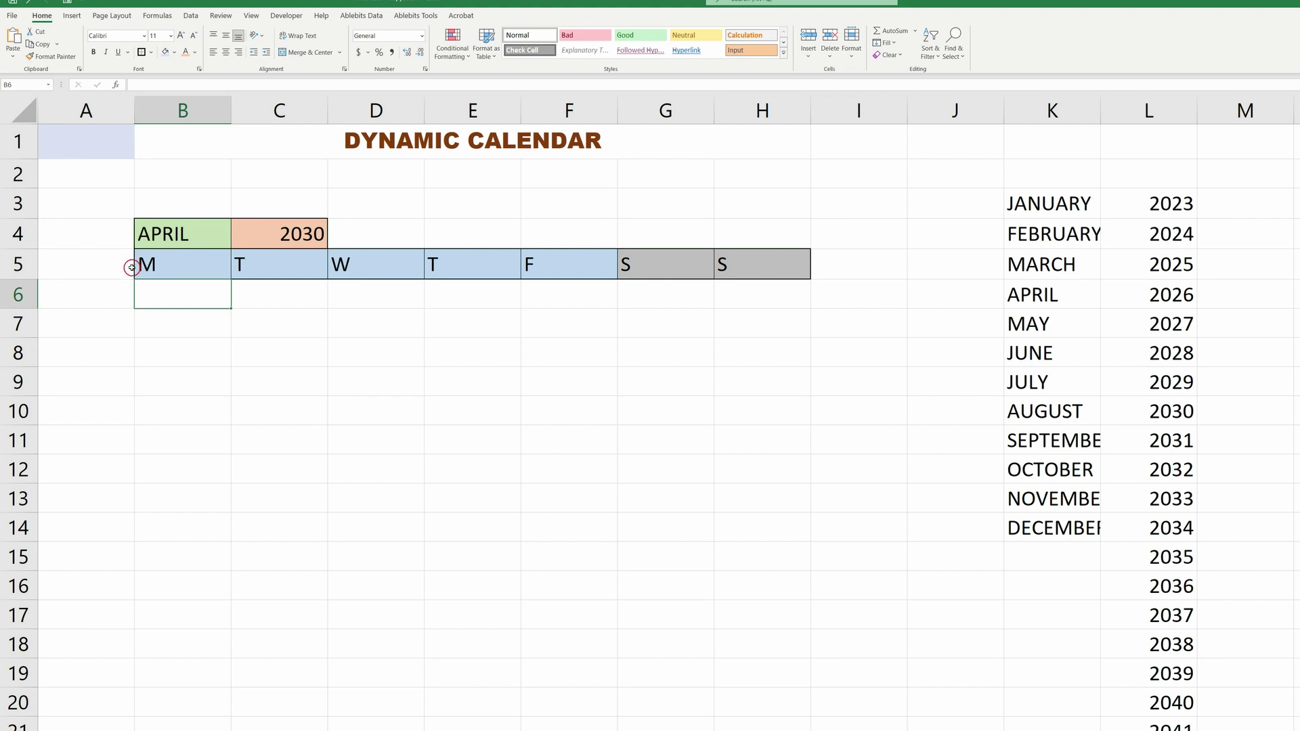
Enter =SEQUENCE(6,7,KIHUGA-WEEKDAY(KIHUGA,2)+1,1) in B6 to spill Monday-aligned serials across B6:H11
{"action": "key", "text": "Right"}
{"action": "key", "text": "Down"}
{"action": "key", "text": "Down"}
{"action": "key", "text": "Down"}
{"action": "key", "text": "Down"}
{"action": "key", "text": "Down"}
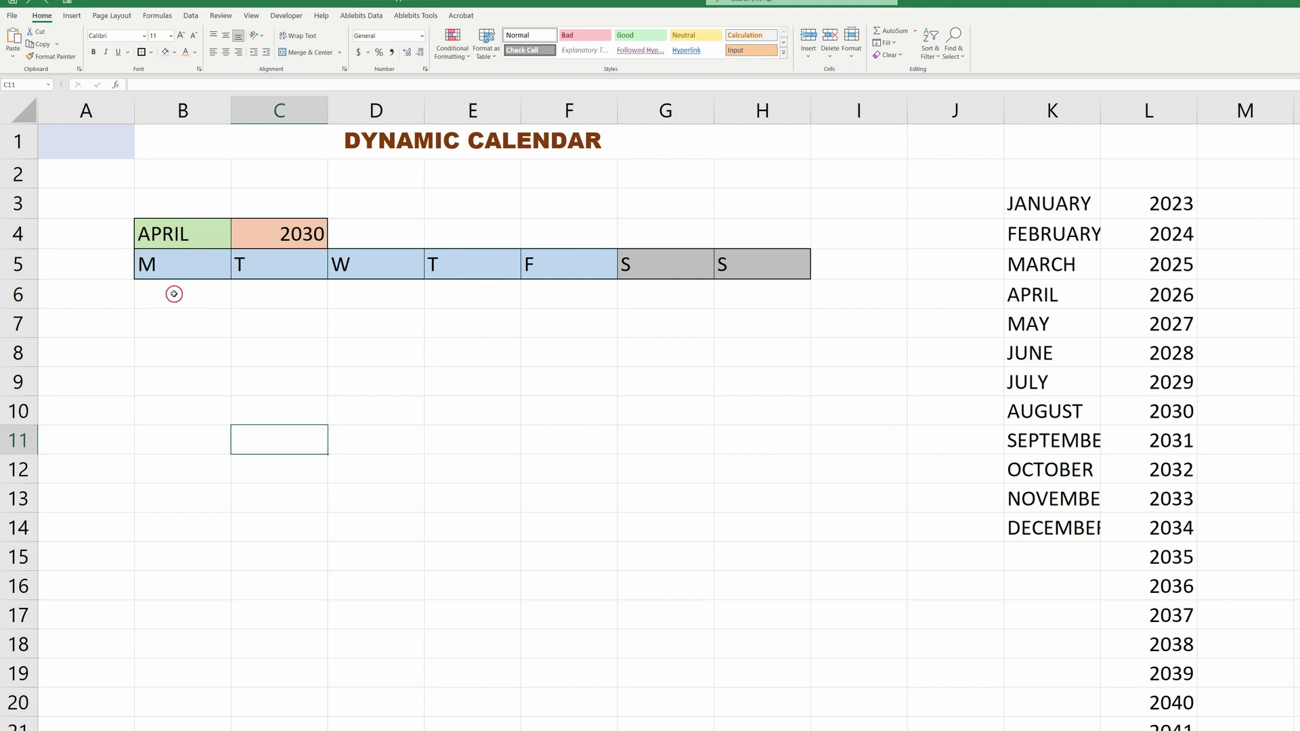
{"action": "left_click", "coordinate": [174, 301]}
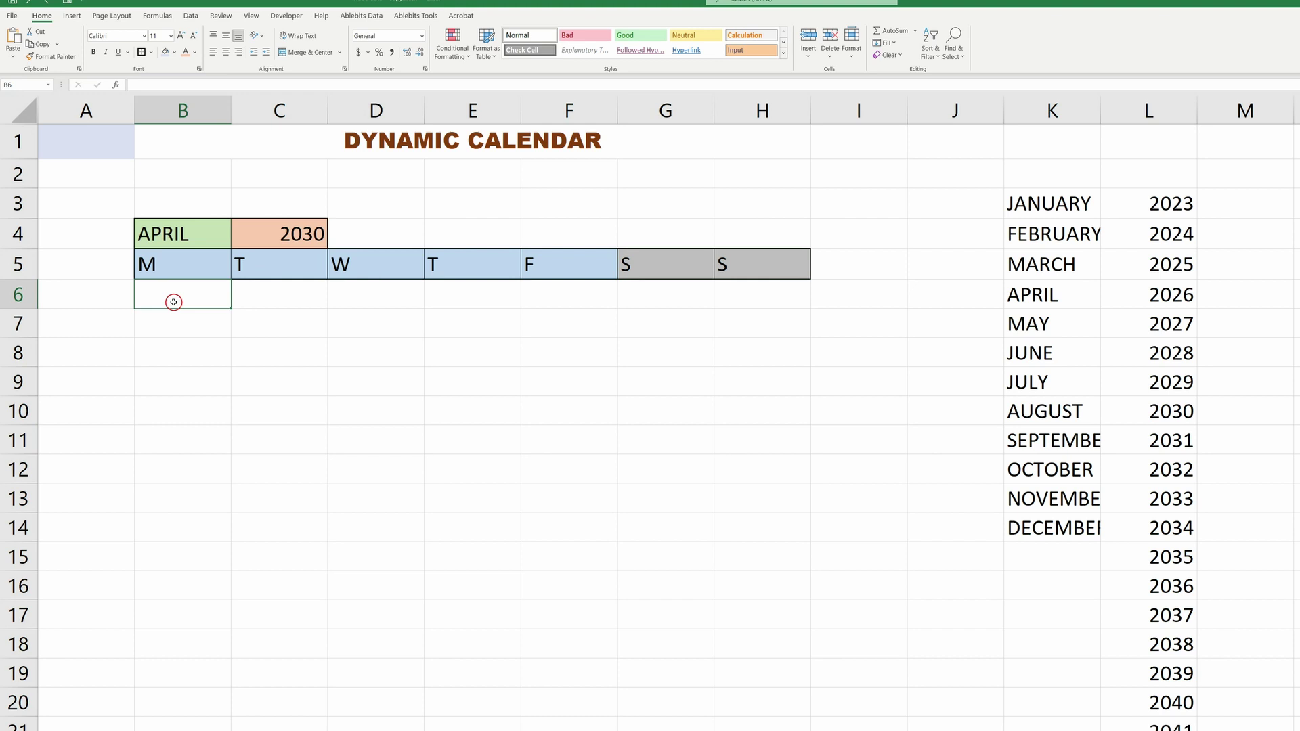
{"action": "type", "text": "=SEQUENCE(6,7,KIHUGA-WEEKDAY(KIHUGA,2)+1,1"}
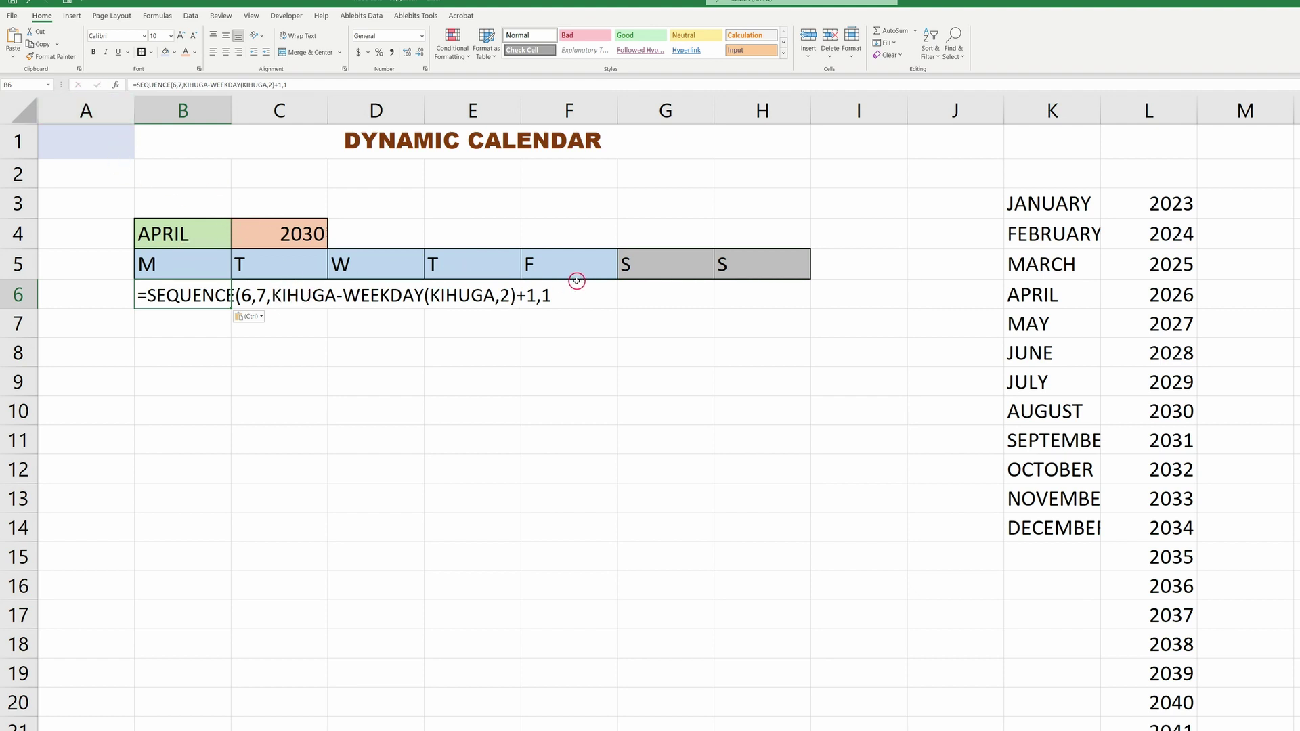
{"action": "left_click", "coordinate": [313, 80]}
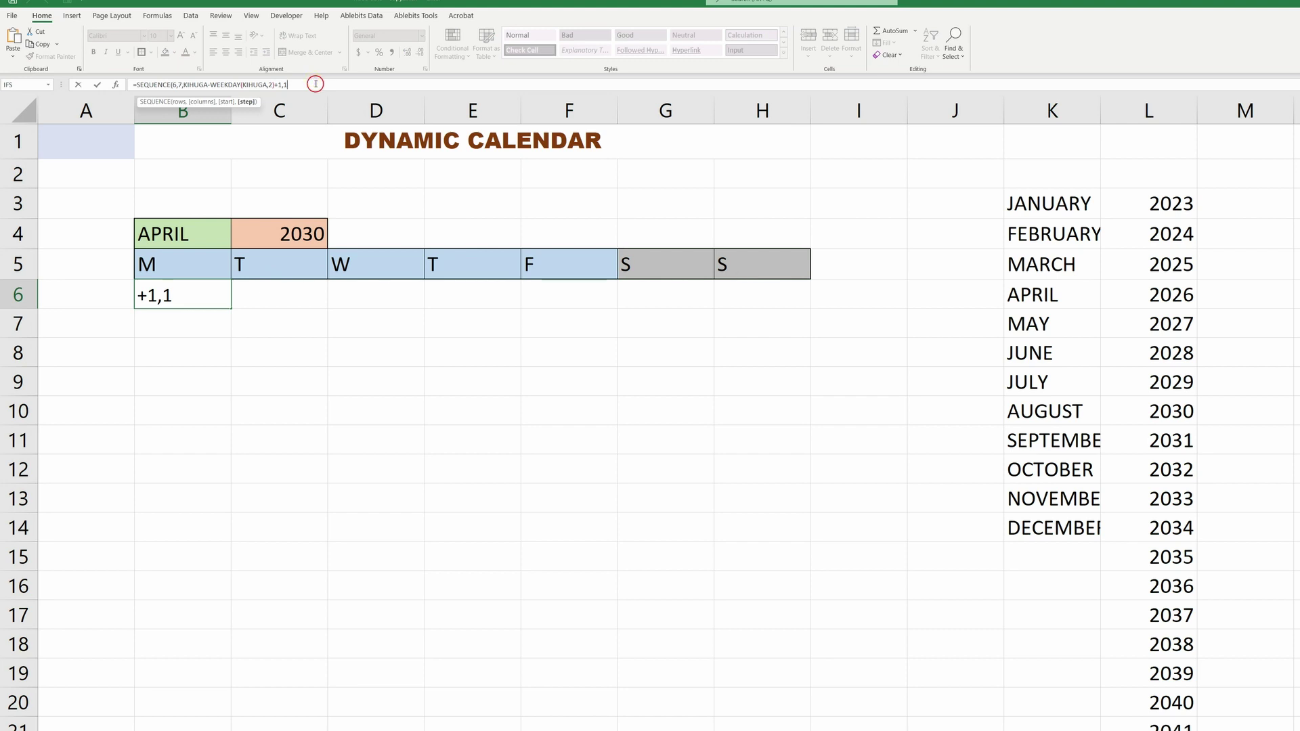
{"action": "type", "text": ")"}
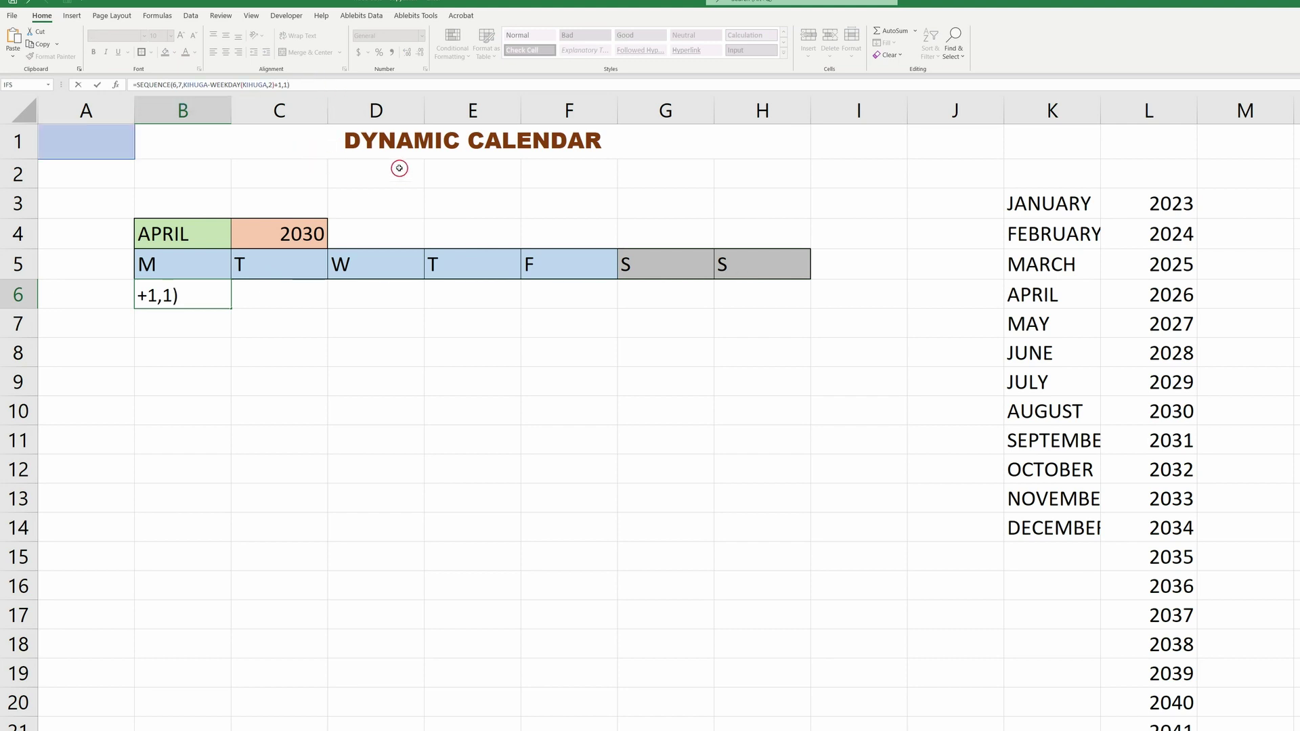
{"action": "key", "text": "Return"}
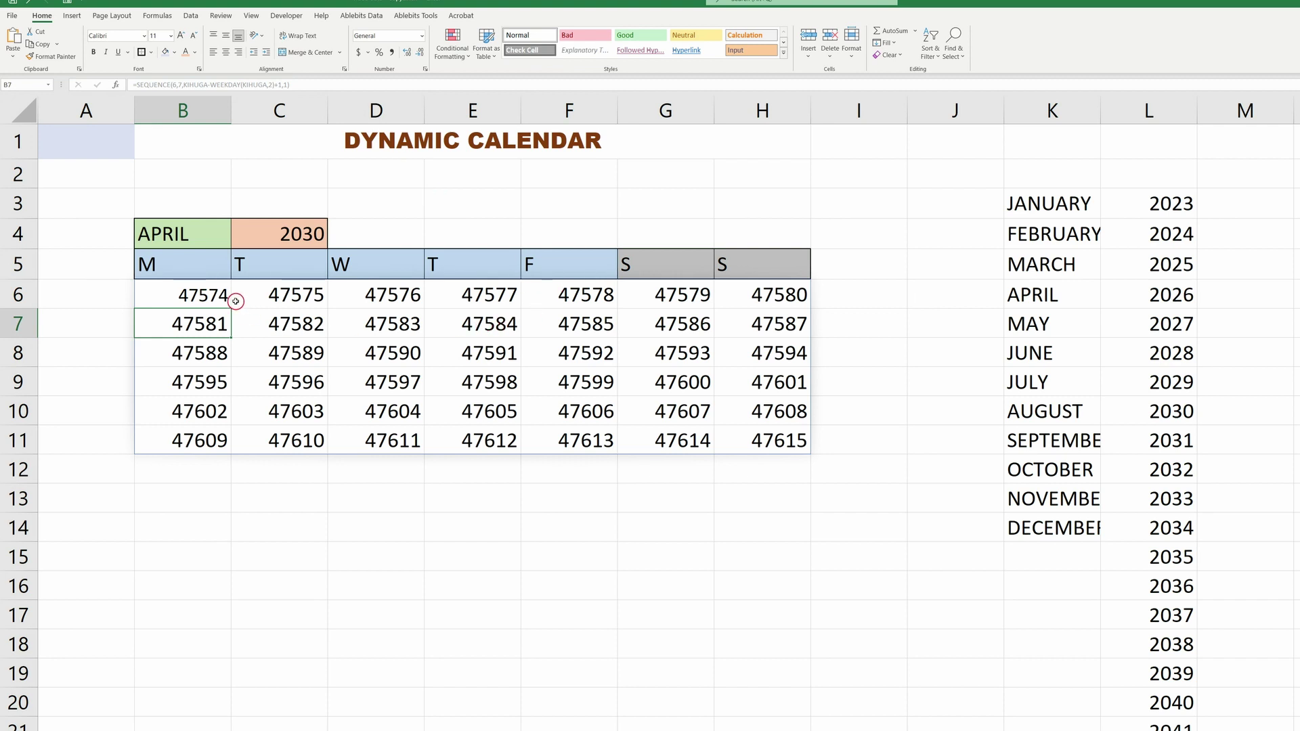
{"action": "left_click_drag", "start_coordinate": [227, 298], "coordinate": [749, 430]}
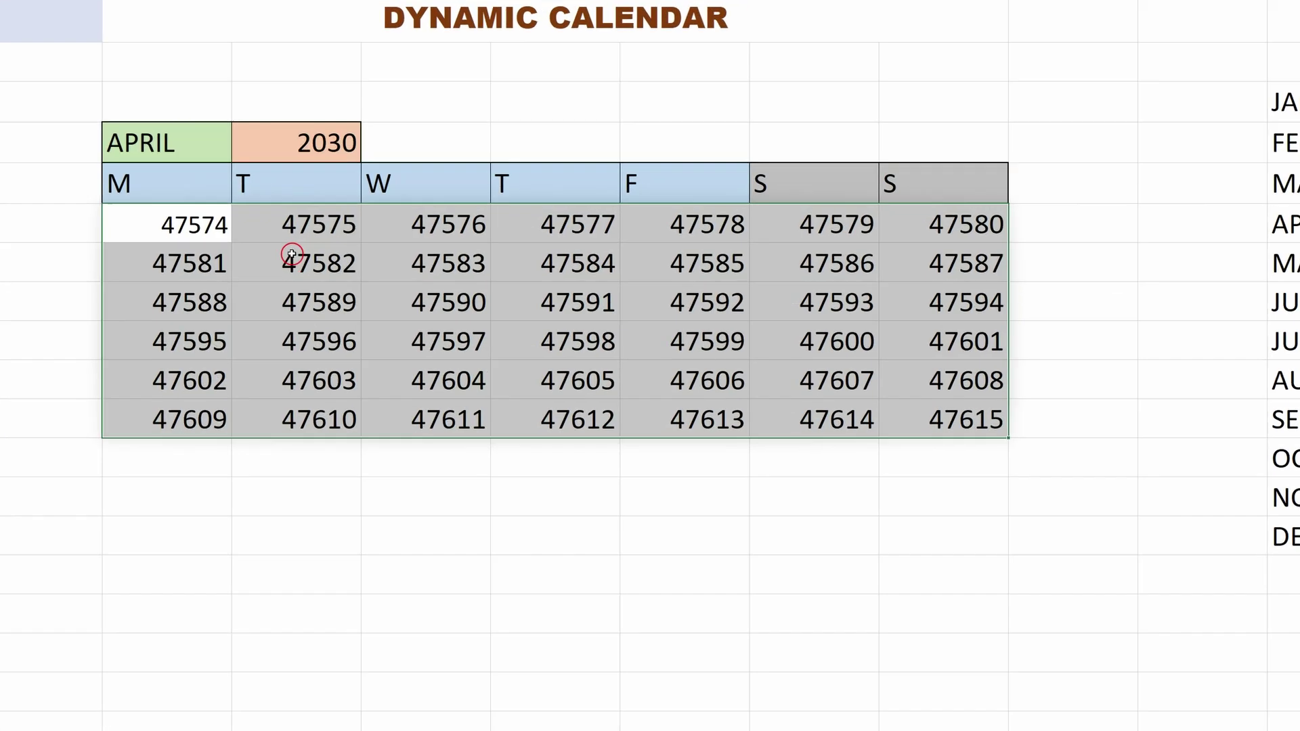
Apply a custom day-only number format to B6:H11 so it shows day numbers
{"action": "right_click", "coordinate": [273, 310]}
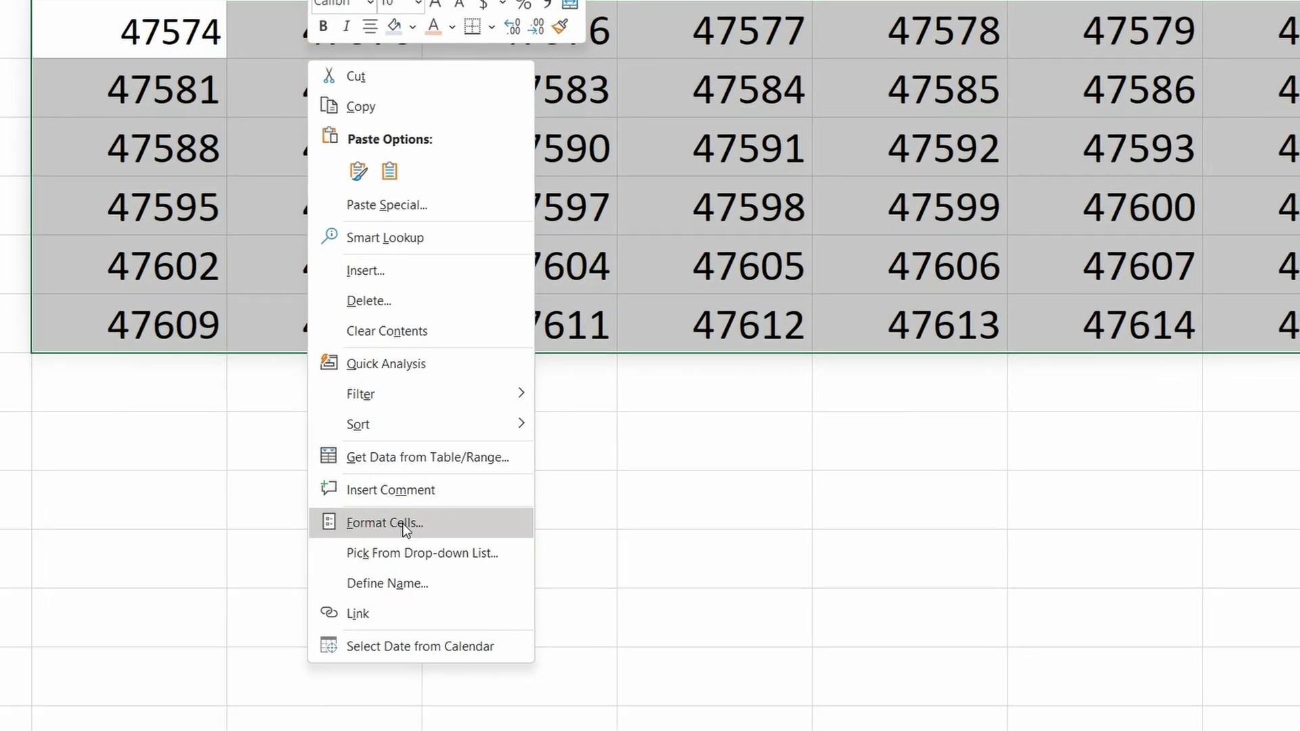
{"action": "left_click", "coordinate": [410, 582]}
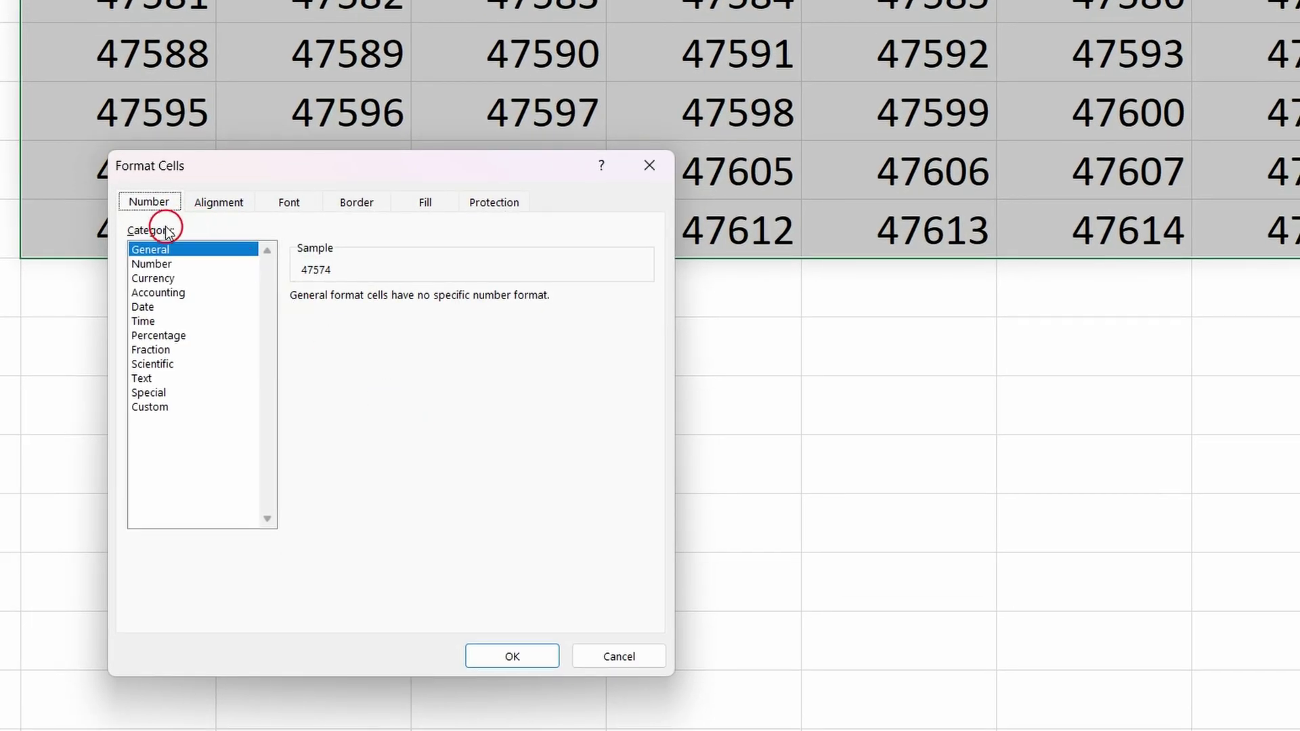
{"action": "left_click", "coordinate": [145, 203]}
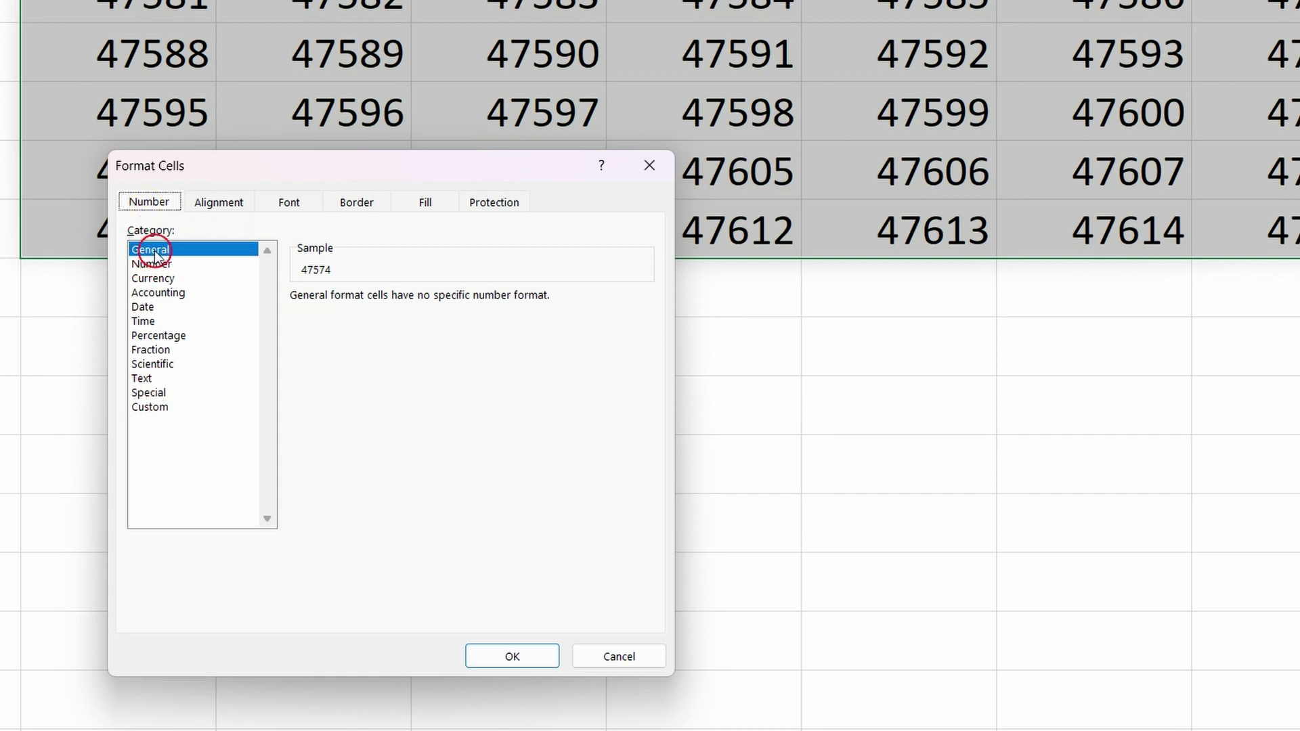
{"action": "left_click", "coordinate": [150, 407]}
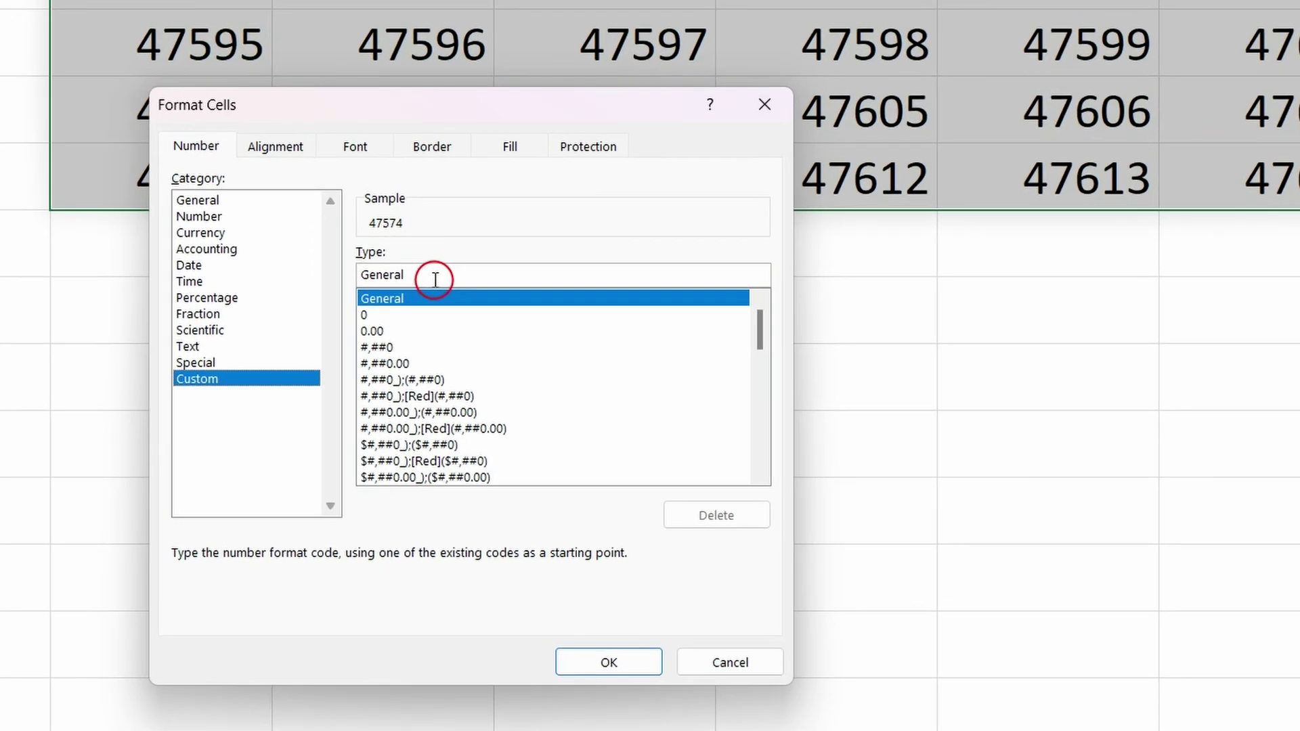
{"action": "double_click", "coordinate": [434, 279]}
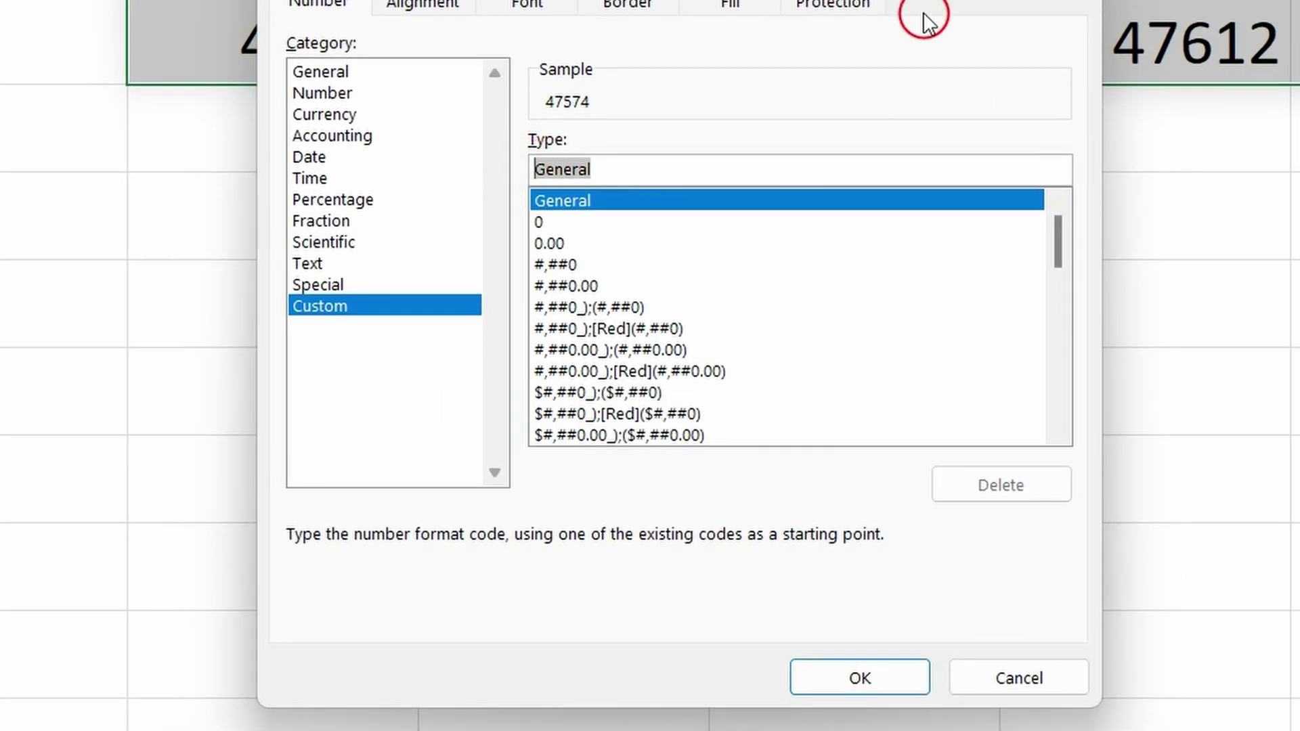
{"action": "type", "text": "0"}
{"action": "left_click", "coordinate": [870, 674]}
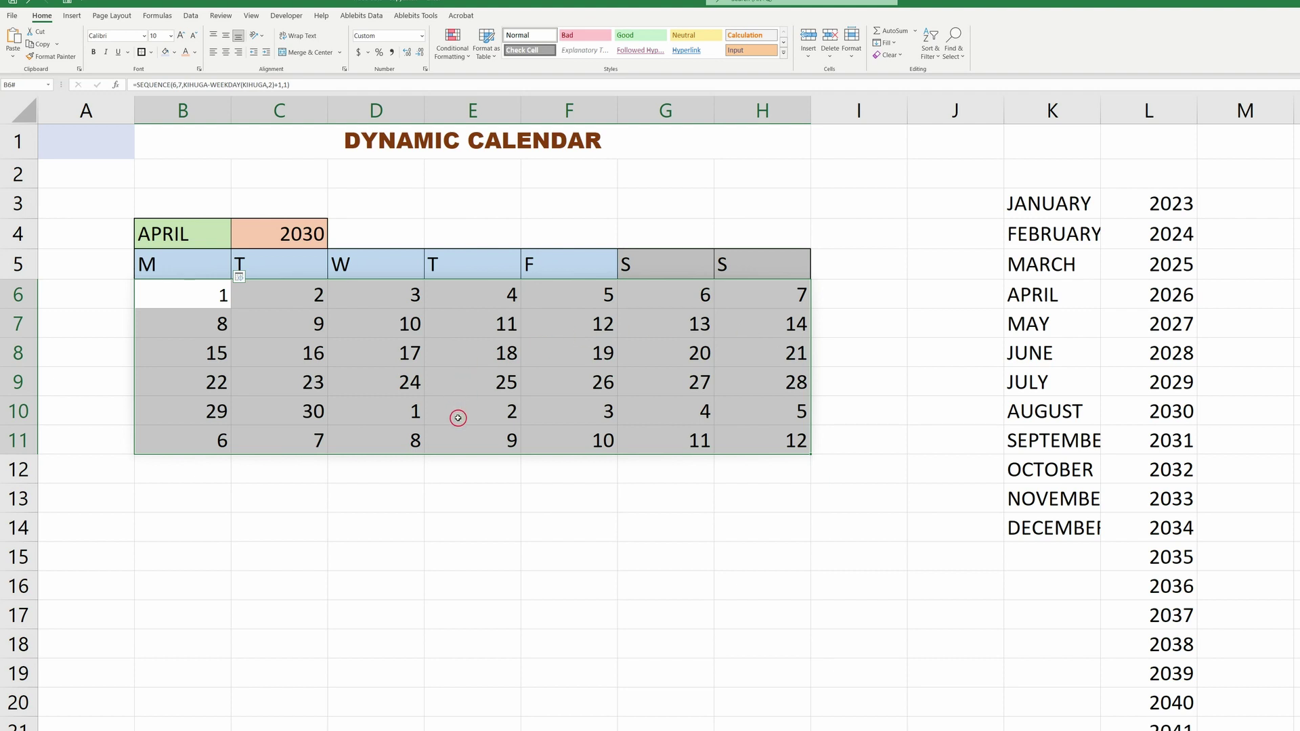
{"action": "left_click_drag", "start_coordinate": [180, 290], "coordinate": [749, 449]}
Add dashed inside vertical and horizontal borders to the calendar grid B6:H11
{"action": "left_click", "coordinate": [150, 52]}
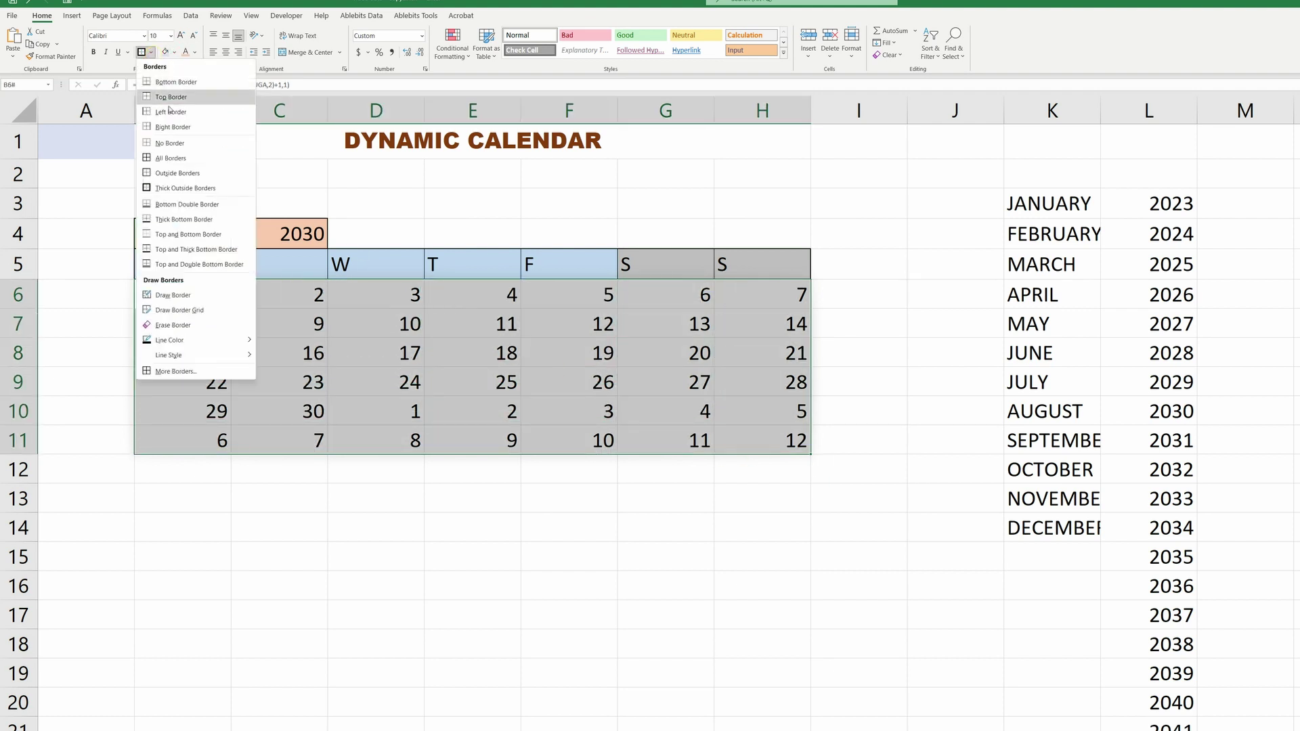
{"action": "left_click", "coordinate": [174, 371]}
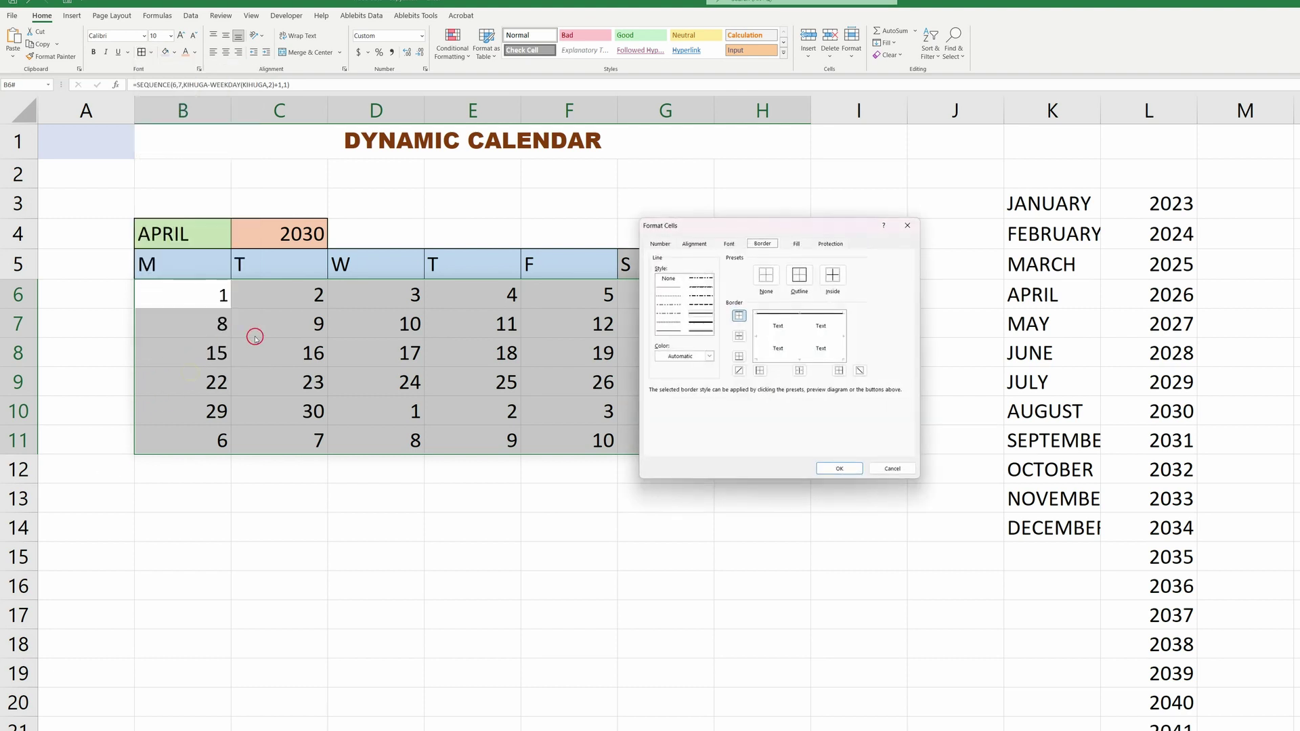
{"action": "left_click", "coordinate": [667, 325]}
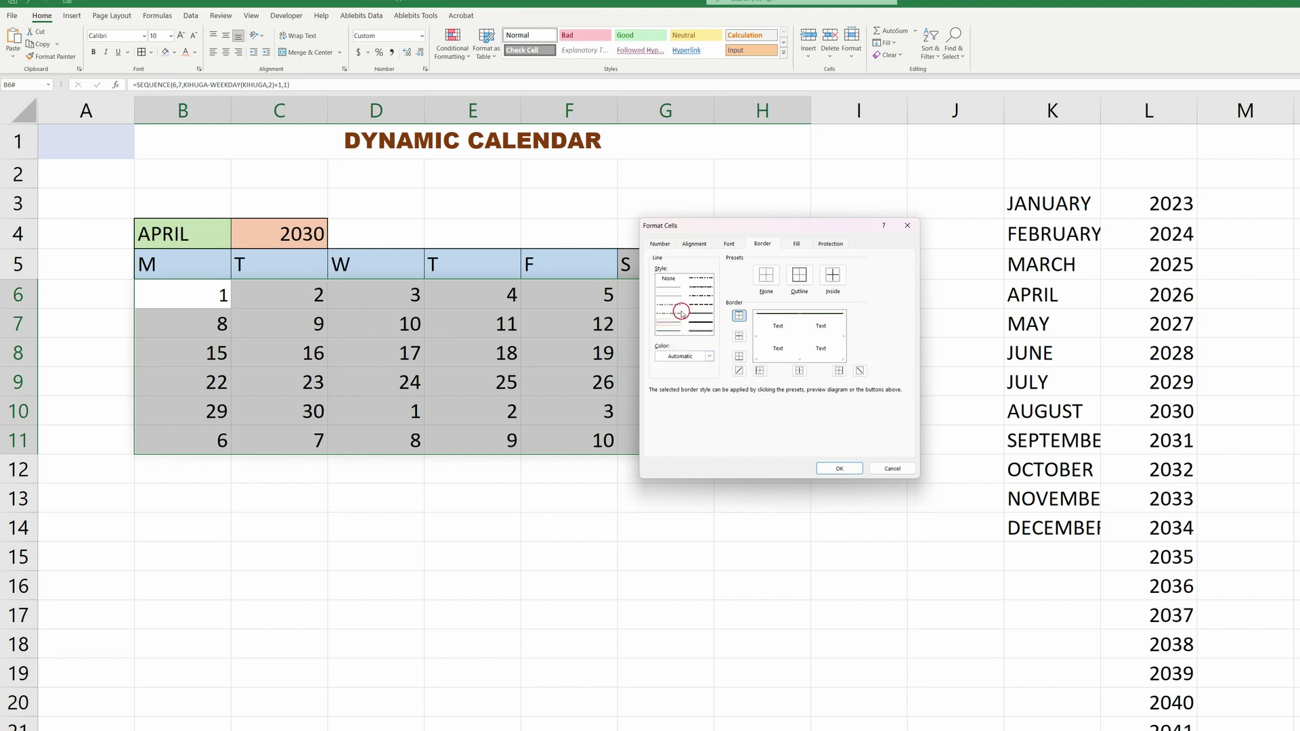
{"action": "left_click", "coordinate": [799, 345]}
{"action": "left_click", "coordinate": [816, 336]}
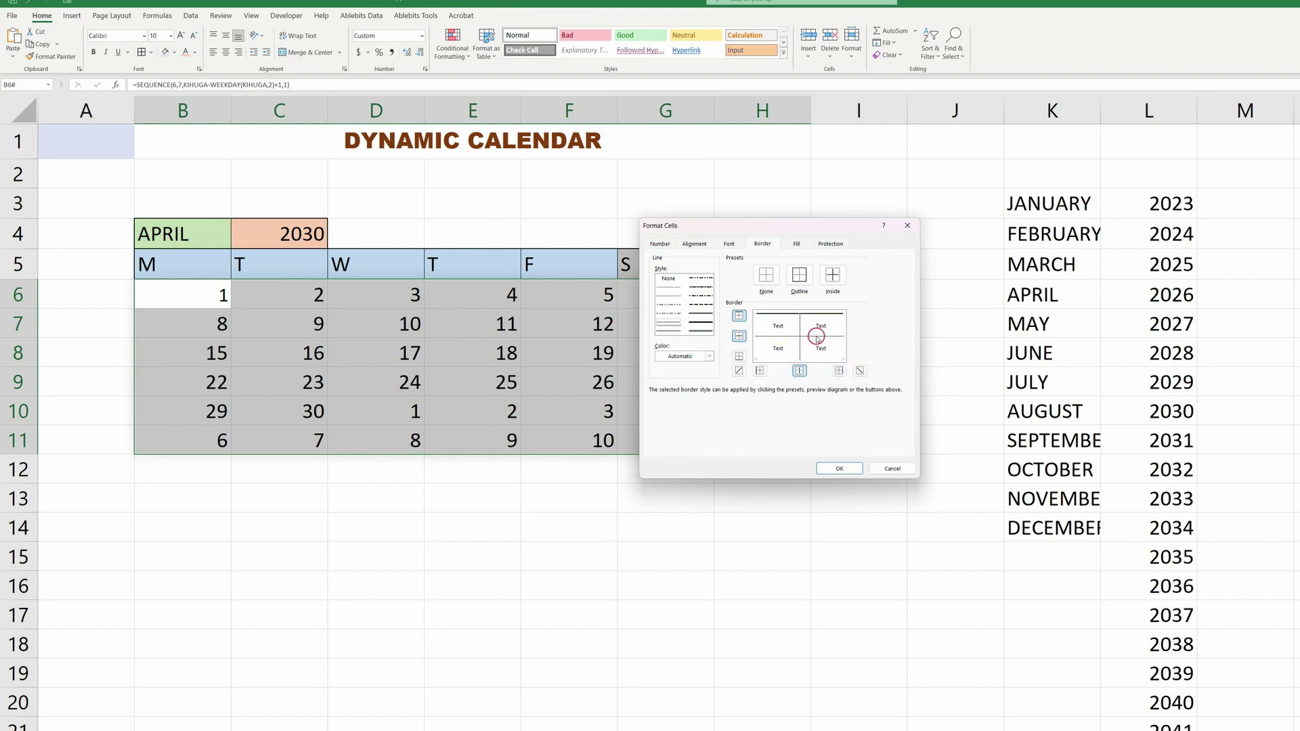
{"action": "left_click", "coordinate": [840, 468]}
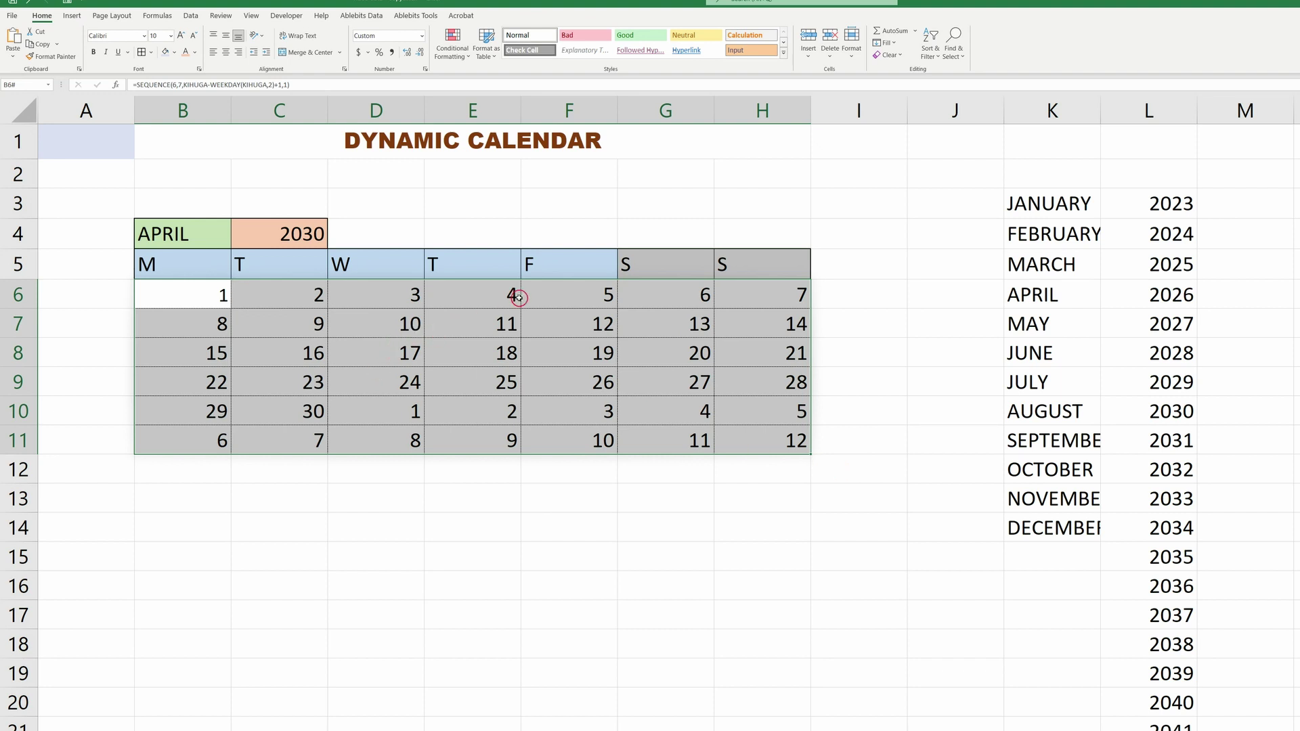
Put a thick outside border around the calendar grid
{"action": "left_click", "coordinate": [151, 53]}
{"action": "left_click", "coordinate": [173, 189]}
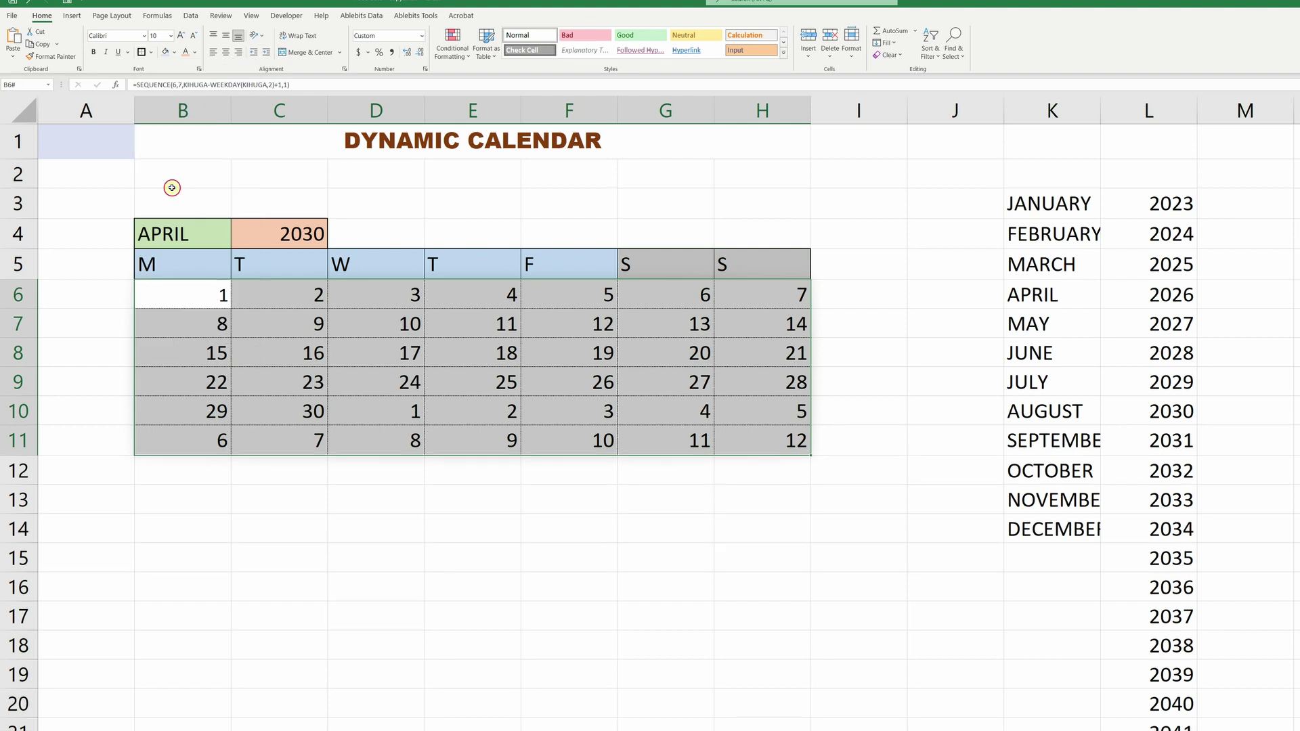
{"action": "left_click", "coordinate": [566, 476]}
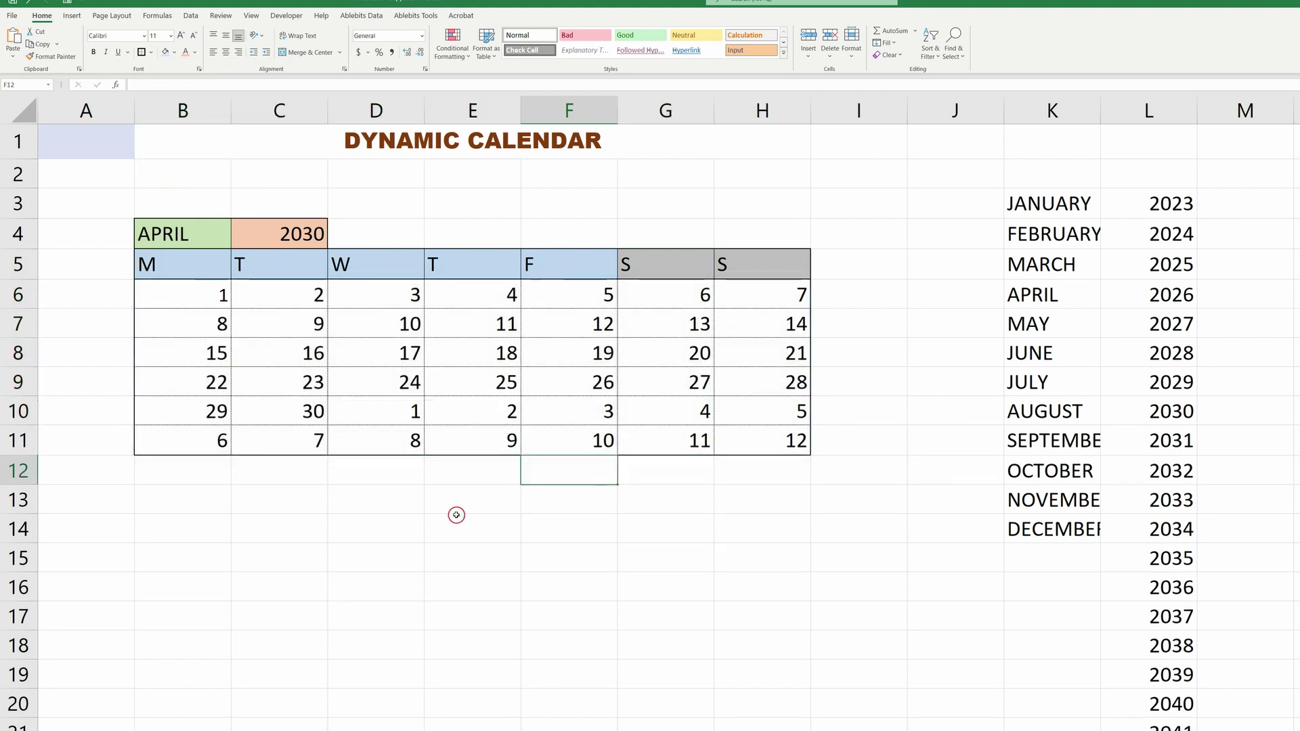
Switch the B4 month dropdown to JUNE, then to FEBRUARY
{"action": "left_click", "coordinate": [201, 236]}
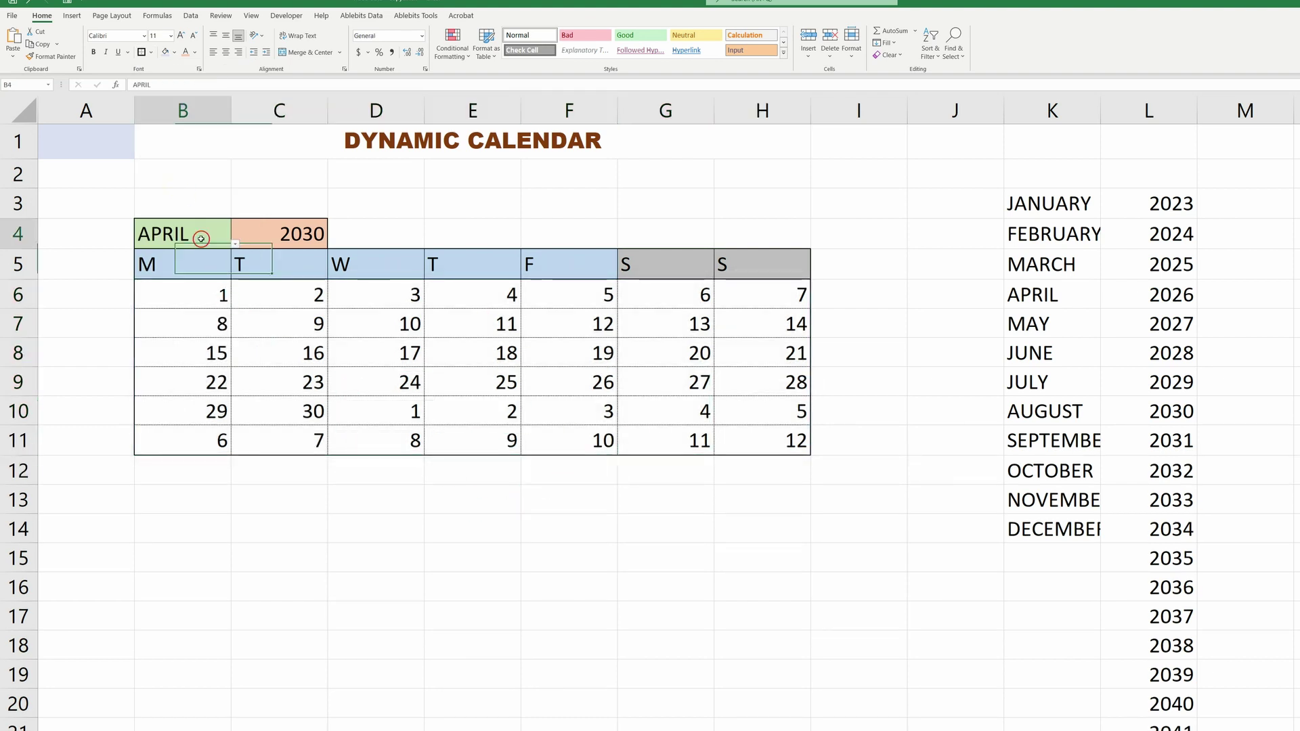
{"action": "left_click", "coordinate": [237, 244]}
{"action": "left_click", "coordinate": [163, 299]}
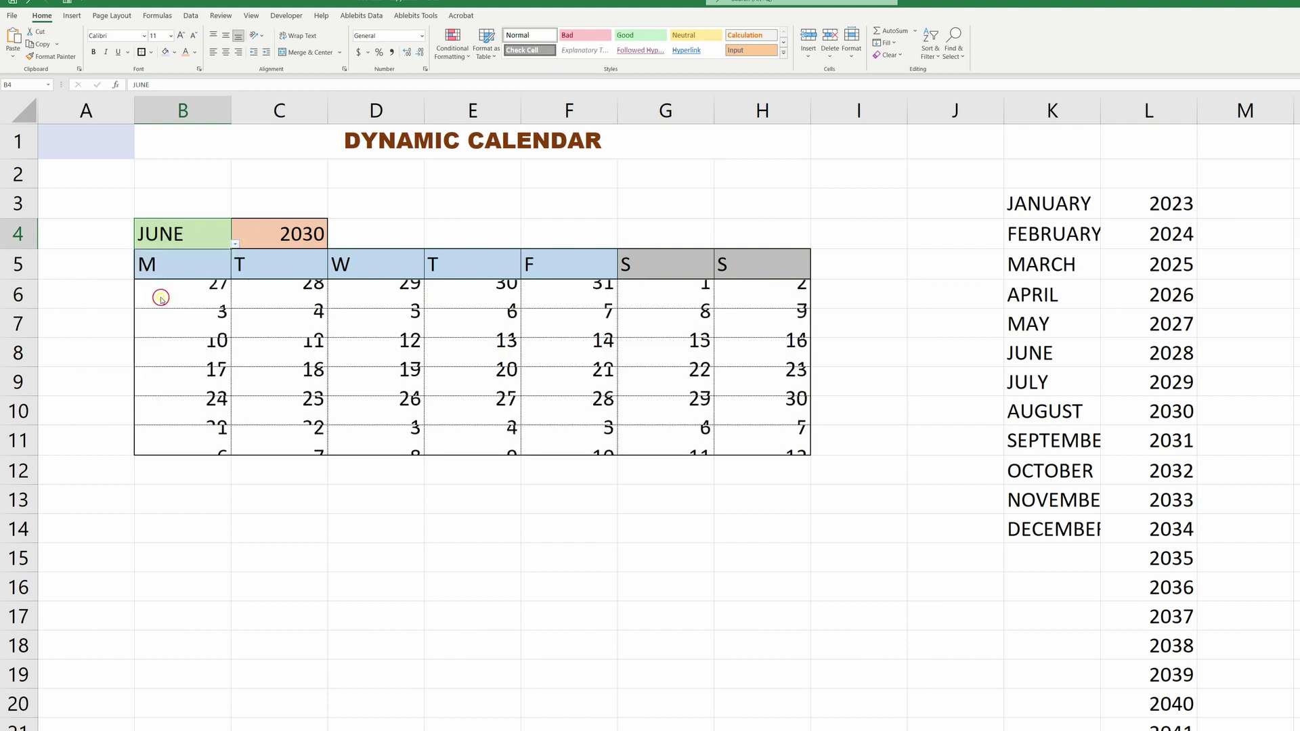
{"action": "left_click", "coordinate": [235, 243]}
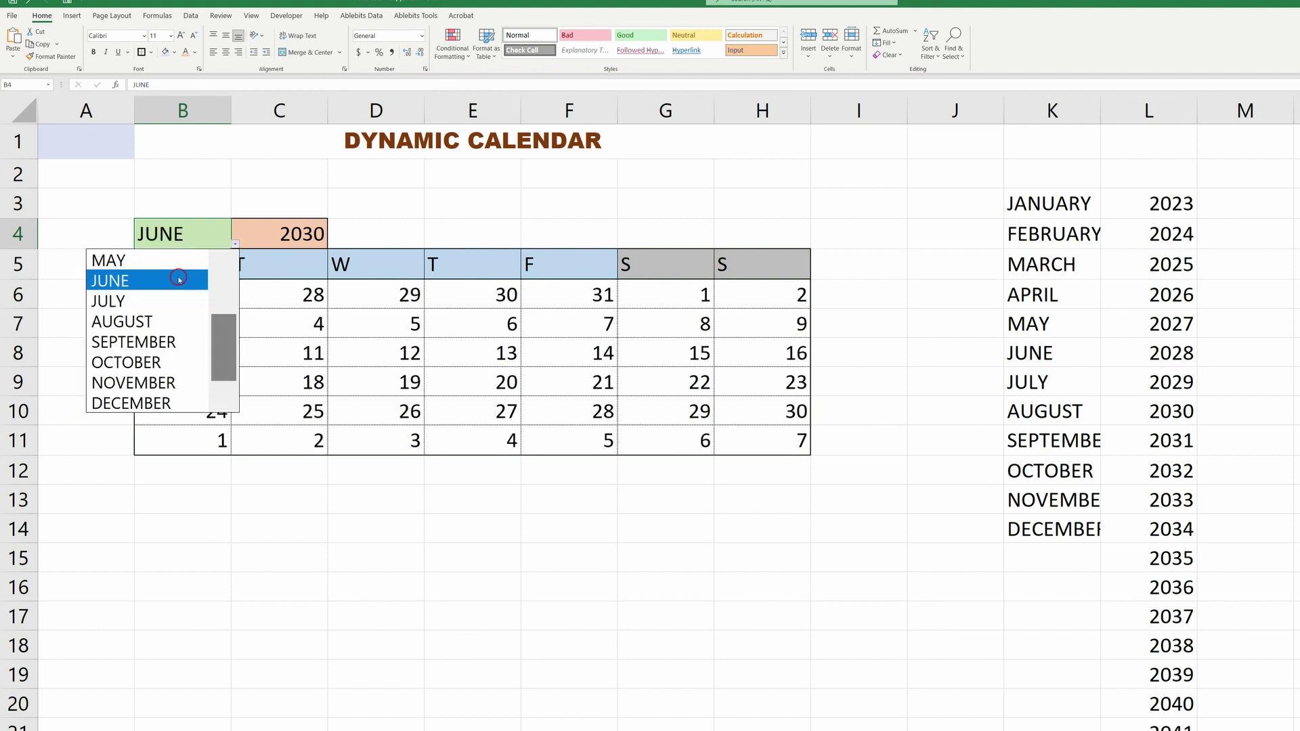
{"action": "left_click_drag", "start_coordinate": [220, 324], "coordinate": [223, 305]}
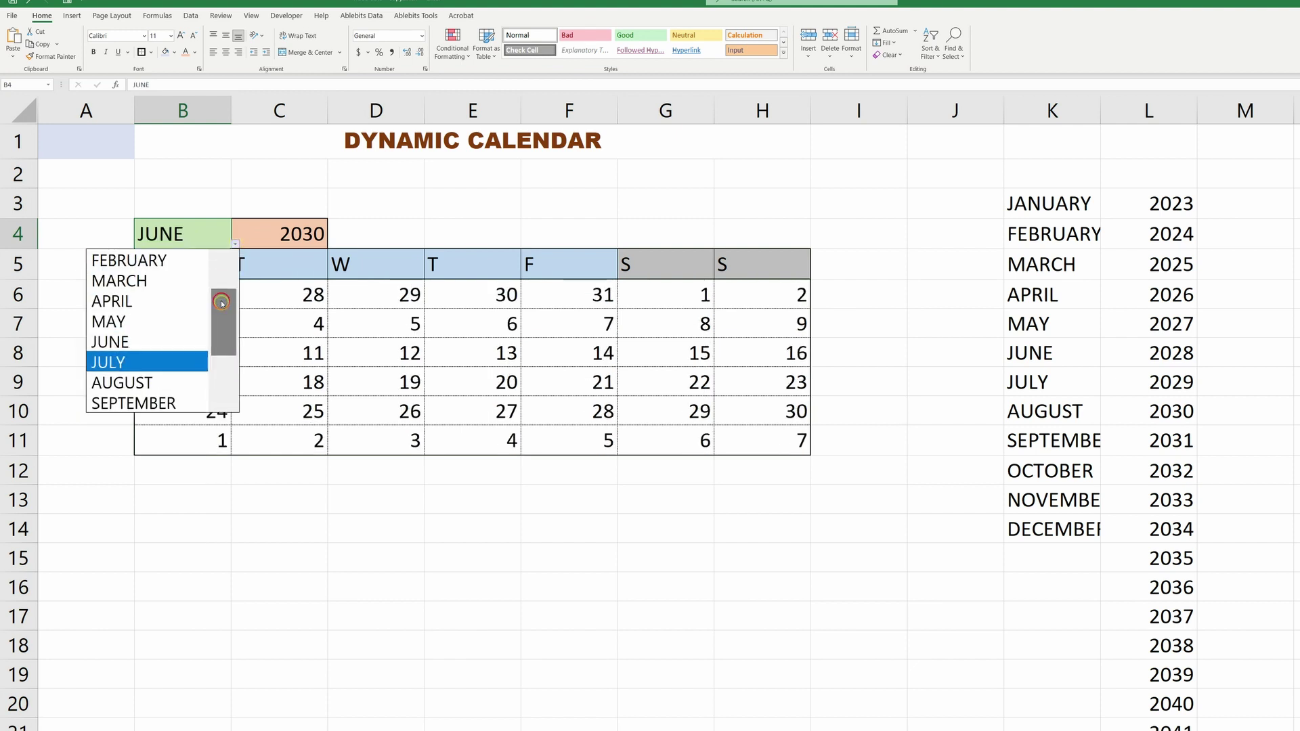
{"action": "left_click_drag", "start_coordinate": [222, 303], "coordinate": [221, 294]}
{"action": "left_click", "coordinate": [144, 284]}
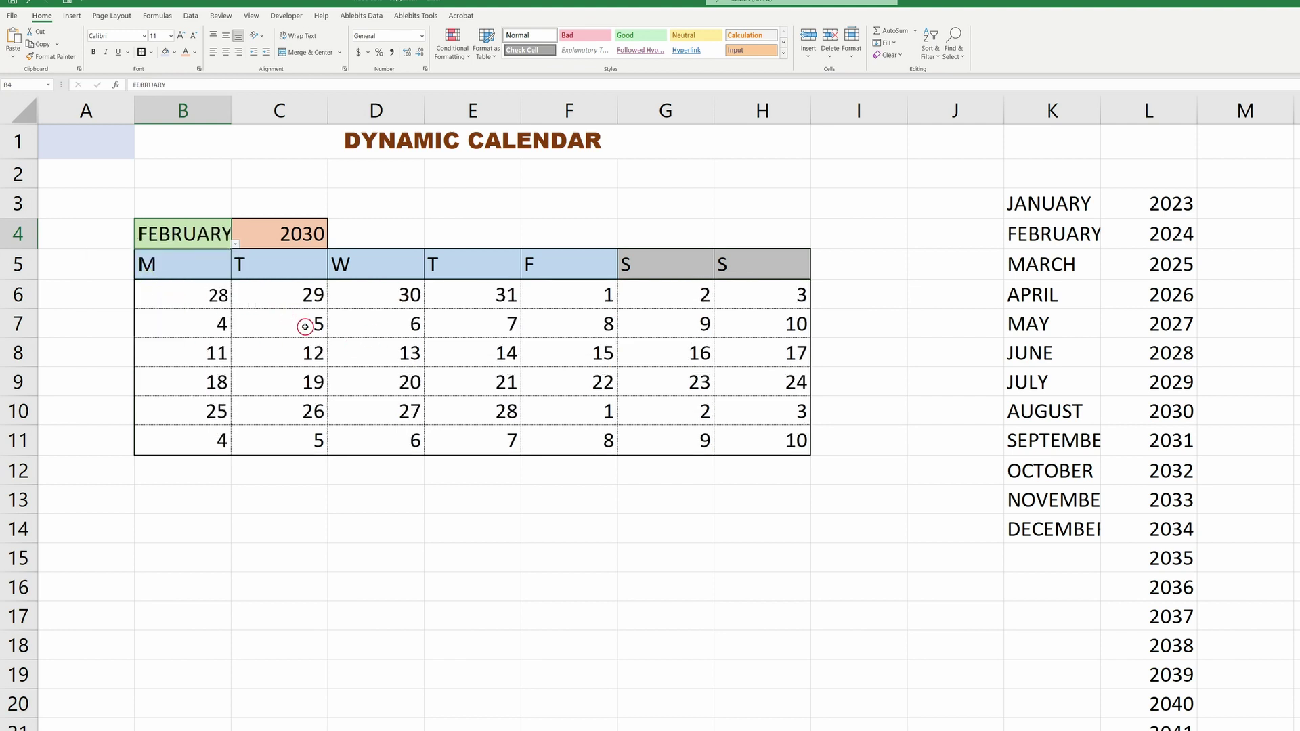
Set the C4 year to 2023 and compare against the system calendar
{"action": "left_click", "coordinate": [309, 233]}
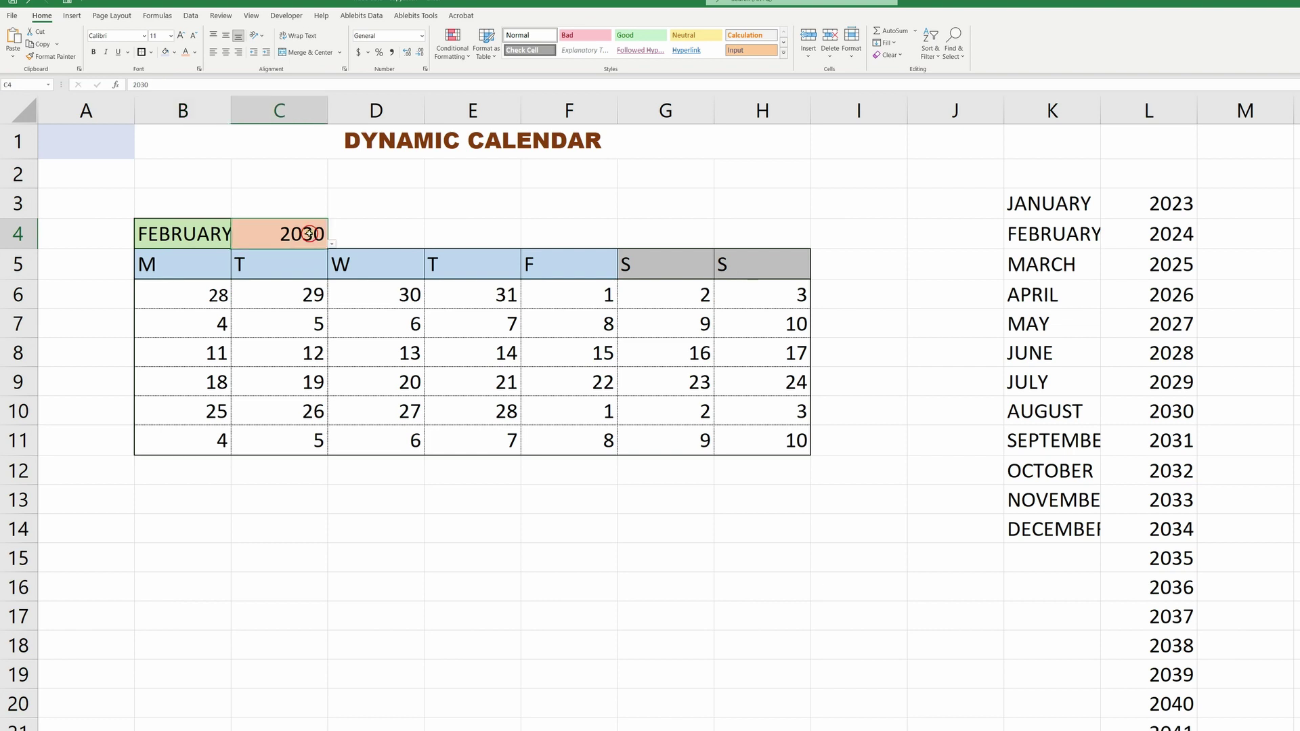
{"action": "left_click", "coordinate": [334, 245]}
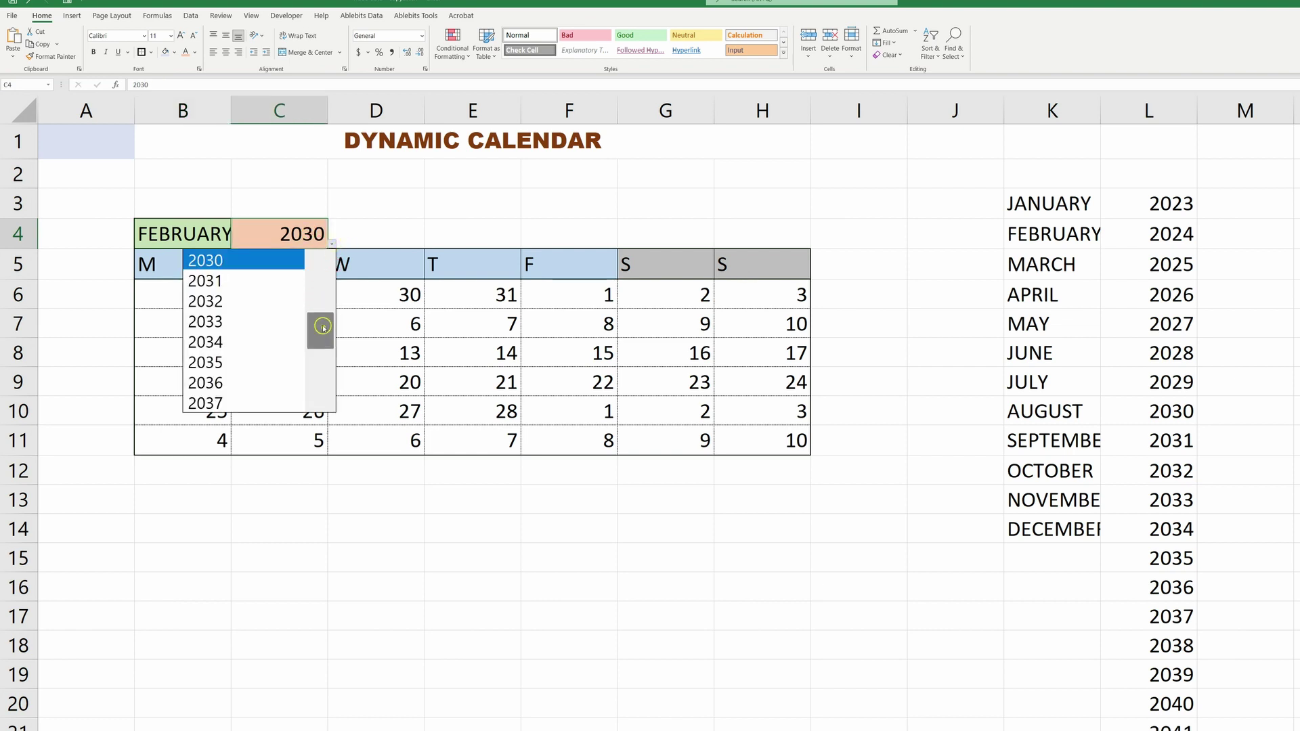
{"action": "left_click_drag", "start_coordinate": [322, 331], "coordinate": [322, 284]}
{"action": "left_click", "coordinate": [255, 262]}
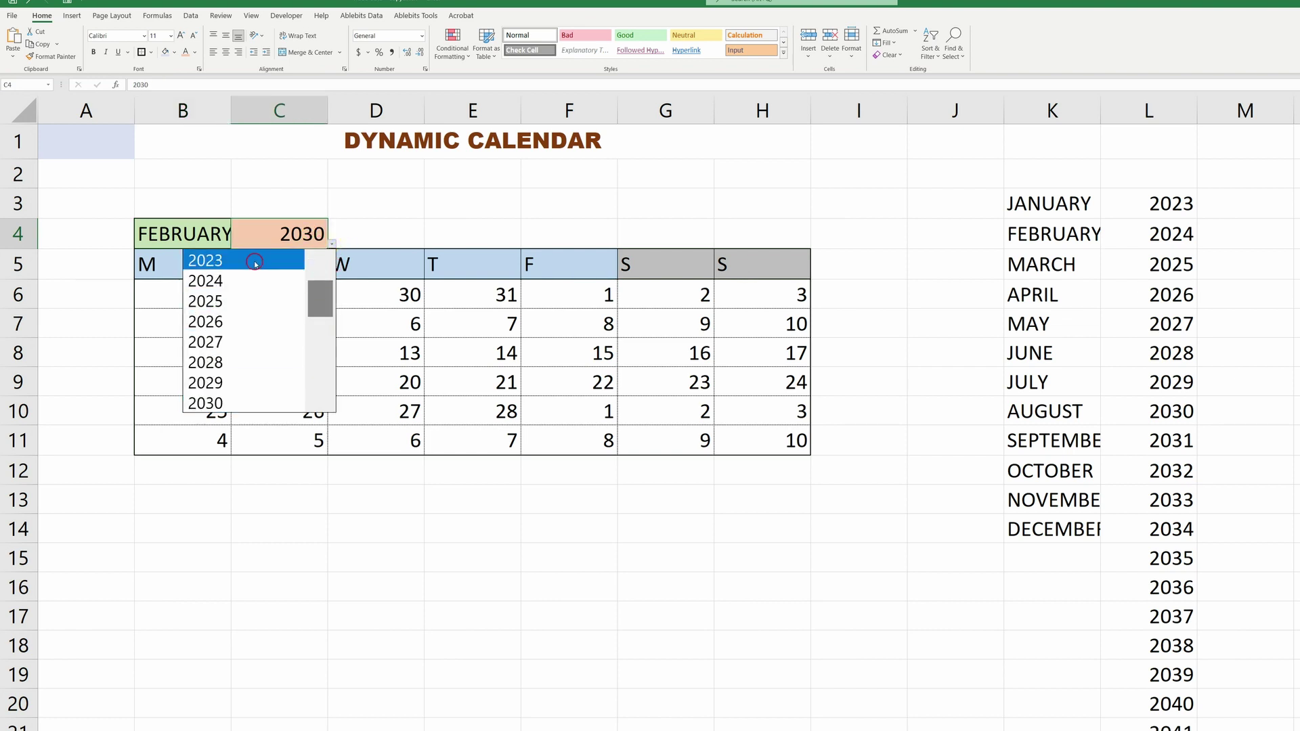
{"action": "left_click", "coordinate": [583, 325]}
{"action": "left_click", "coordinate": [567, 272]}
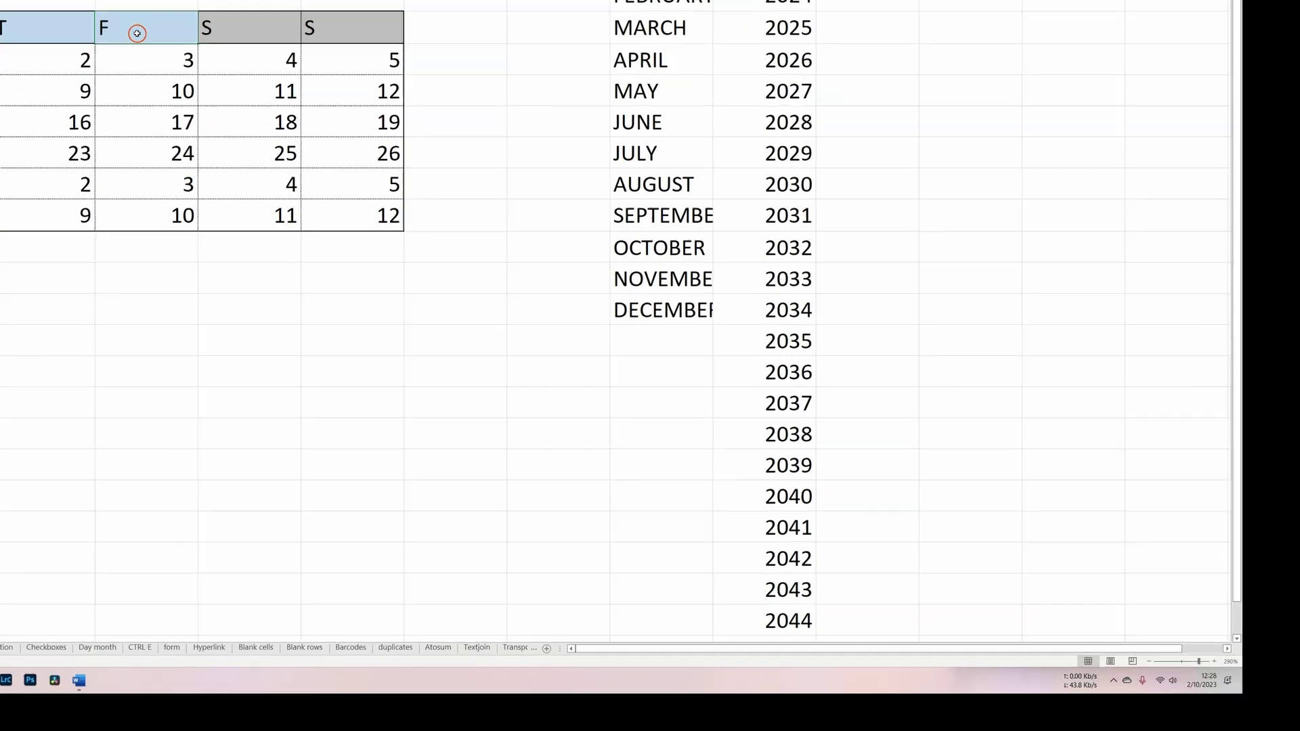
{"action": "left_click", "coordinate": [1245, 719]}
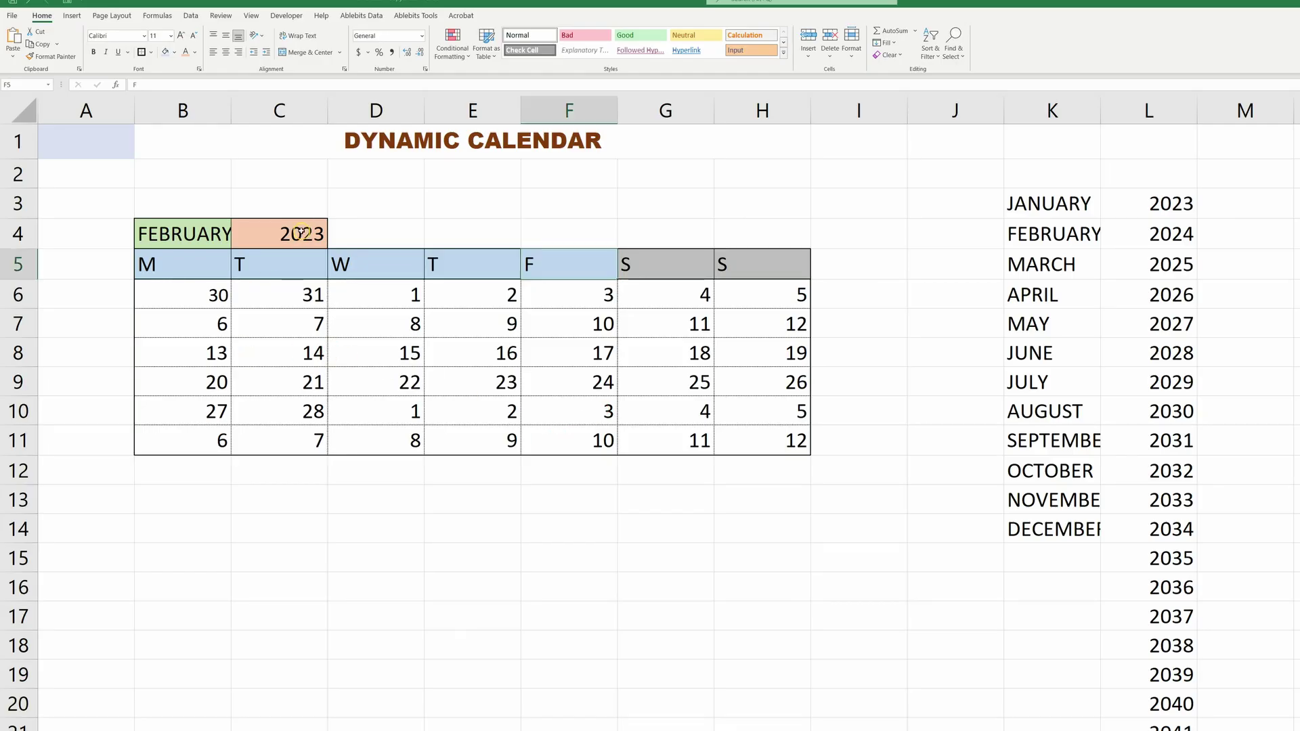
Change the C4 year to 2041 and check the recalculated day grid
{"action": "left_click", "coordinate": [304, 232]}
{"action": "left_click", "coordinate": [332, 243]}
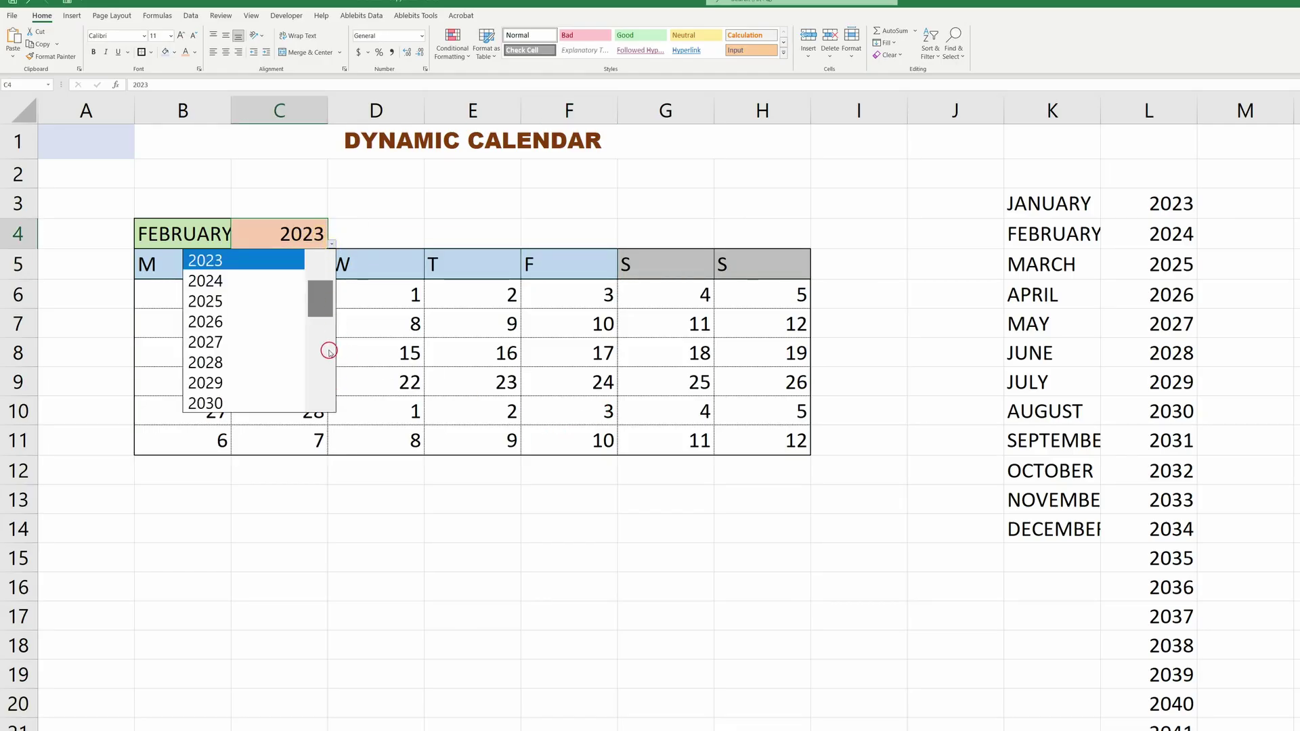
{"action": "left_click_drag", "start_coordinate": [320, 298], "coordinate": [320, 354]}
{"action": "left_click", "coordinate": [219, 366]}
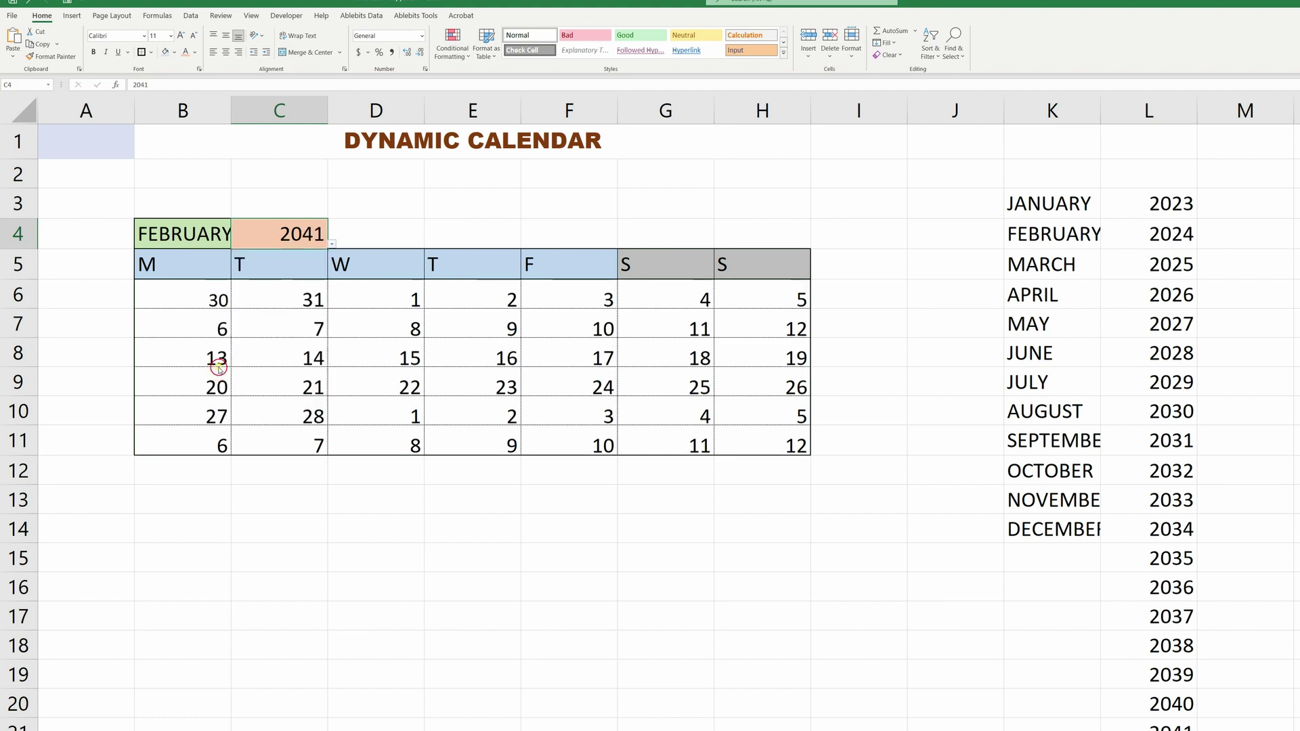
{"action": "left_click", "coordinate": [416, 349]}
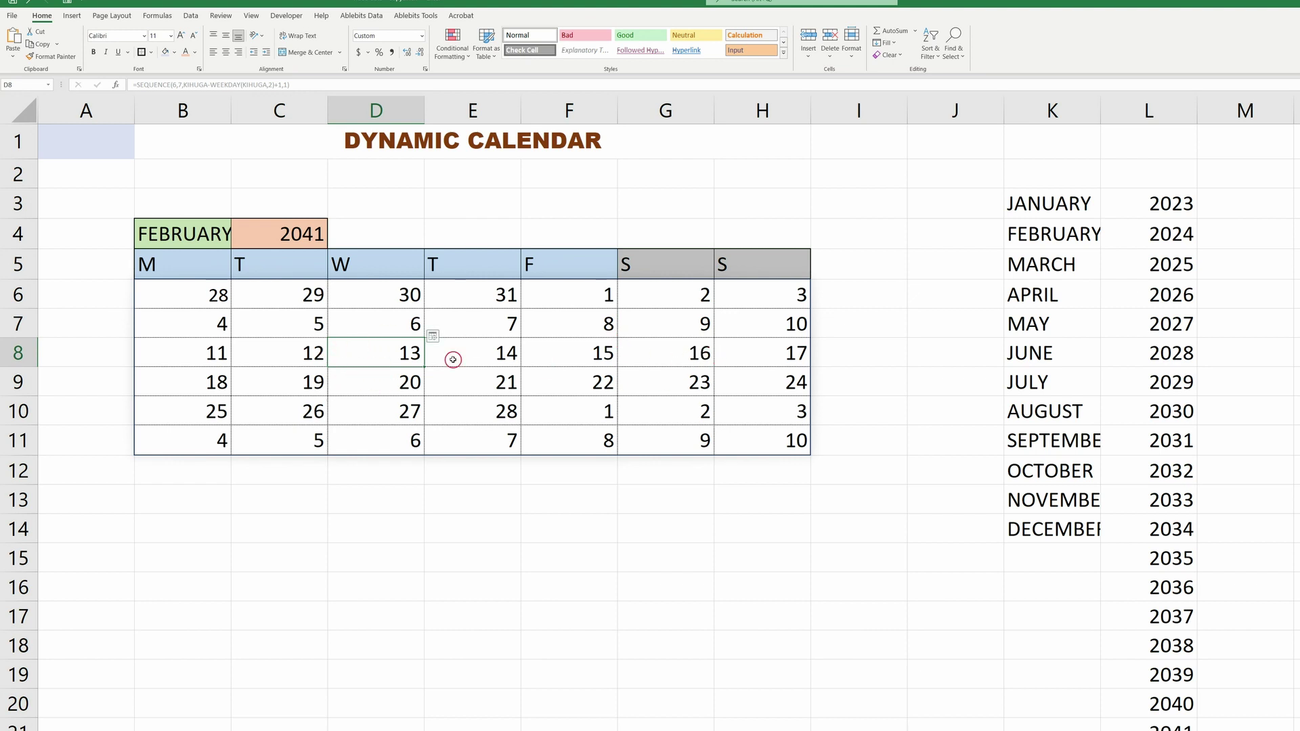
{"action": "left_click", "coordinate": [787, 325]}
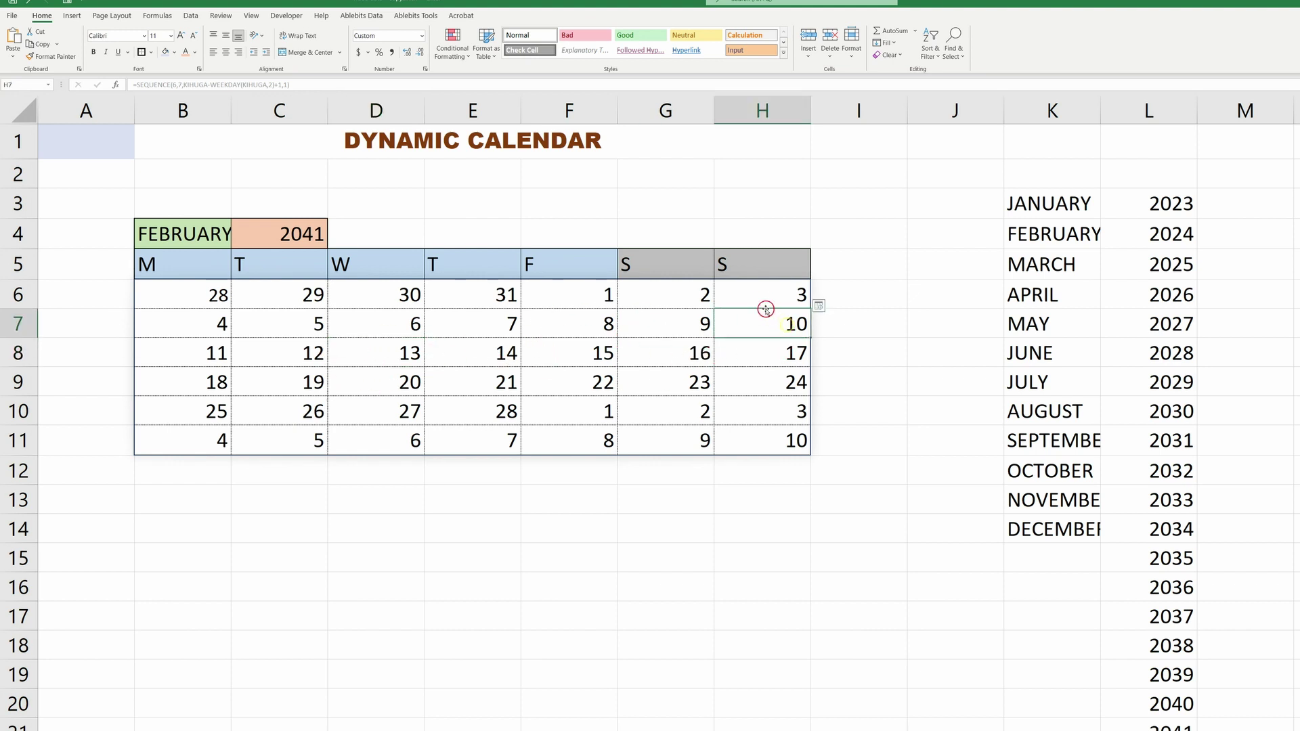
{"action": "left_click", "coordinate": [758, 268]}
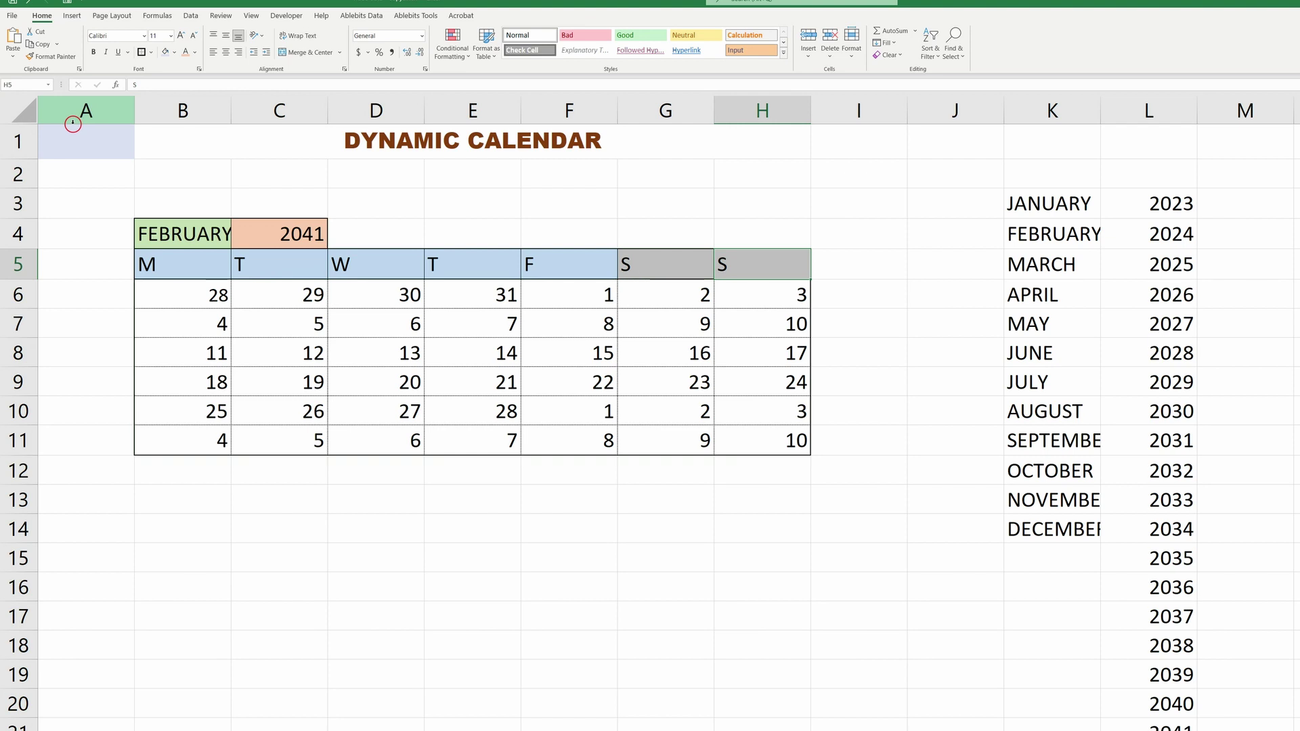
Hide column A and the helper month/year columns K and L
{"action": "right_click", "coordinate": [73, 122]}
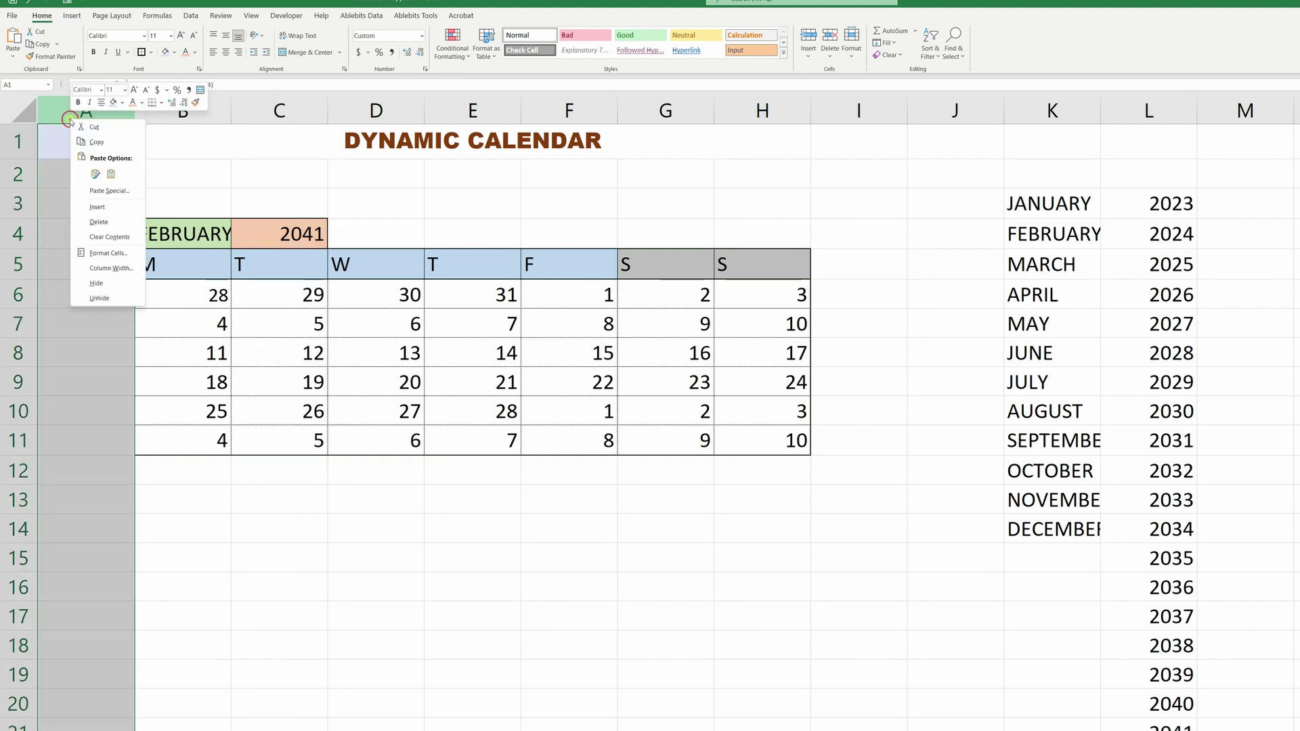
{"action": "left_click", "coordinate": [96, 284]}
{"action": "left_click_drag", "start_coordinate": [952, 111], "coordinate": [1086, 116]}
{"action": "right_click", "coordinate": [1086, 116]}
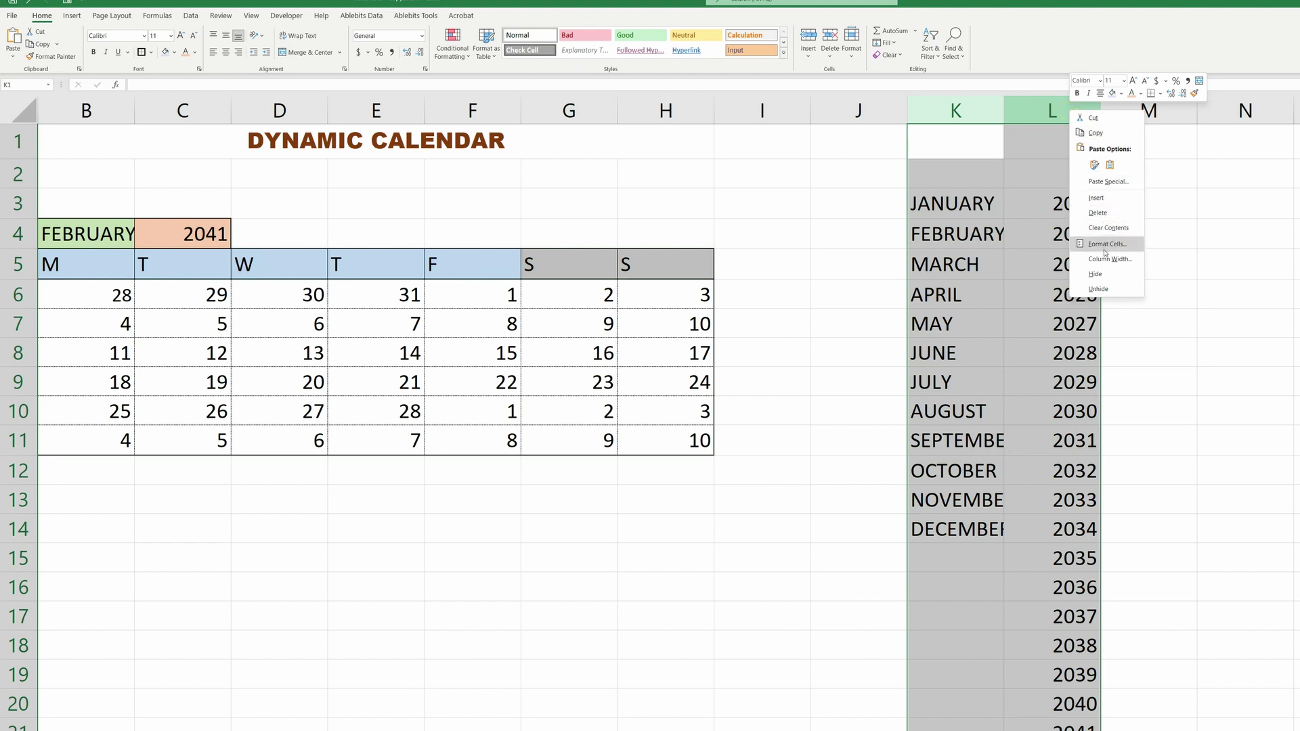
{"action": "left_click", "coordinate": [1099, 273]}
{"action": "left_click", "coordinate": [1112, 240]}
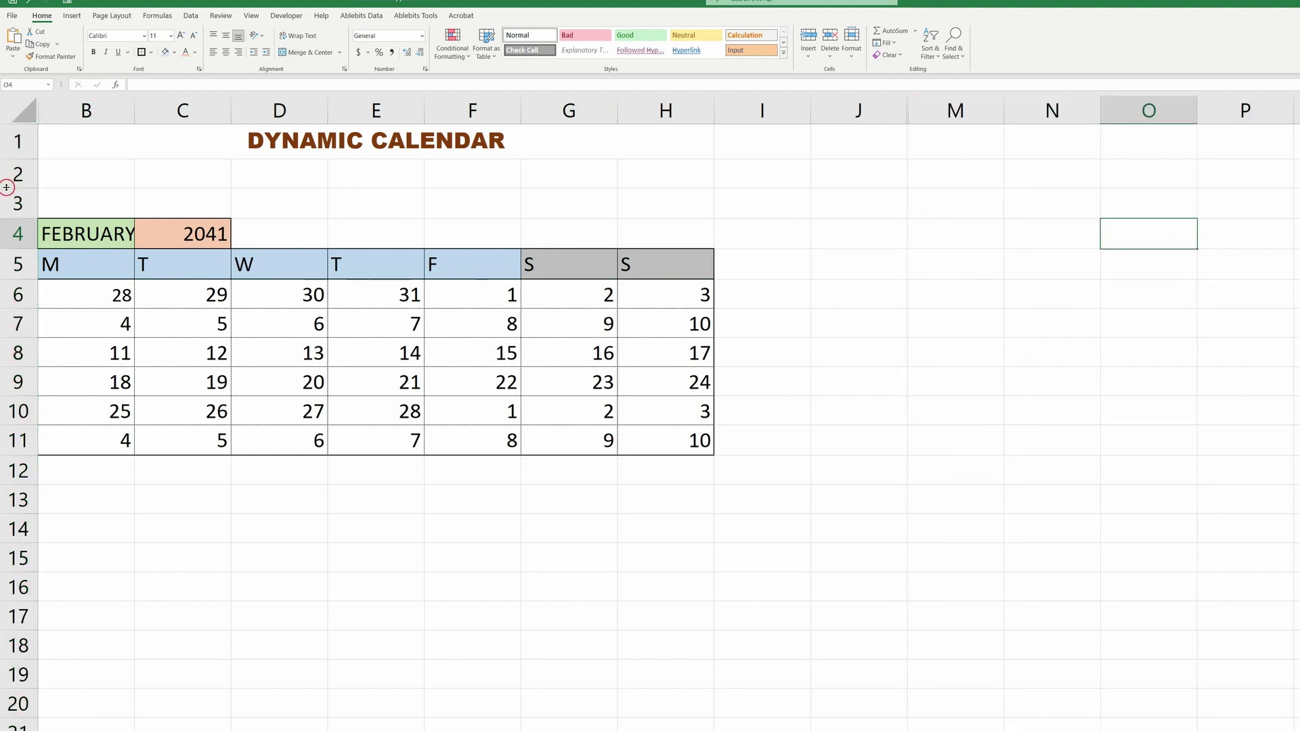
{"action": "left_click_drag", "start_coordinate": [65, 233], "coordinate": [166, 233]}
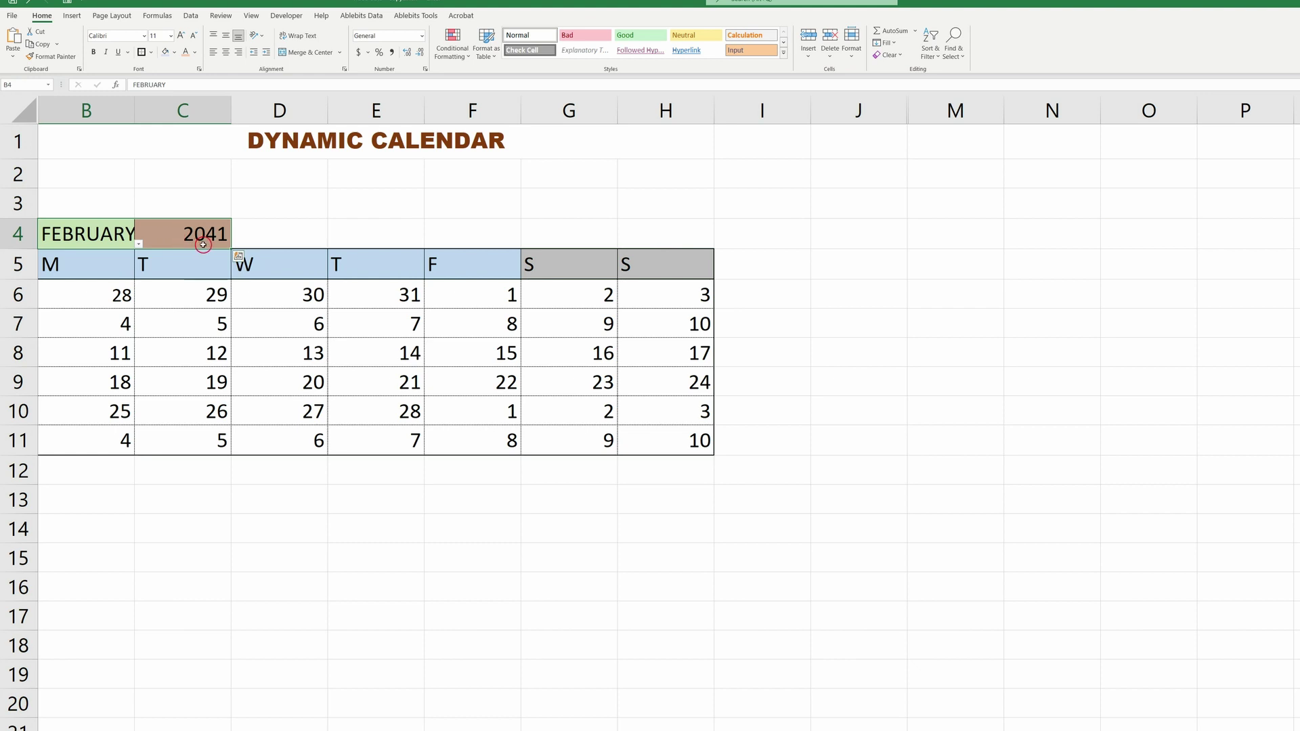